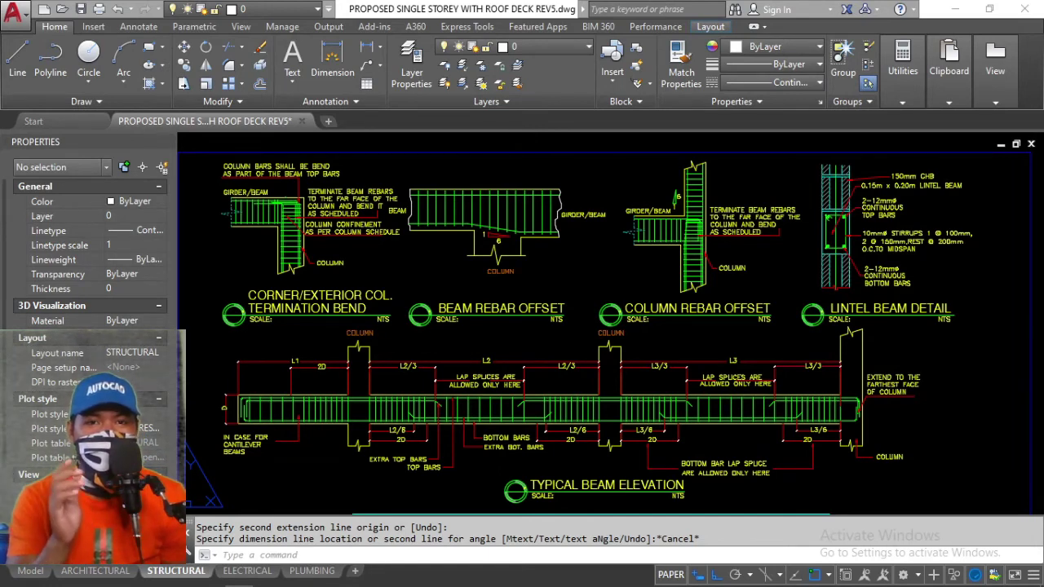
Cancel the unfinished dimension command and zoom toward the Corner/Exterior Col. Termination Bend detail
key("Escape")
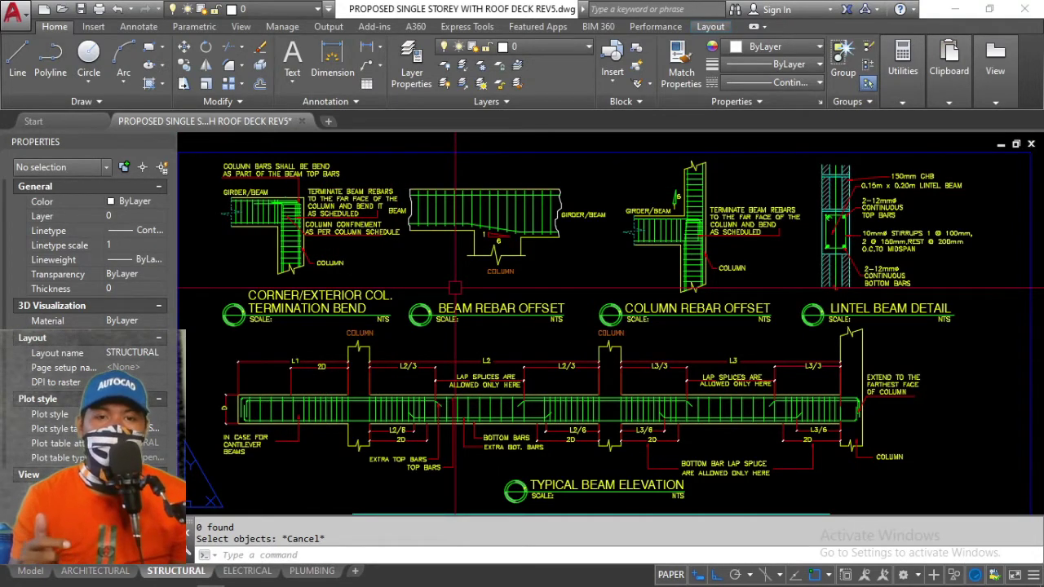
scroll(455, 288, "up", 3)
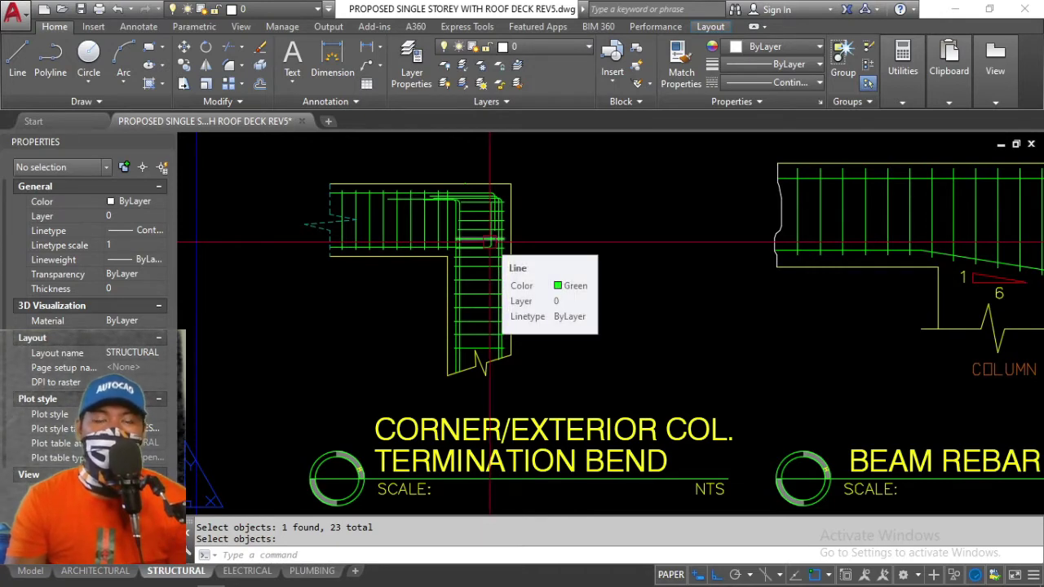
Undo the erase to restore the column detail's labels, then pan across the other details
key("ctrl+z")
key("ctrl+z")
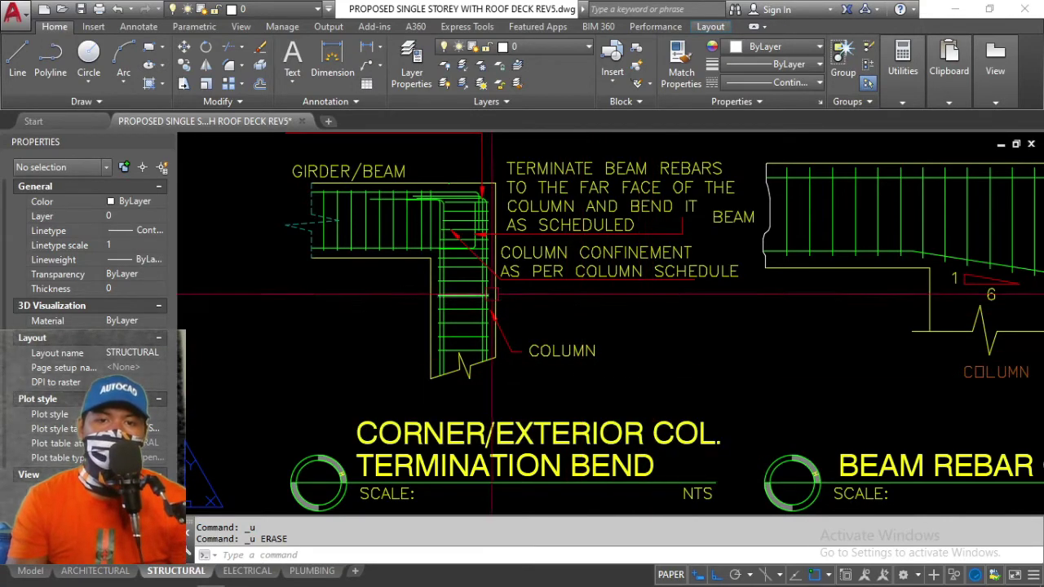
scroll(481, 288, "down", 5)
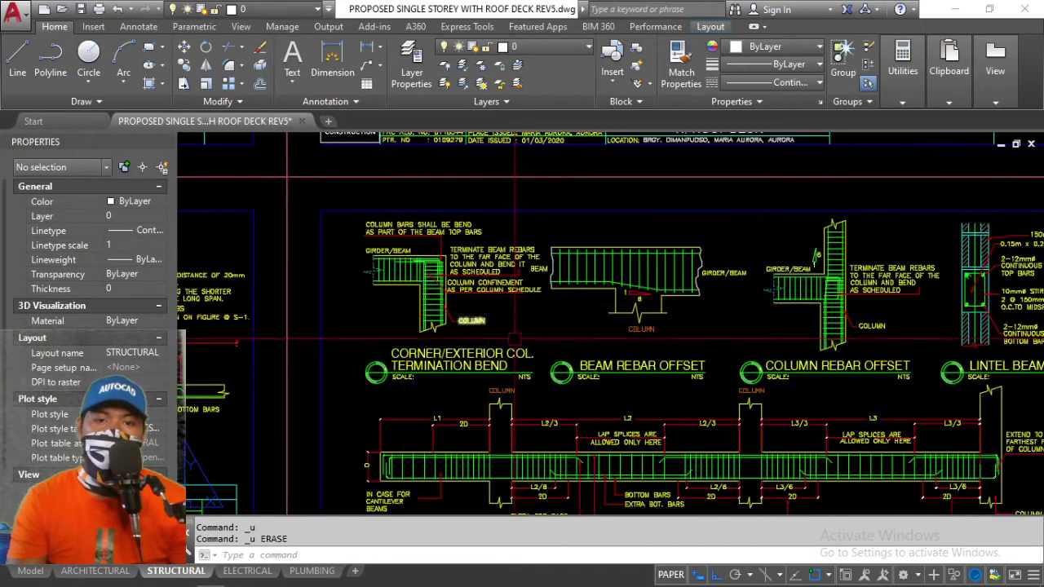
middle_click(286, 176)
scroll(400, 306, "down", 3)
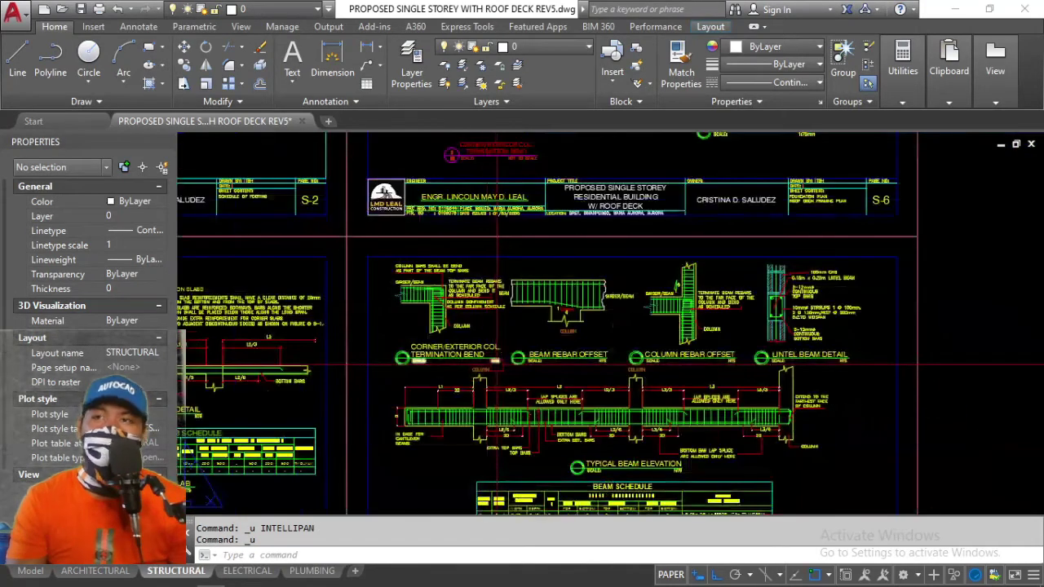
scroll(617, 461, "up", 5)
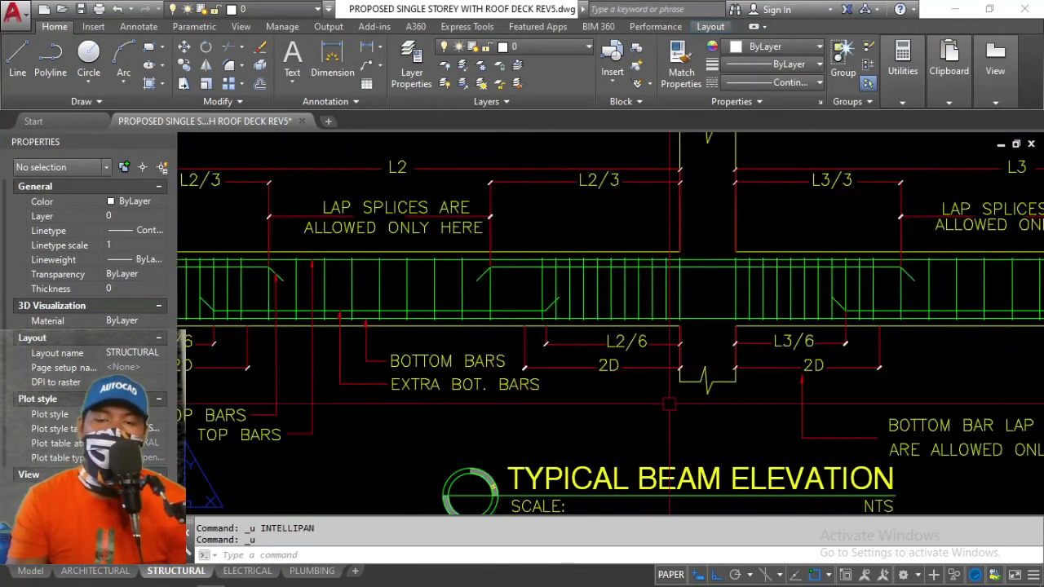
scroll(583, 335, "down", 5)
scroll(571, 321, "up", 4)
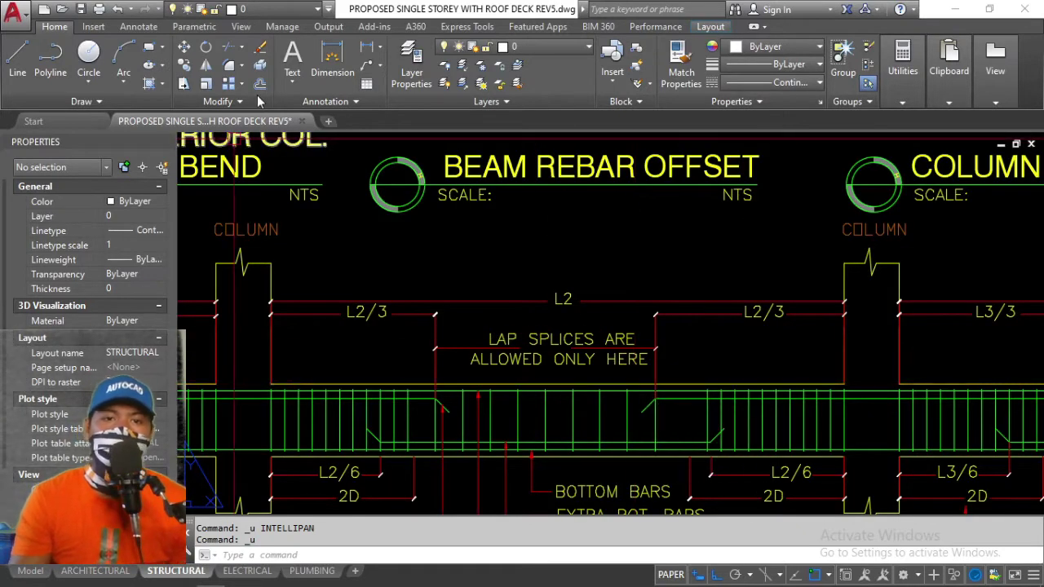
Switch to the TITLE BLOCK ASSIGNMENT drawing
scroll(478, 230, "down", 2)
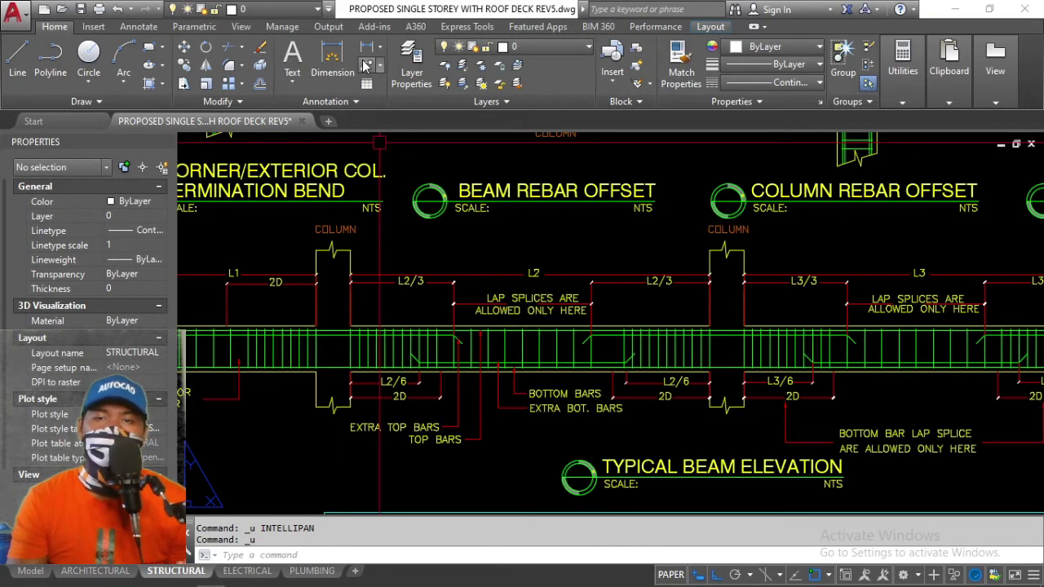
scroll(608, 302, "down", 2)
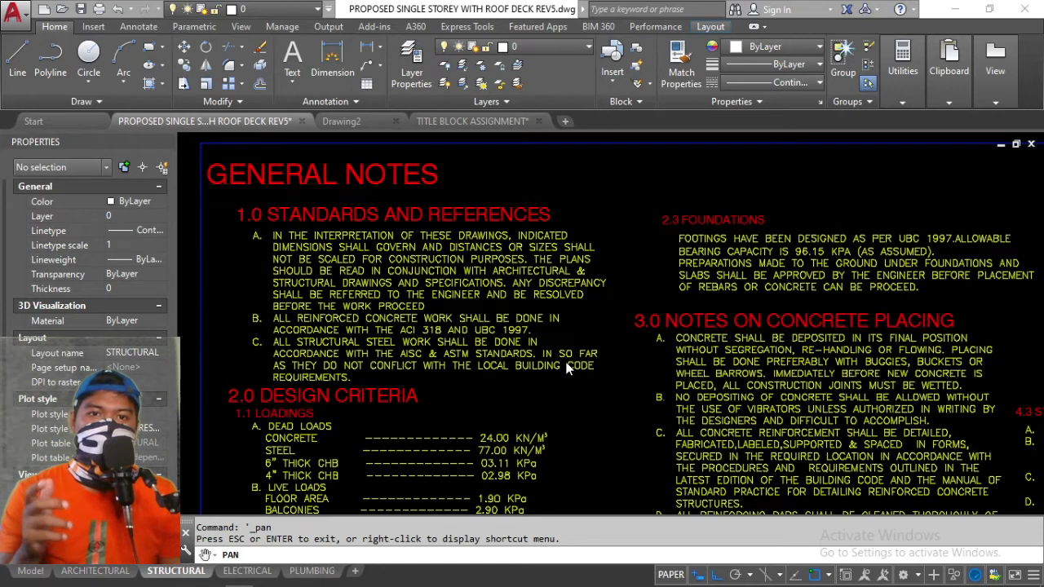
left_click(472, 121)
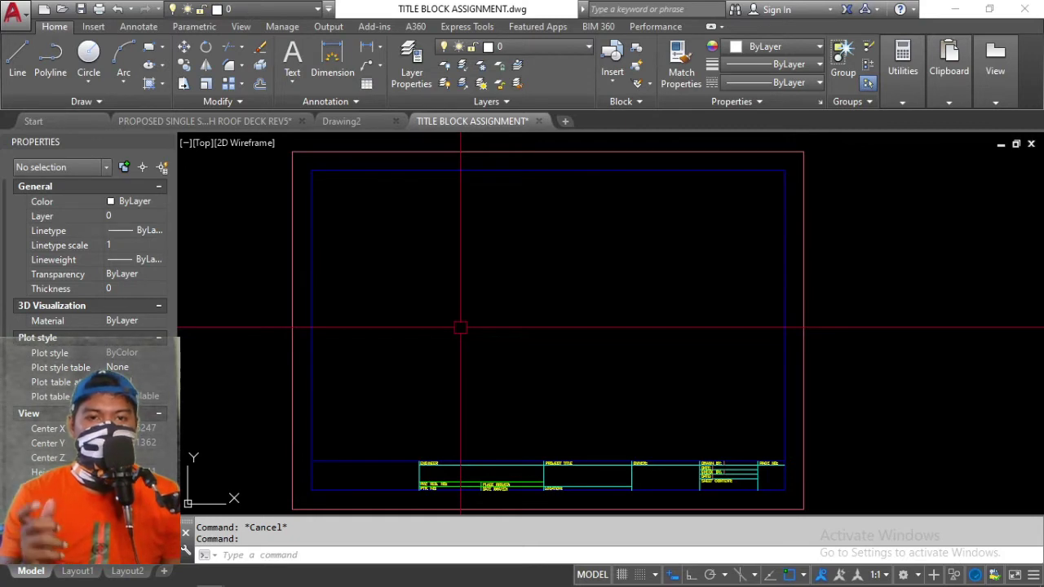
key("Escape")
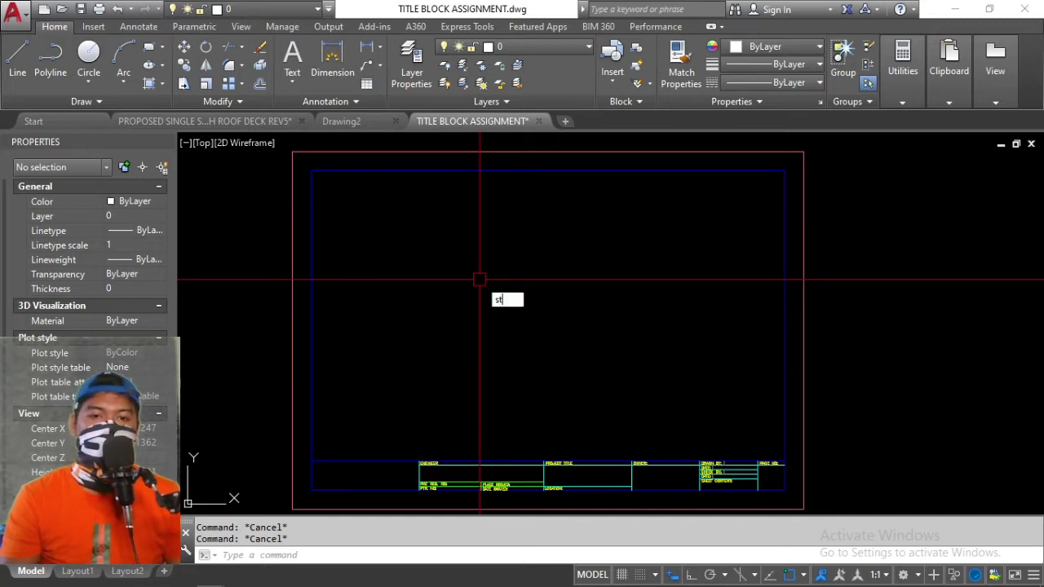
key("Return")
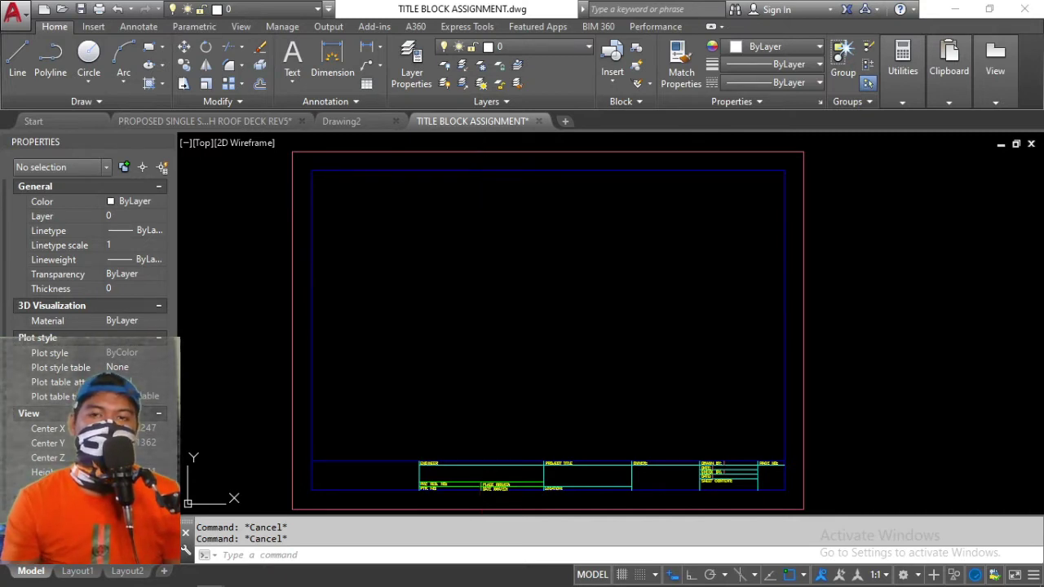
left_click(339, 225)
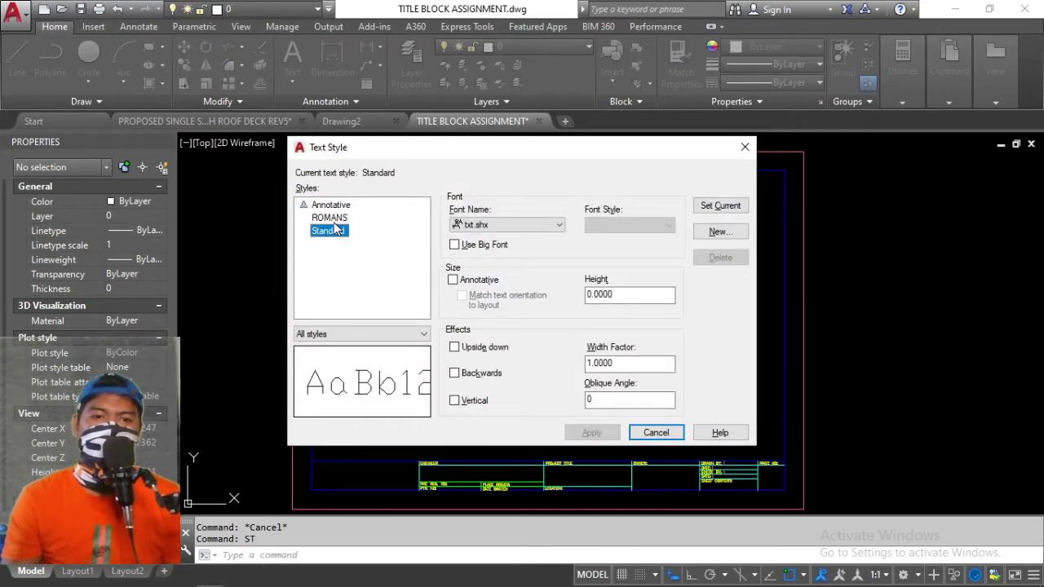
left_click(334, 230)
left_click(336, 225)
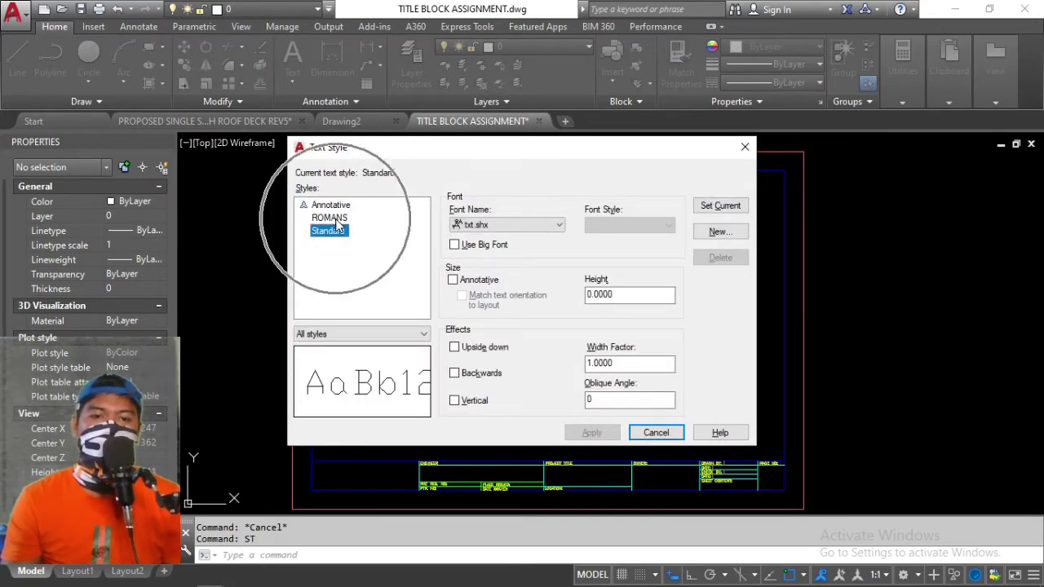
left_click(745, 147)
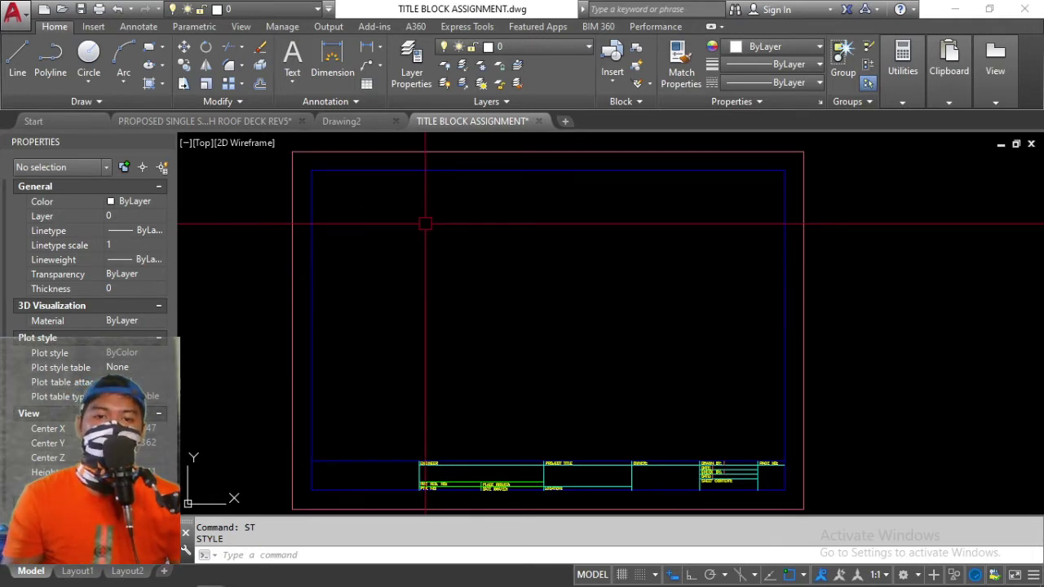
Insert the TIMMY AUTOCAD SETUP drawing into the title block file at a picked point
type("i")
key("Return")
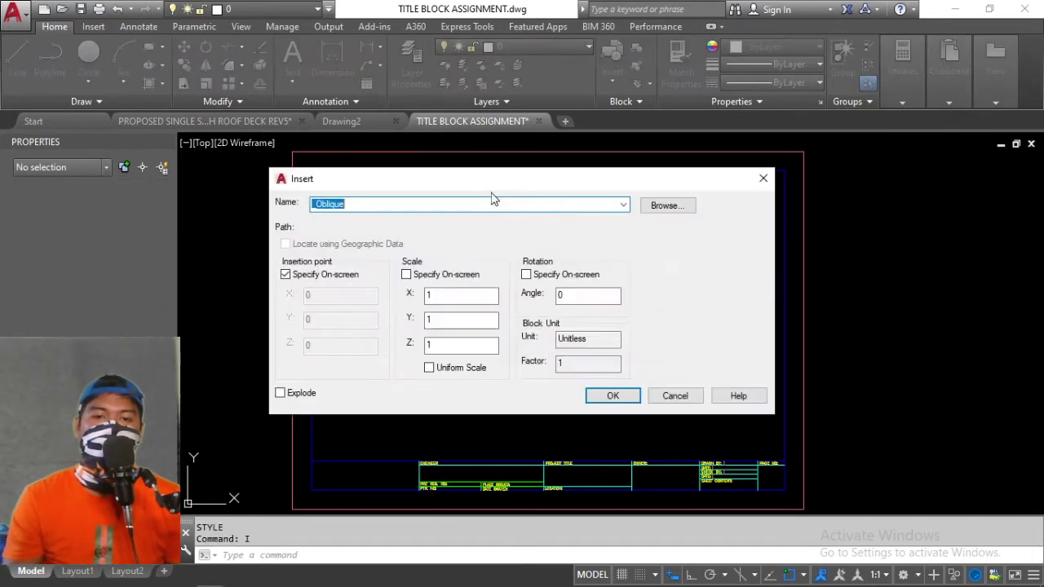
left_click(667, 209)
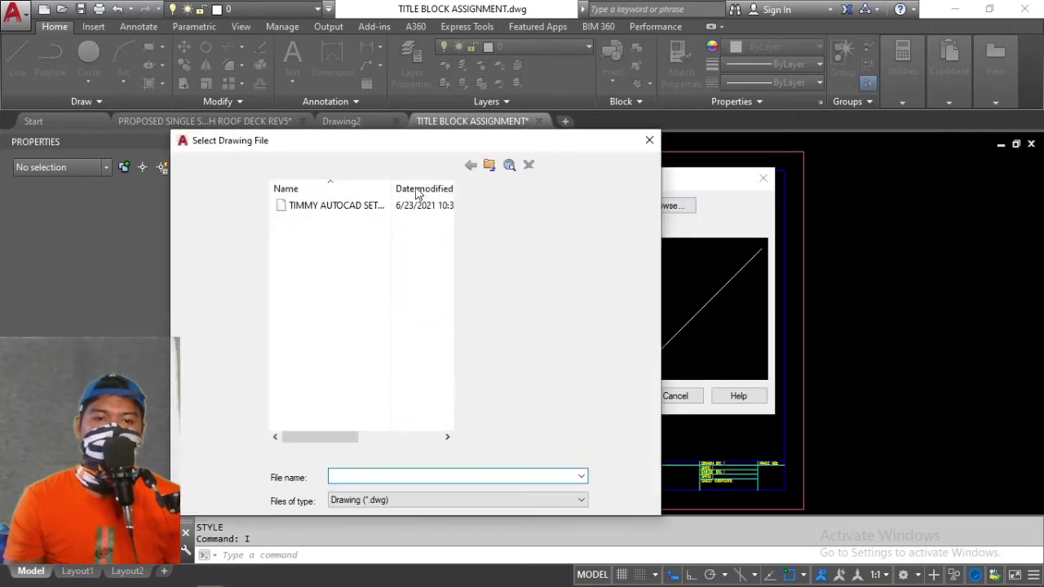
double_click(378, 214)
left_click(610, 396)
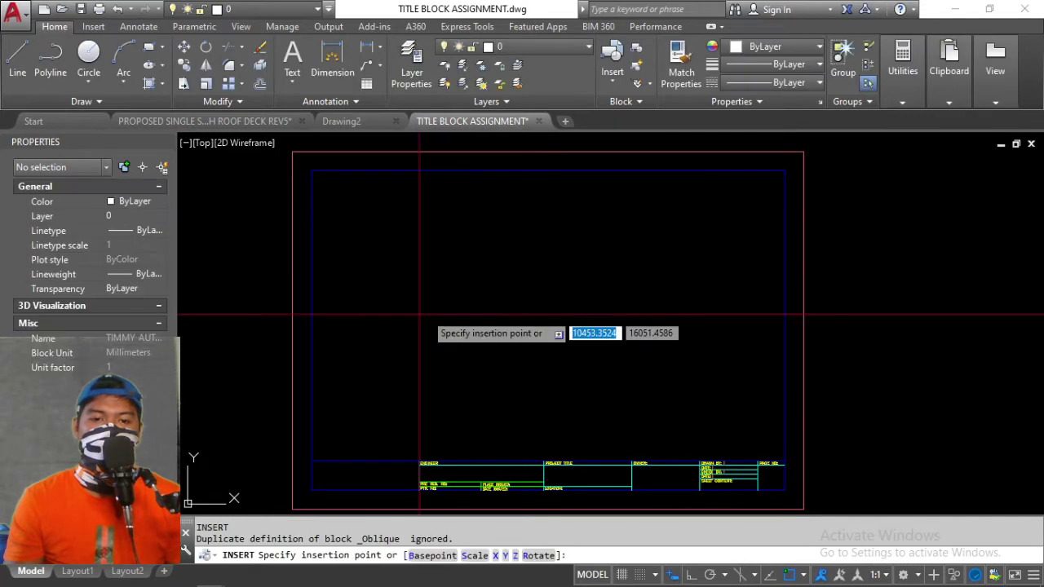
left_click(421, 314)
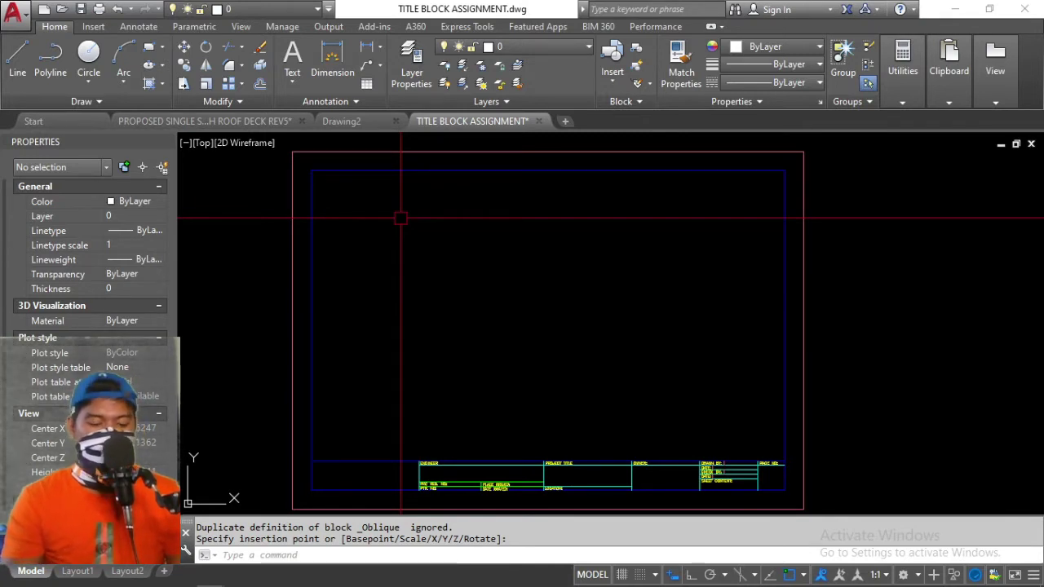
key("Escape")
key("Escape")
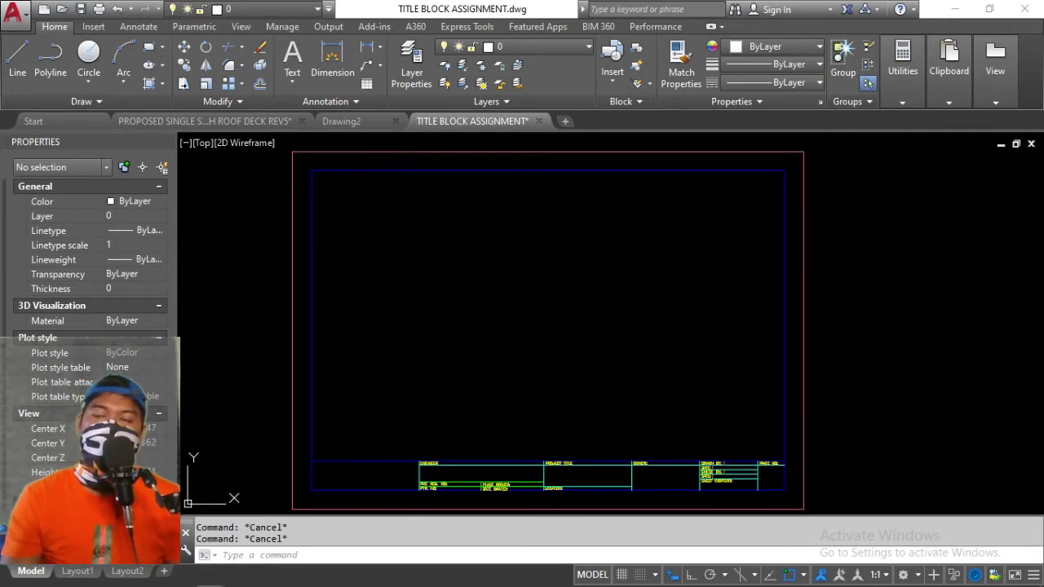
In the Text Style dialog, check the SWISS font and set ROMANS as current
type("st")
key("Return")
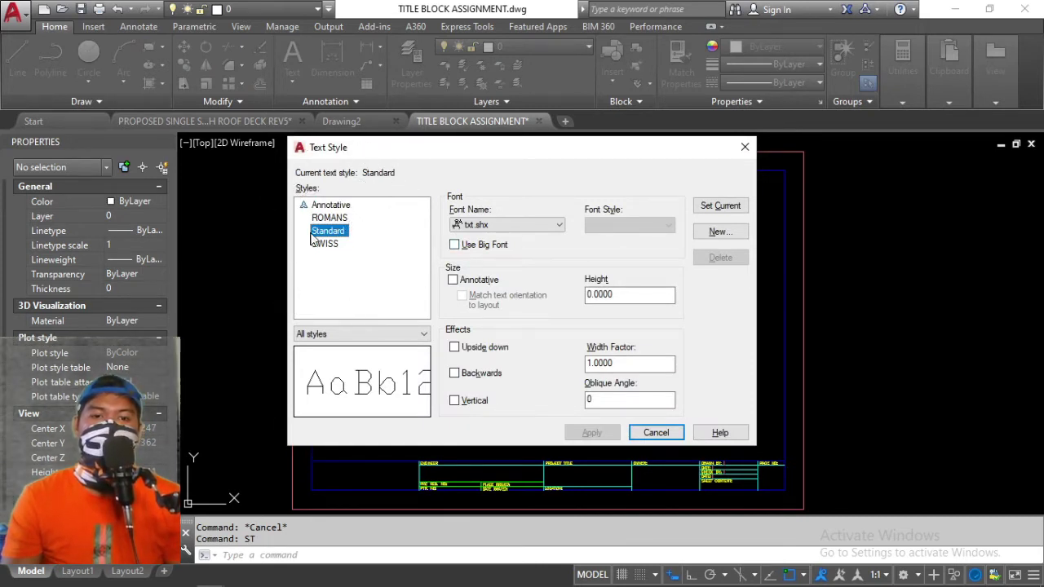
left_click(333, 218)
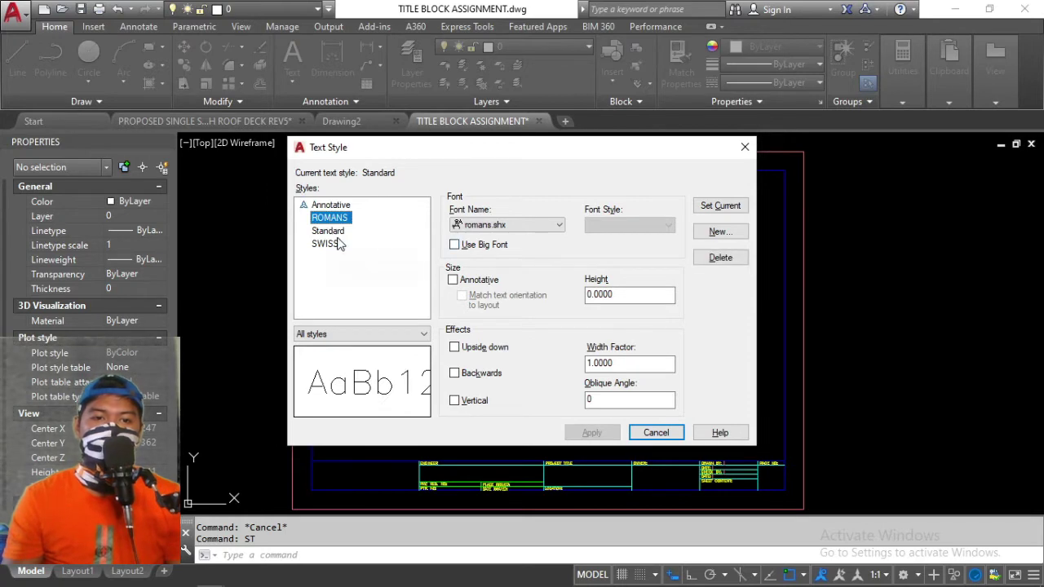
left_click(720, 206)
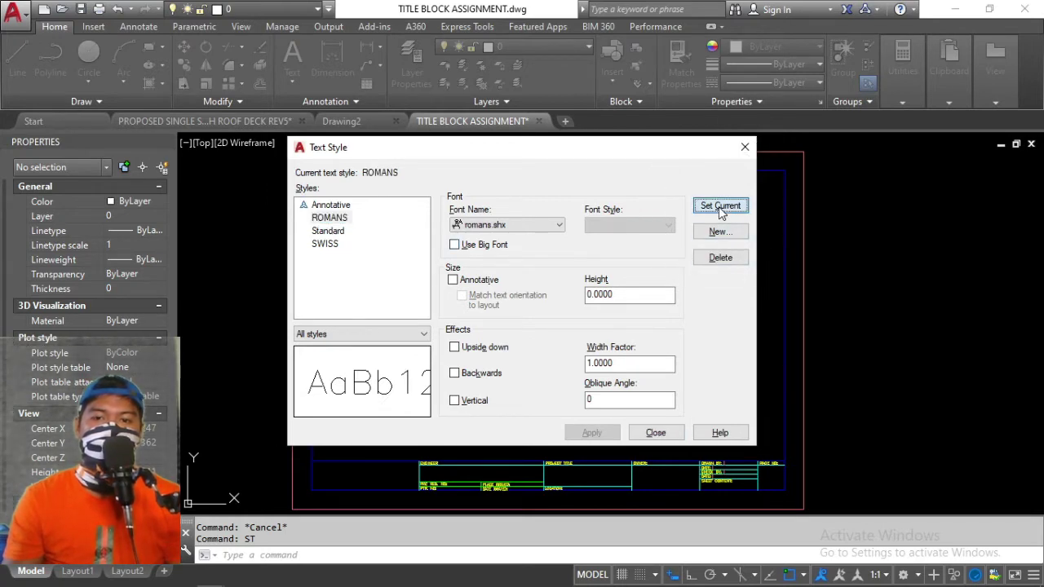
left_click(339, 225)
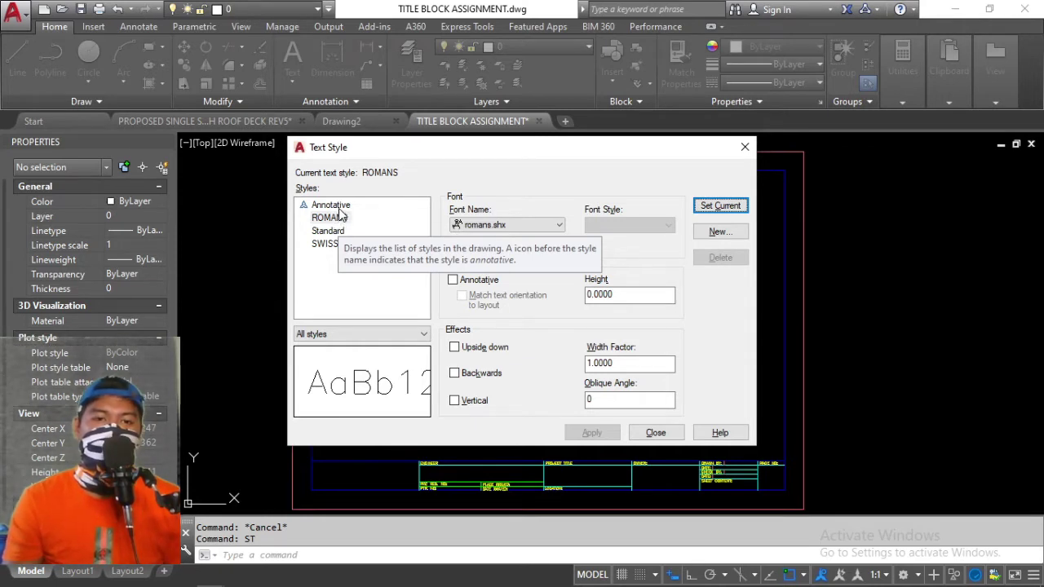
left_click(330, 246)
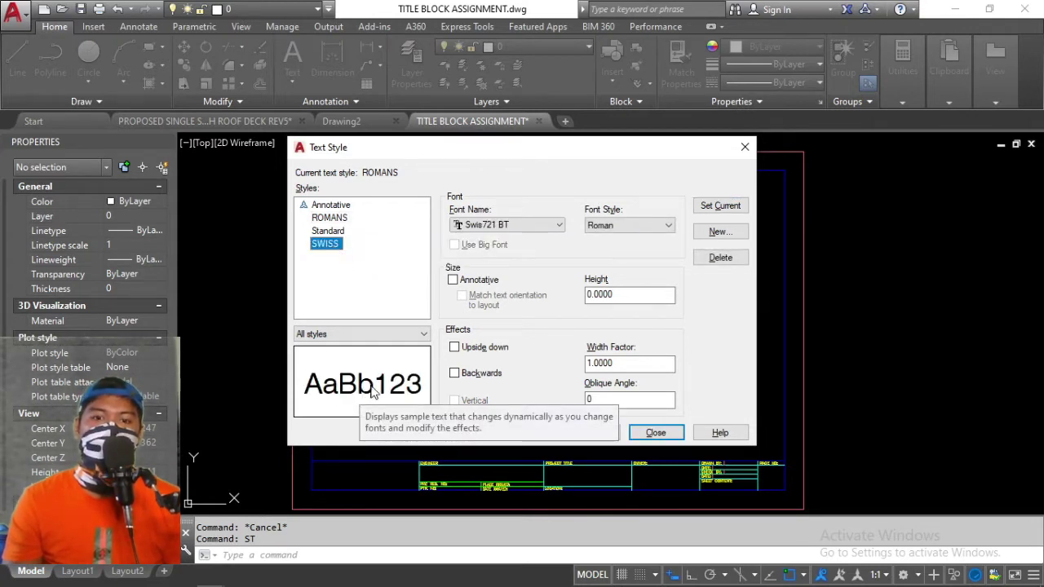
left_click(329, 217)
left_click(720, 206)
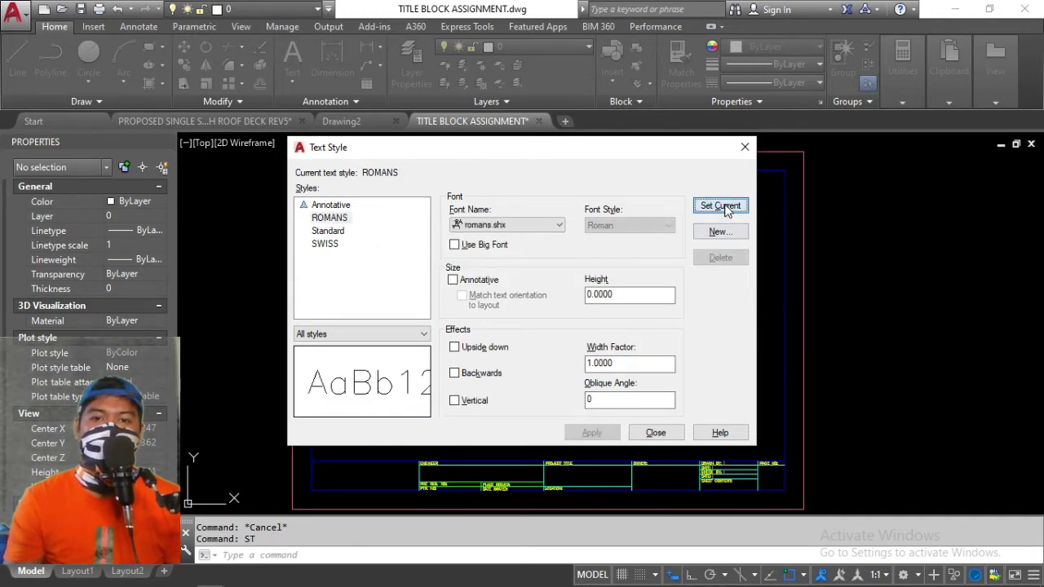
left_click(655, 433)
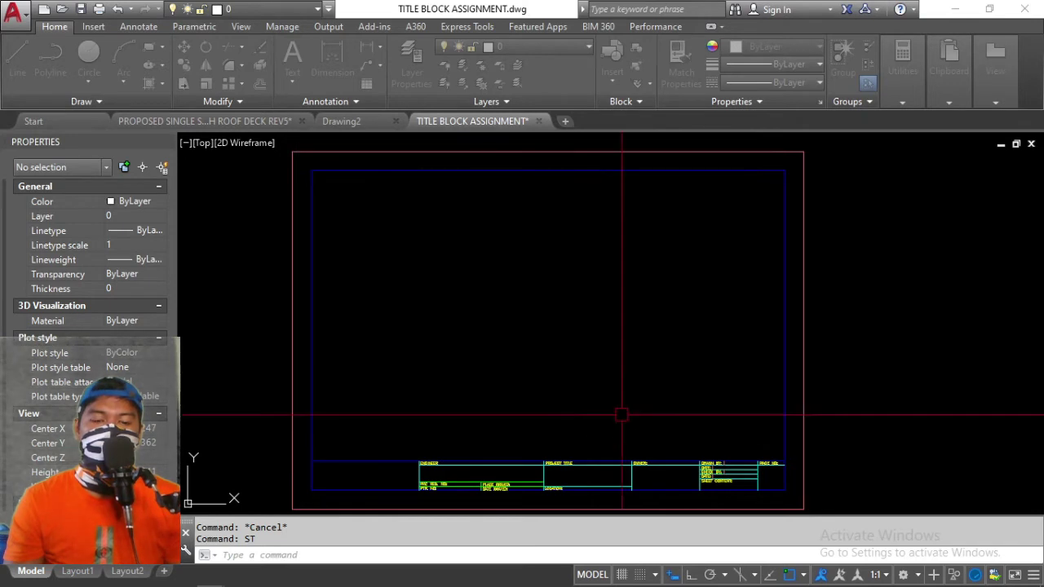
Start a multiline text command and zoom in on the title block
key("Escape")
key("Escape")
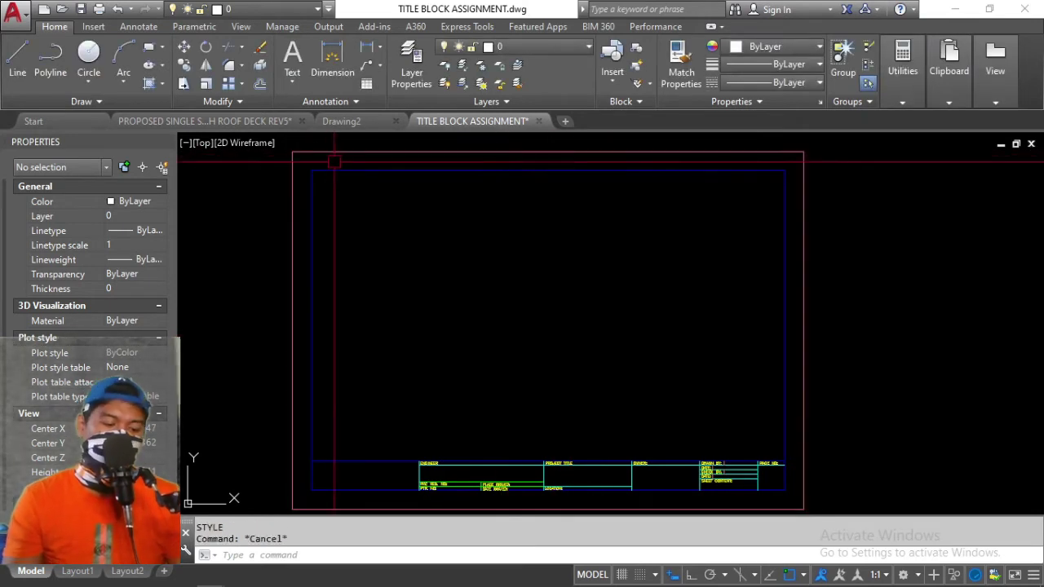
type("t")
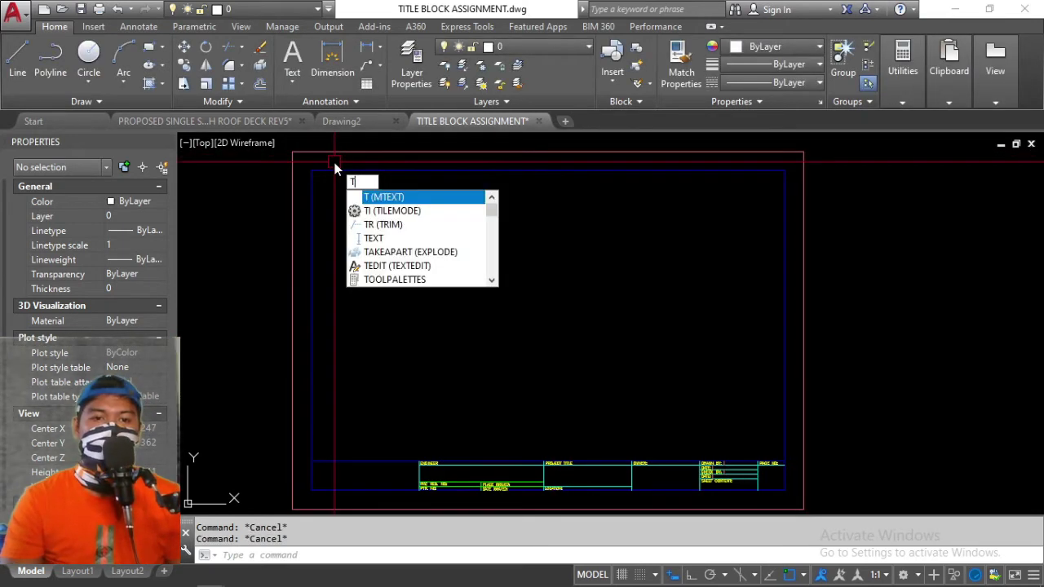
key("Return")
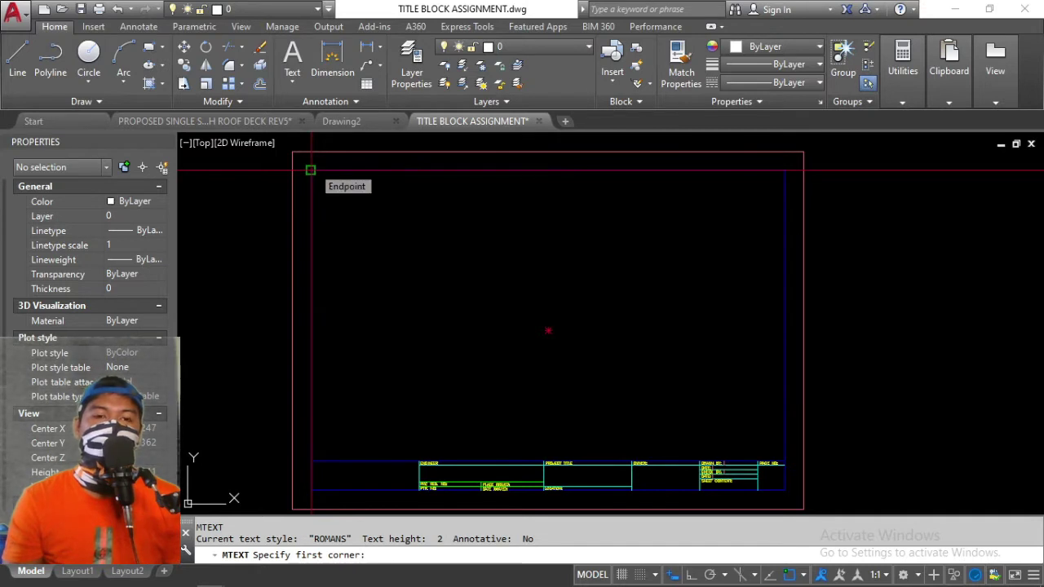
scroll(481, 493, "up", 6)
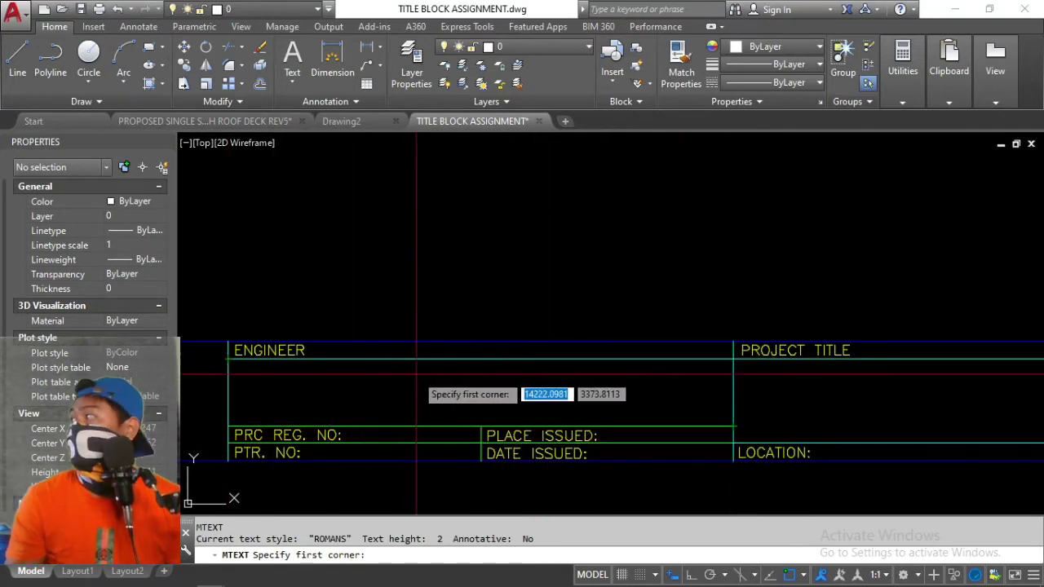
scroll(568, 383, "down", 5)
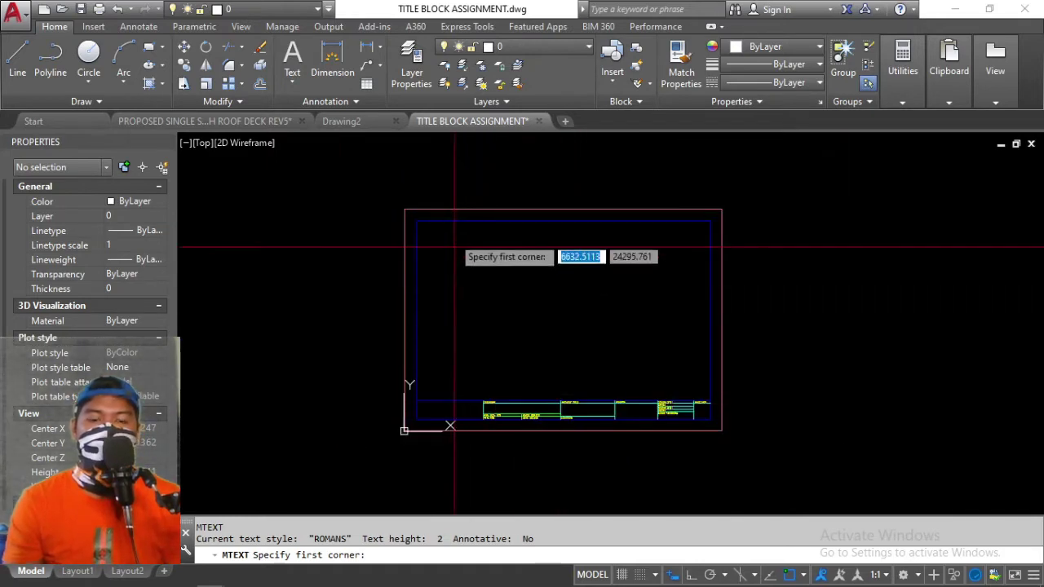
scroll(523, 416, "up", 3)
scroll(506, 431, "up", 2)
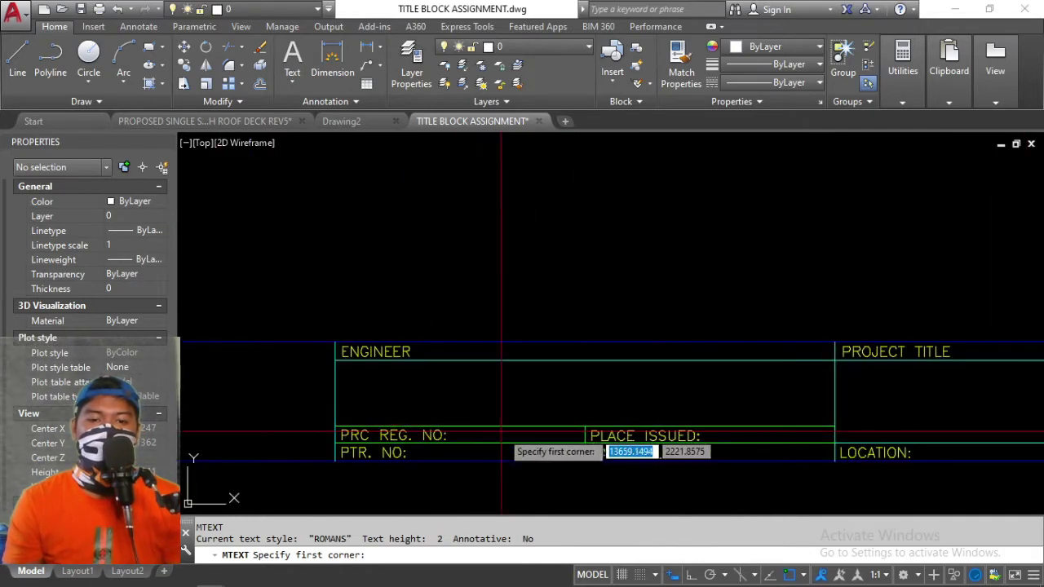
Pick the ENGINEER cell's top-left corner as the text box's first corner
left_click(334, 360)
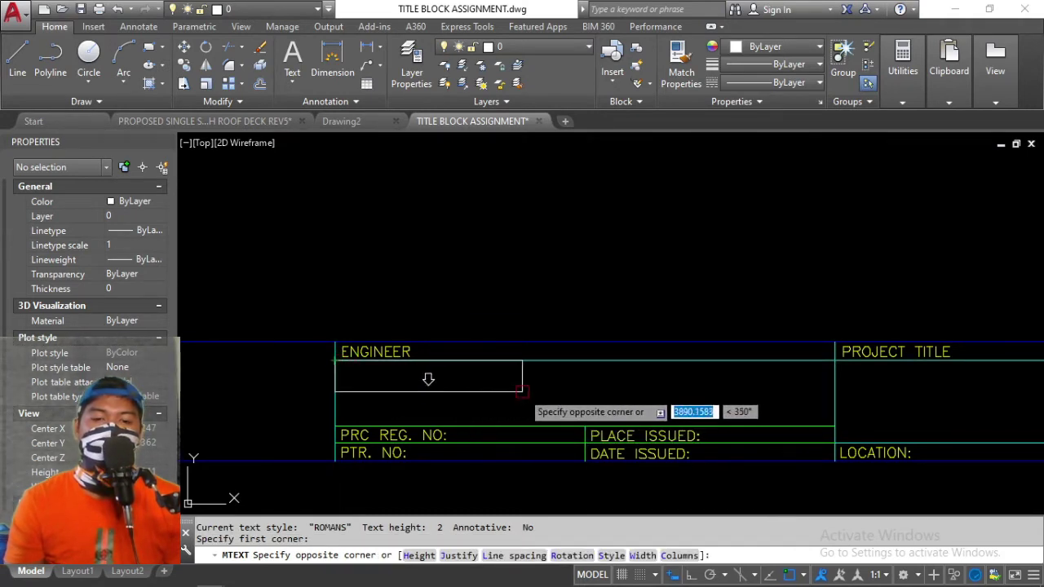
left_click(835, 426)
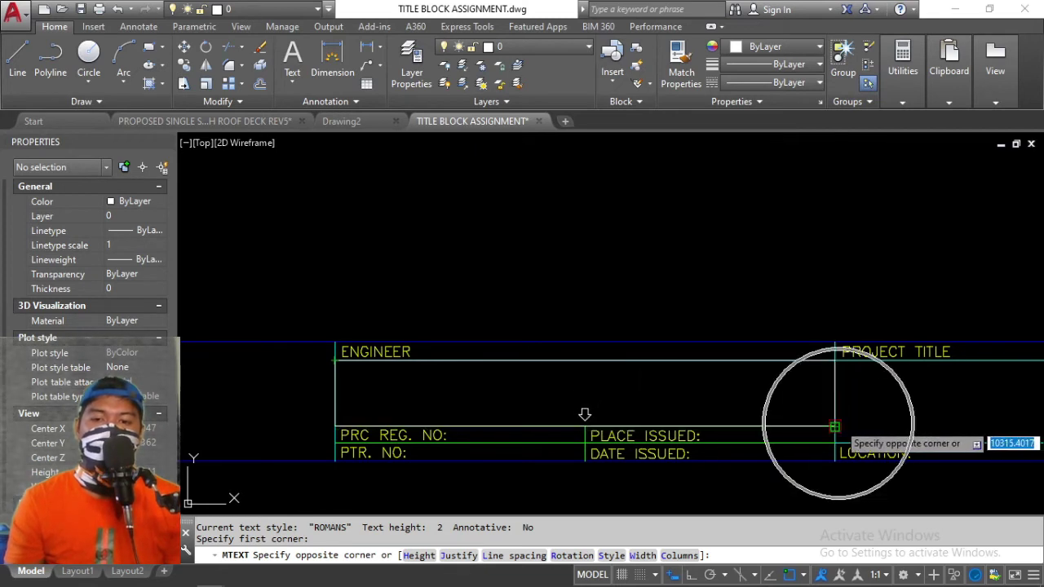
left_click(299, 558)
left_click(325, 558)
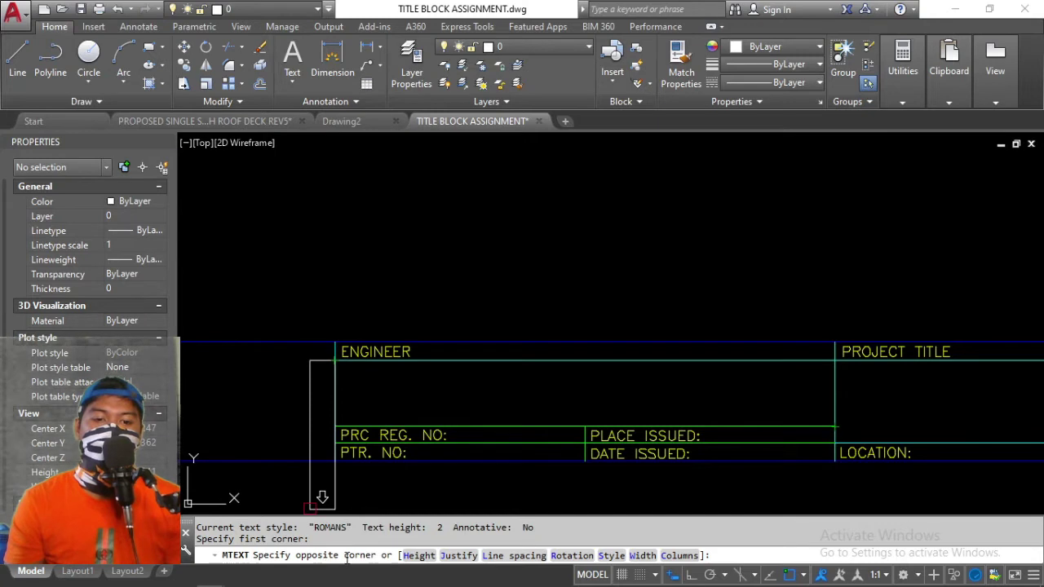
left_click(836, 425)
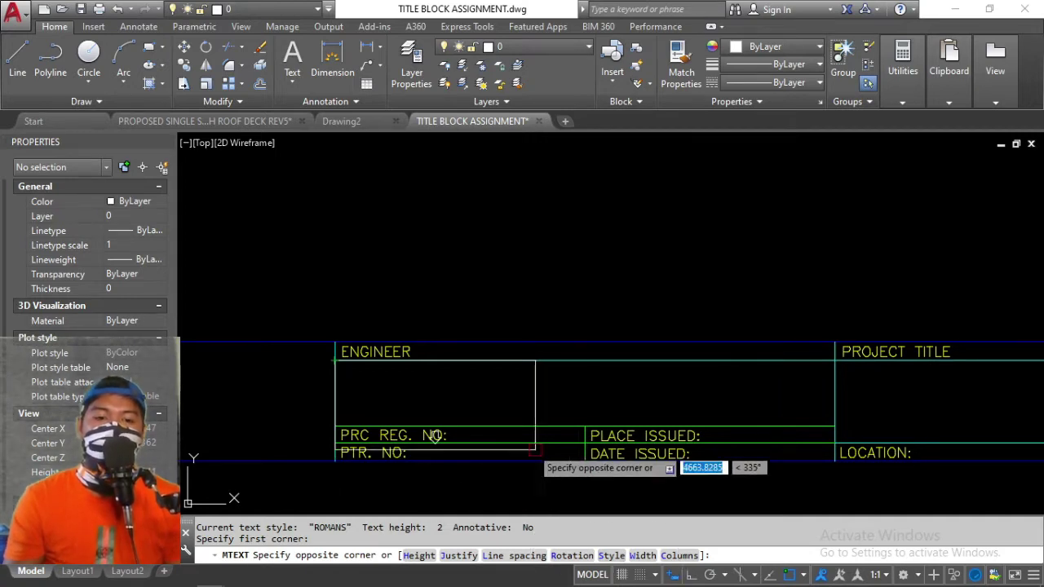
Set the MTEXT style to SWISS and height to 4, then cancel the text box
type("s")
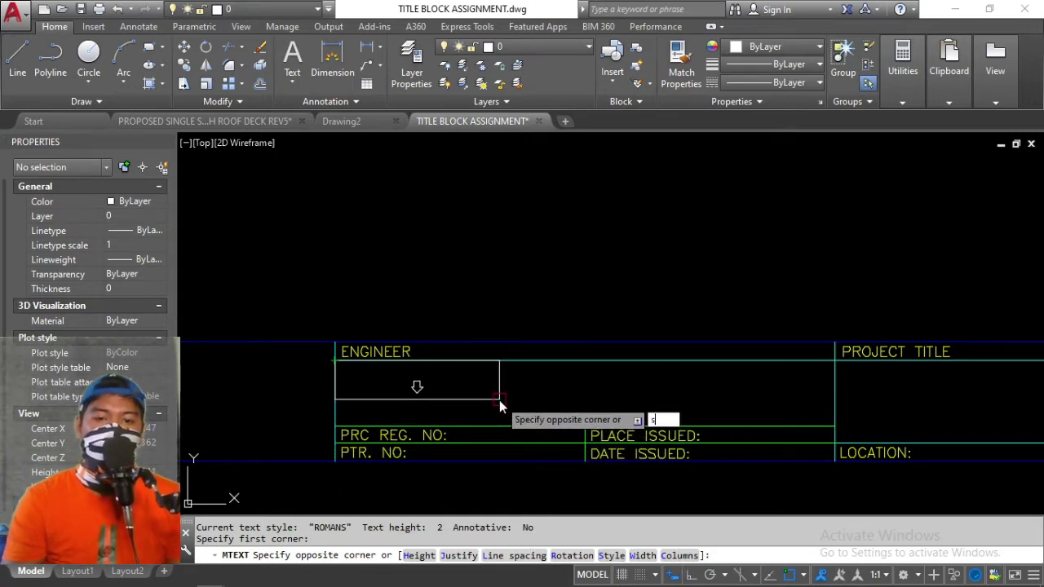
key("Return")
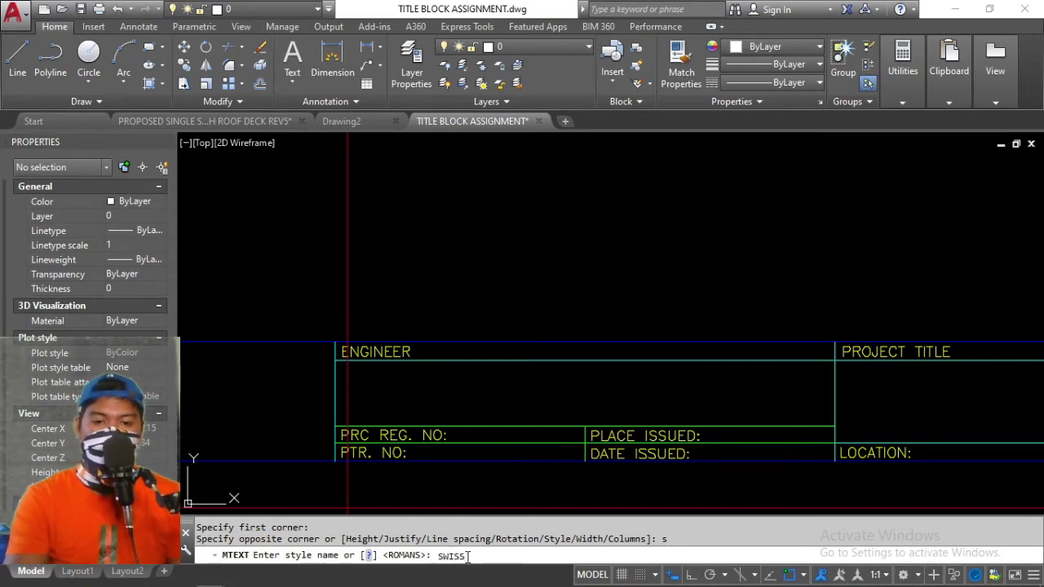
key("Return")
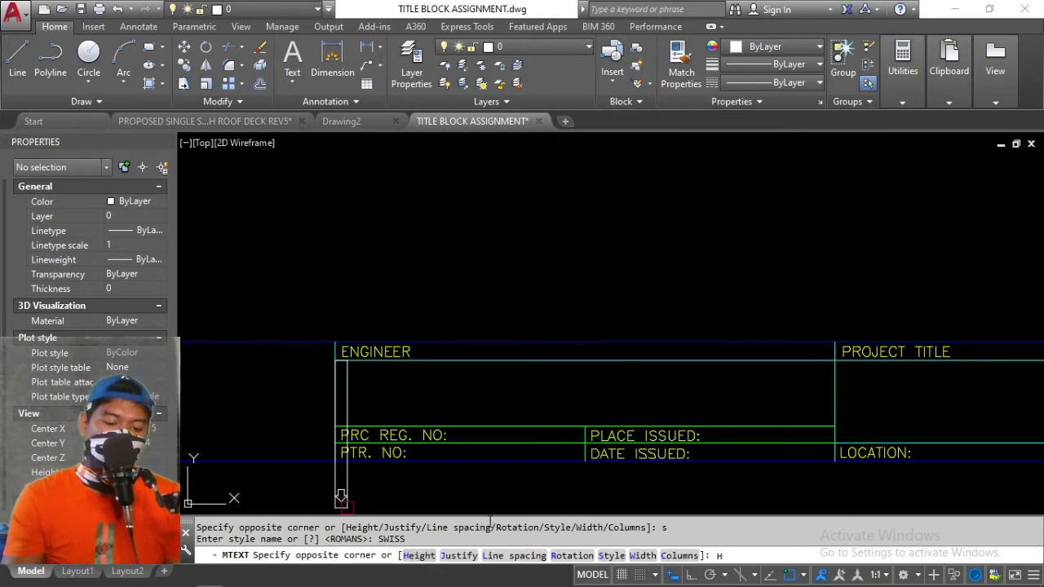
key("Return")
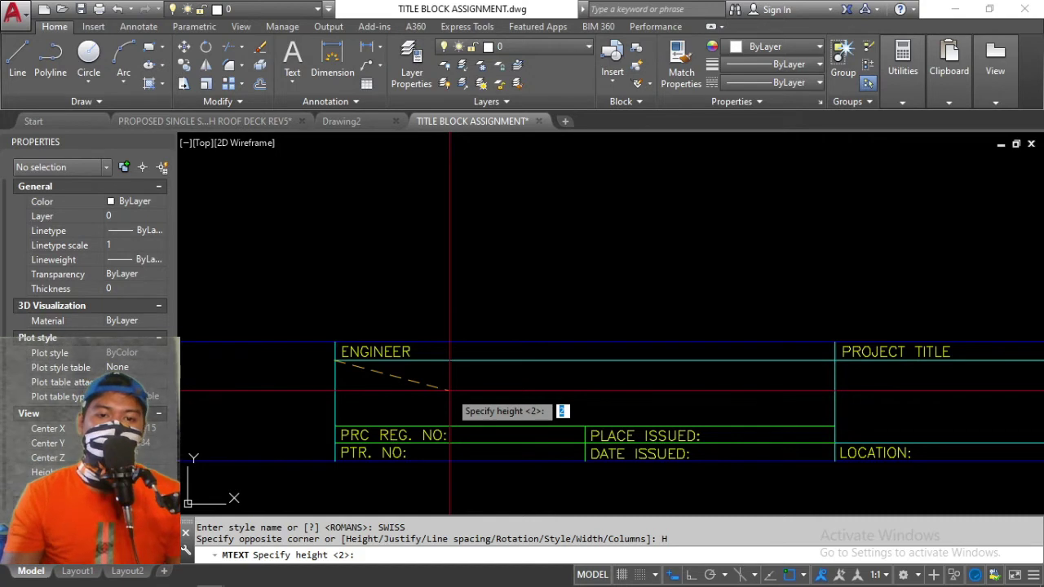
type("4")
key("Return")
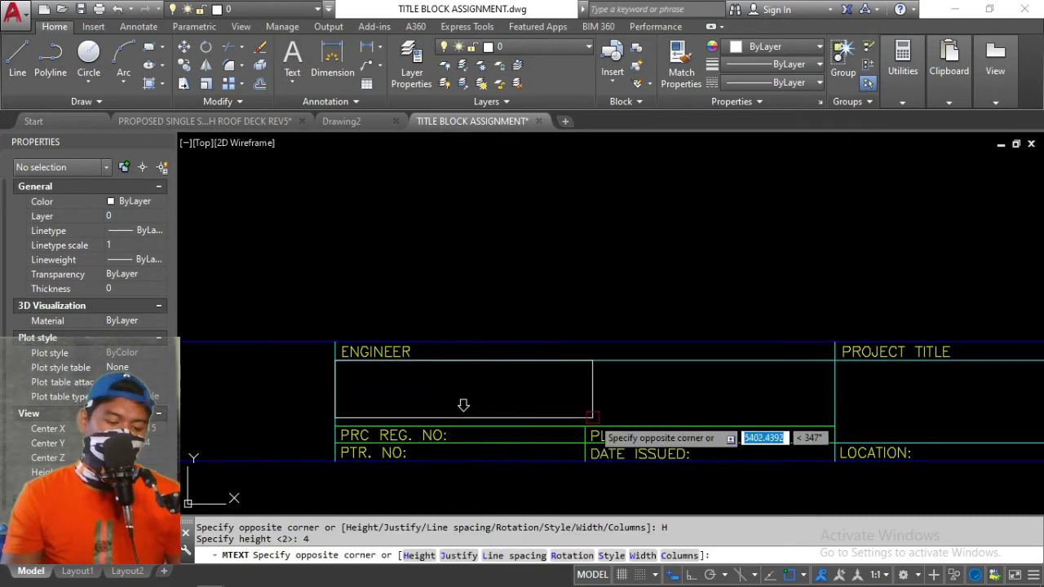
type("j")
key("Return")
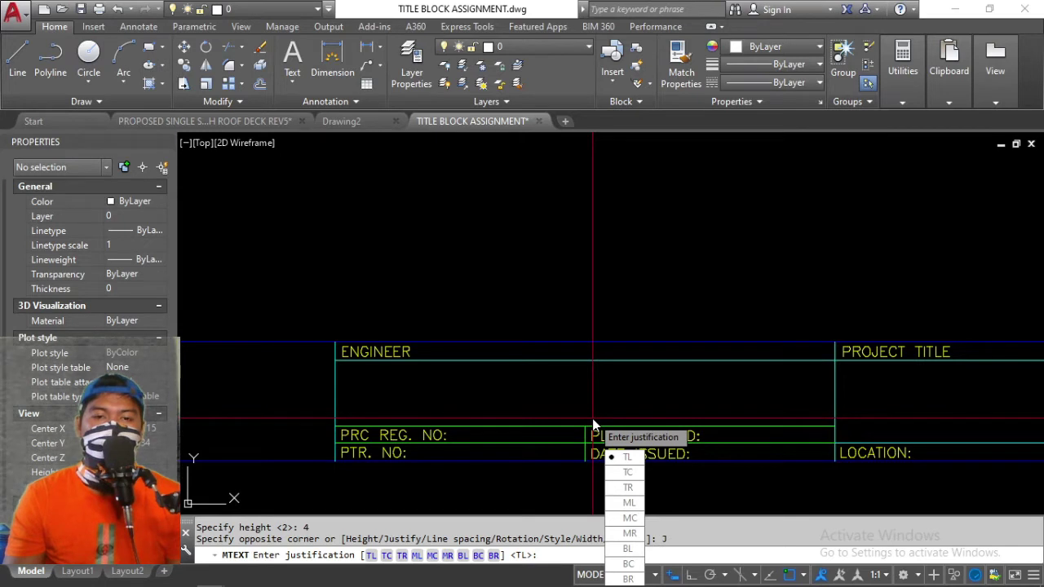
key("Escape")
key("Escape")
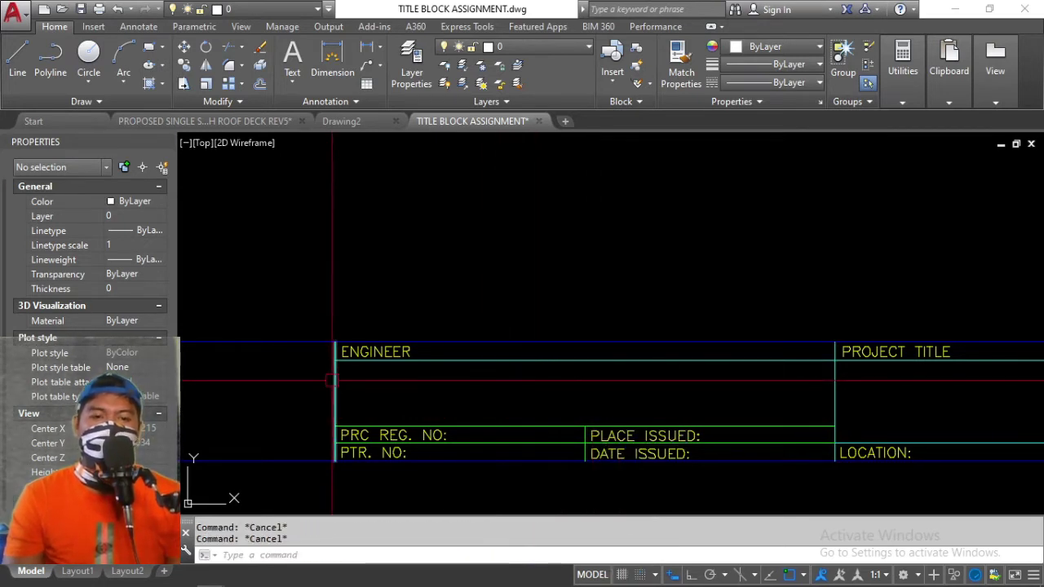
Draw a rectangle from the ENGINEER row's top-left to the PROJECT TITLE column's bottom-left corner
type("REC")
key("Return")
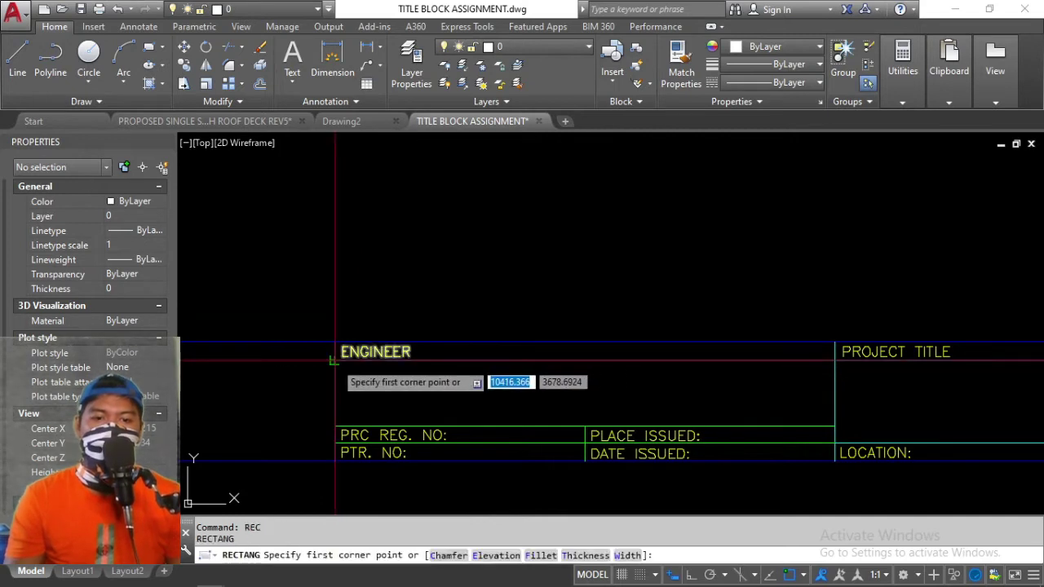
left_click(333, 360)
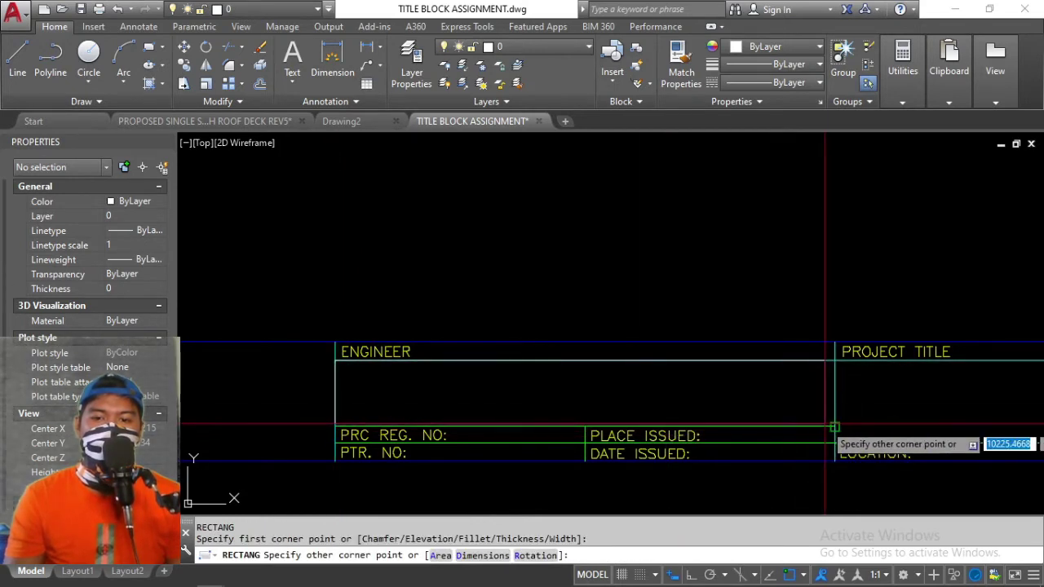
left_click(834, 426)
key("Escape")
key("Escape")
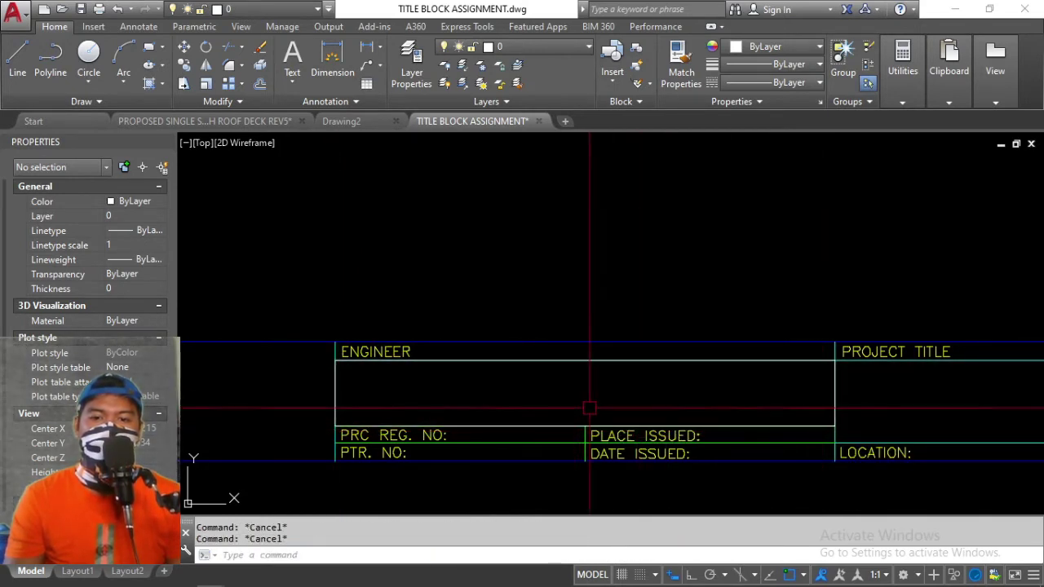
Draw a vertical line down from the rectangle's top midpoint and a horizontal line to its right edge
type("l")
key("Return")
left_click(585, 360)
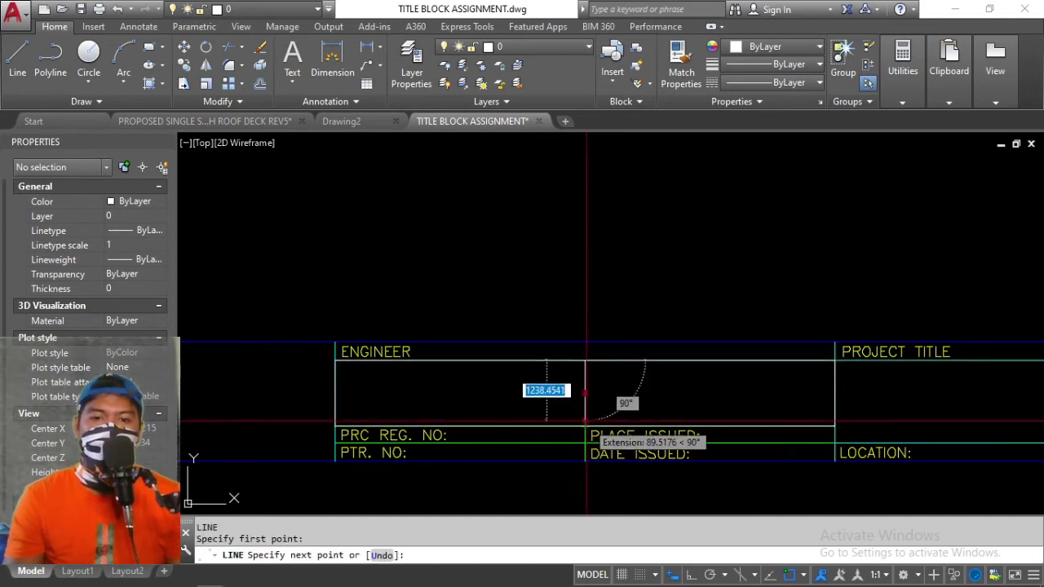
left_click(585, 425)
key("Escape")
key("Return")
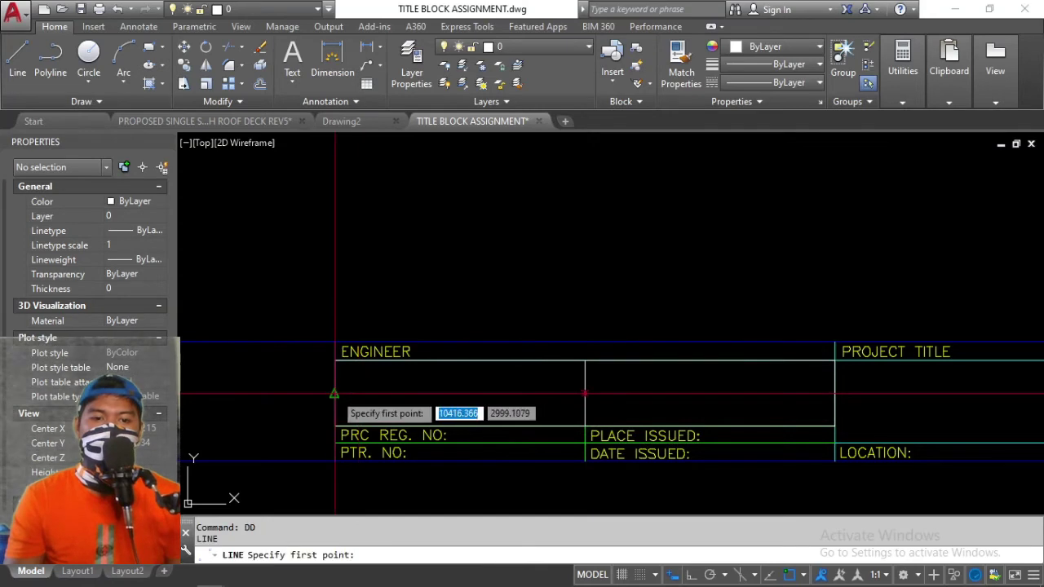
left_click(834, 394)
key("Escape")
key("Escape")
key("Escape")
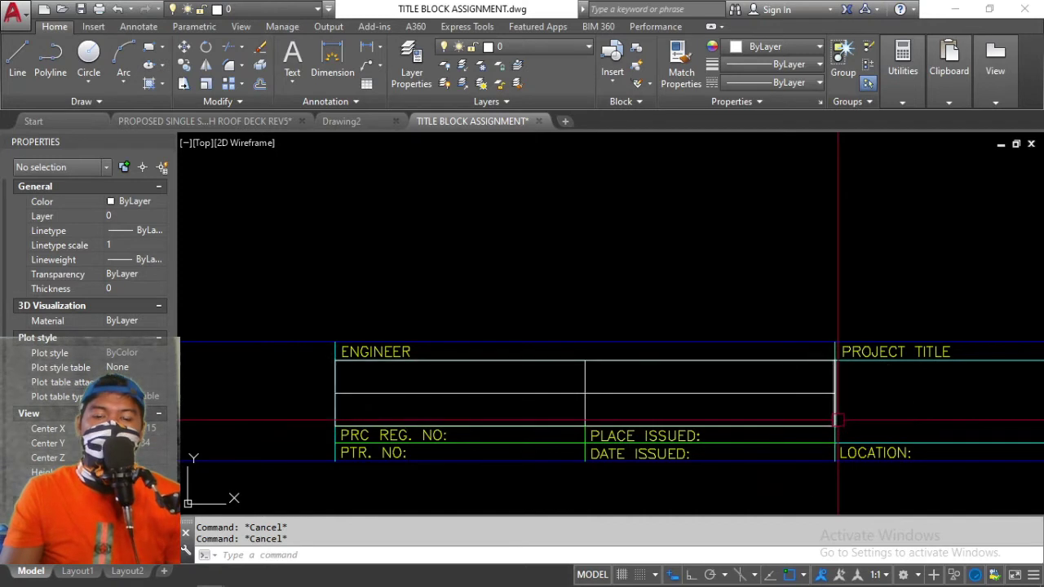
Start a multiline text box at the grid's top-left cell with text height 400
scroll(369, 449, "up", 2)
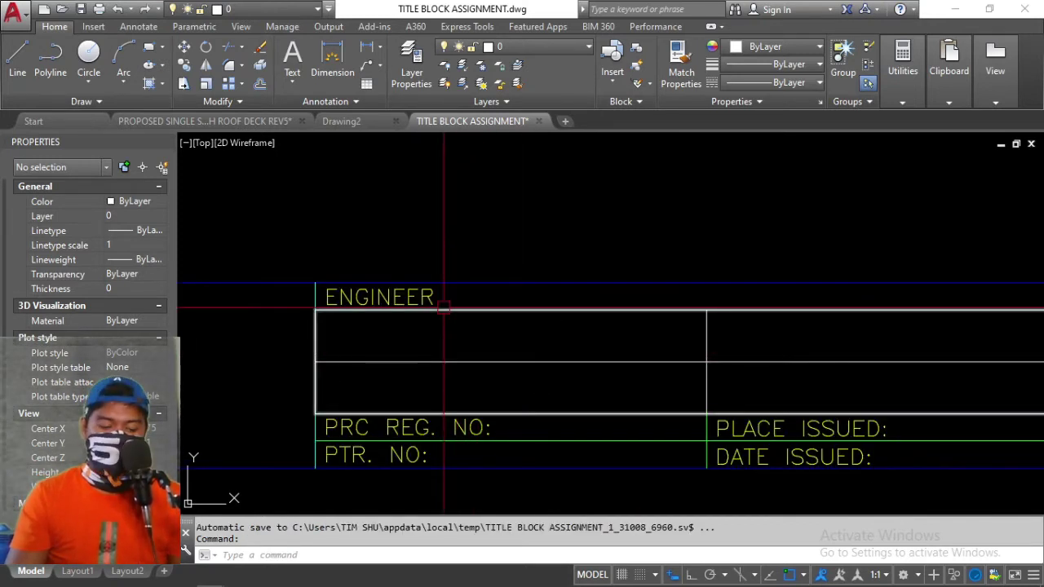
key("Escape")
key("Escape")
type("T")
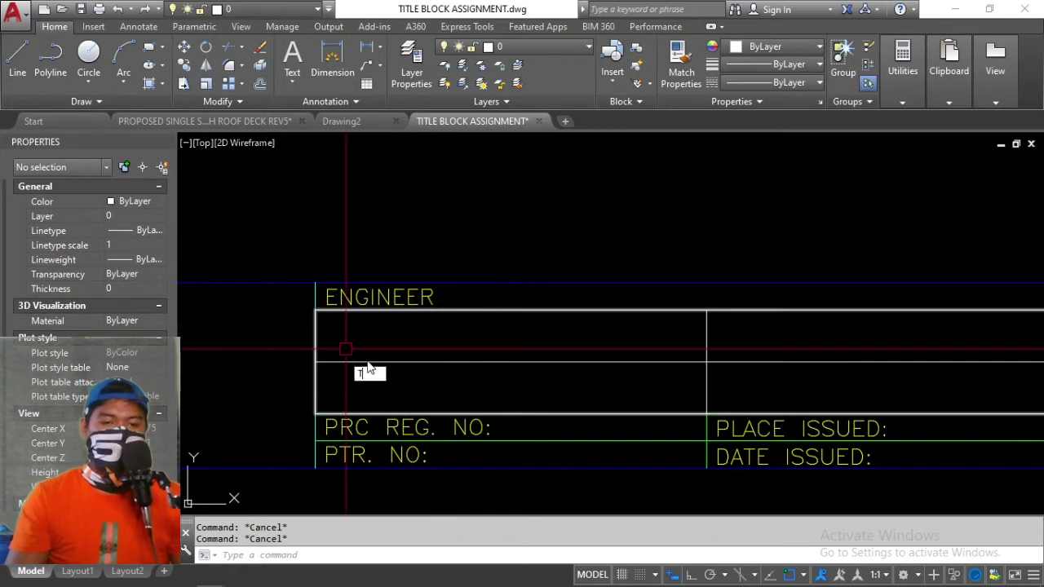
key("Return")
left_click(316, 311)
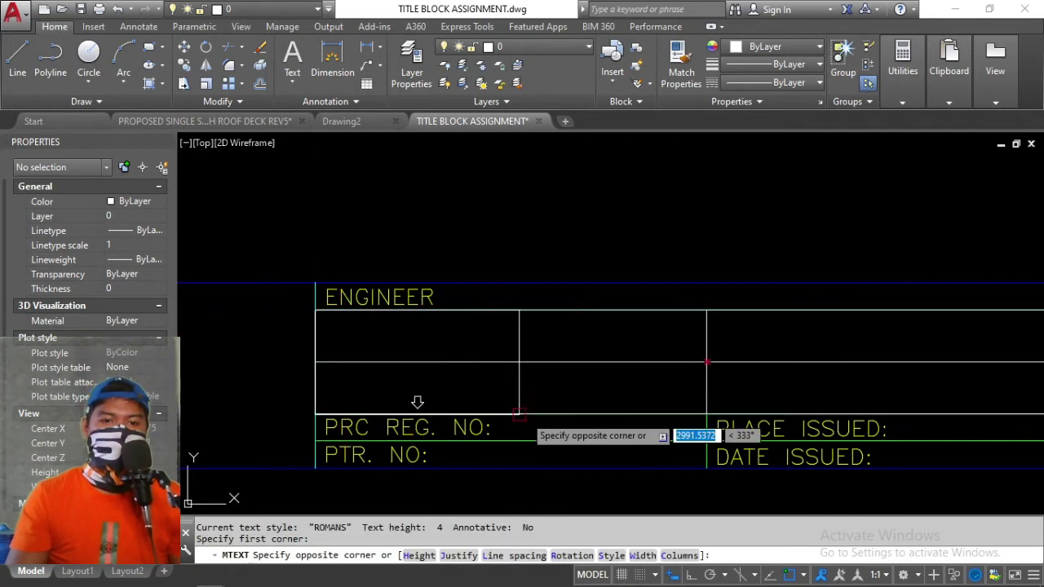
key("Return")
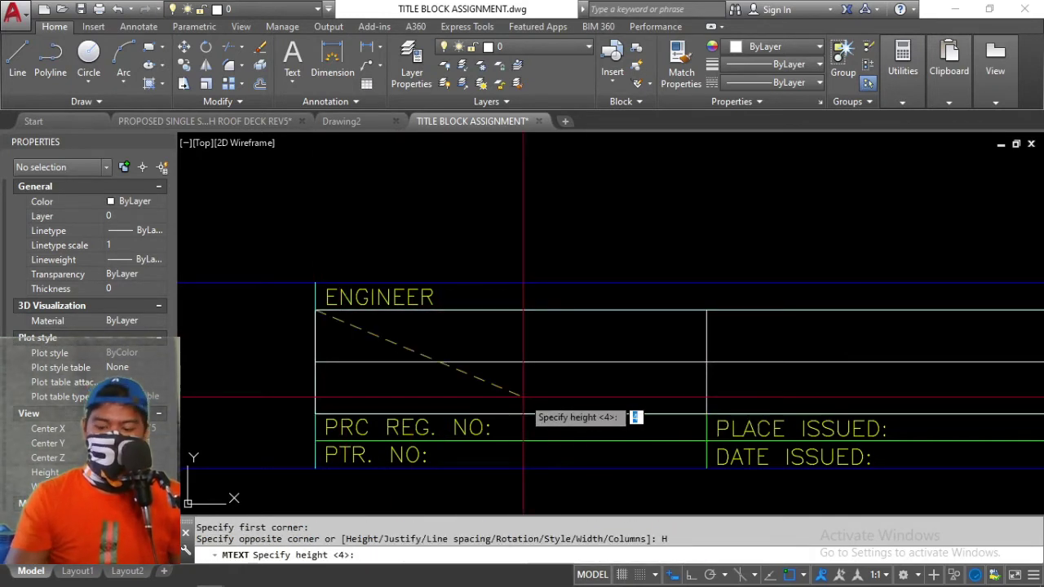
type("400")
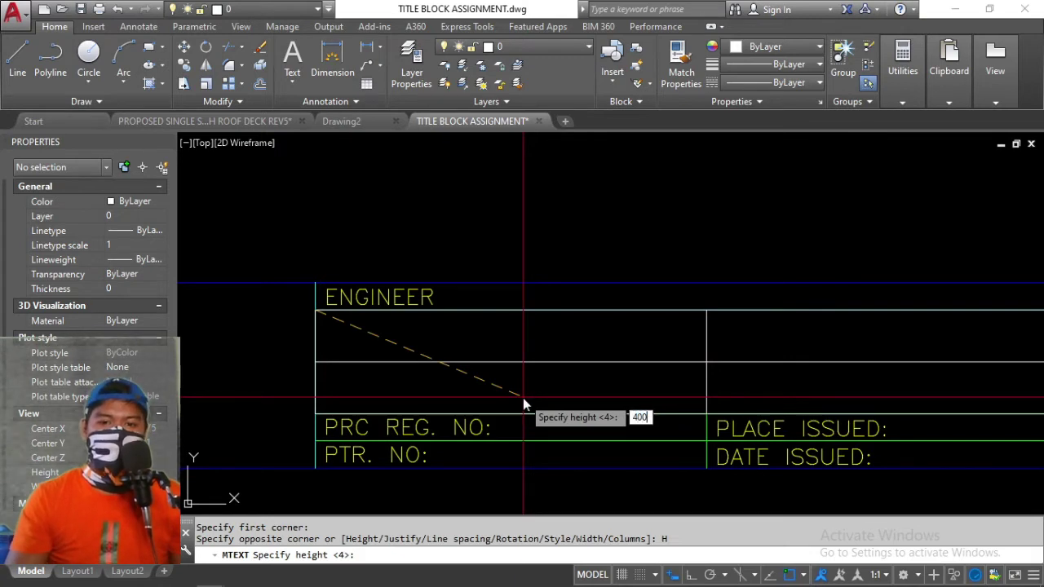
key("Return")
Set Top Left (TL) justification and pick the box's opposite corner in the engineer cell
scroll(339, 349, "down", 4)
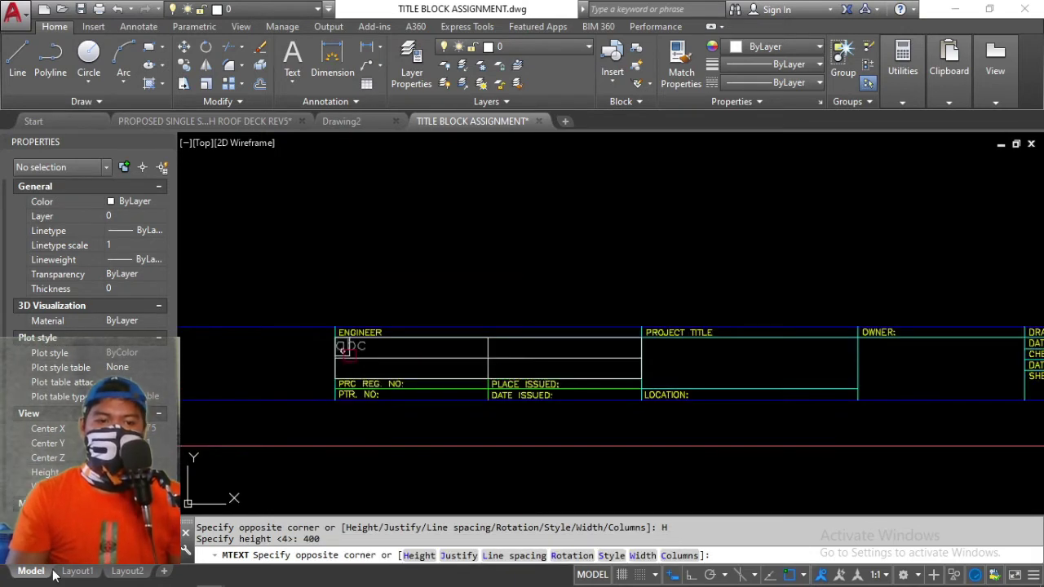
scroll(569, 374, "up", 5)
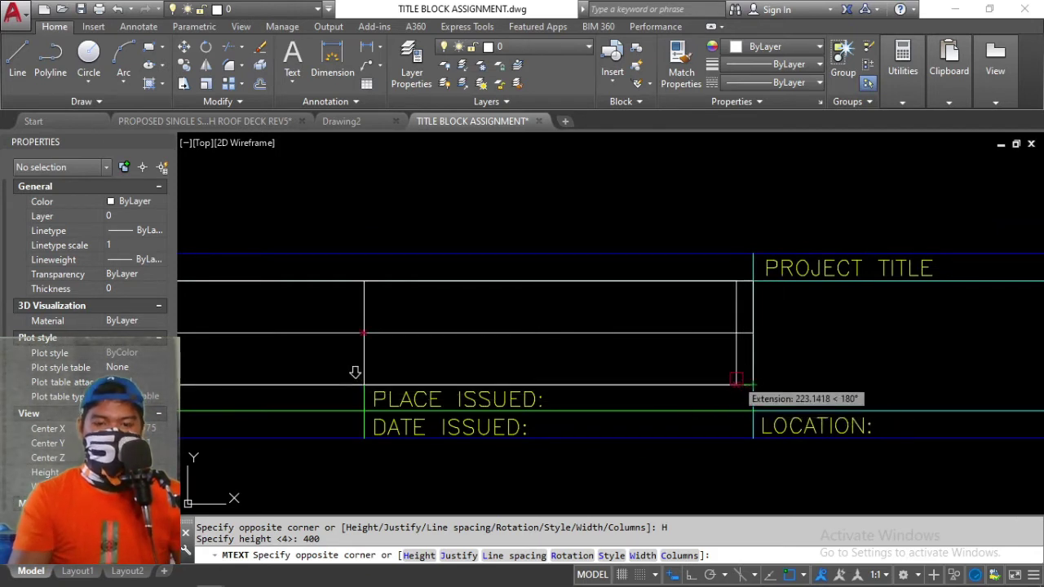
type("J")
key("Return")
type("T")
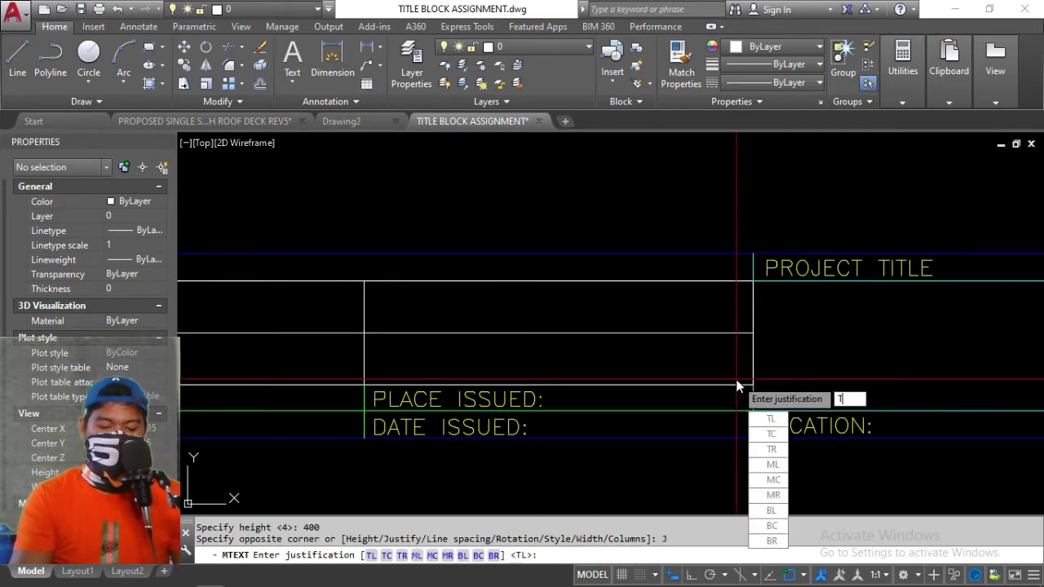
type("L")
key("Return")
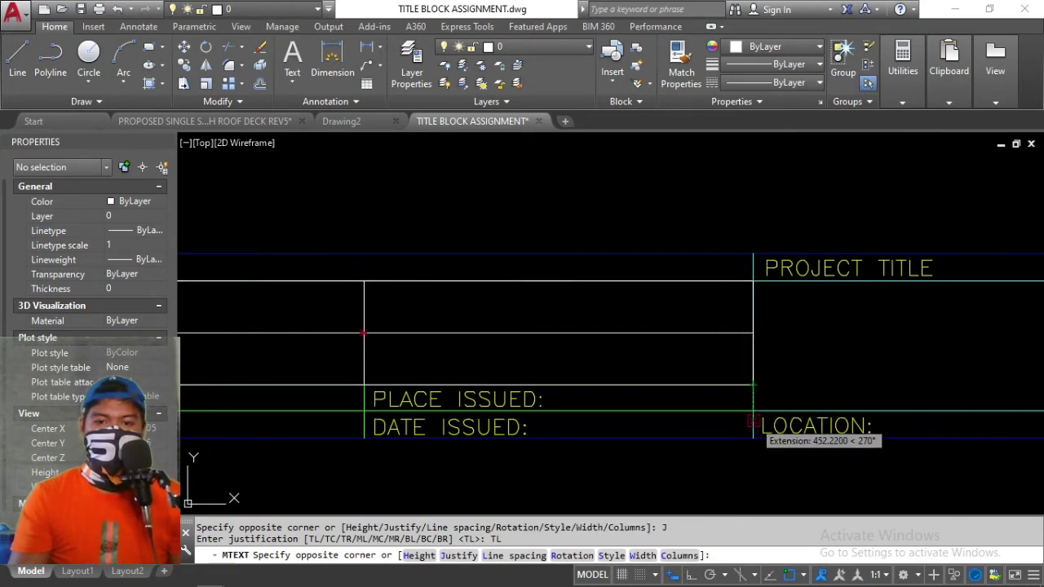
left_click(752, 385)
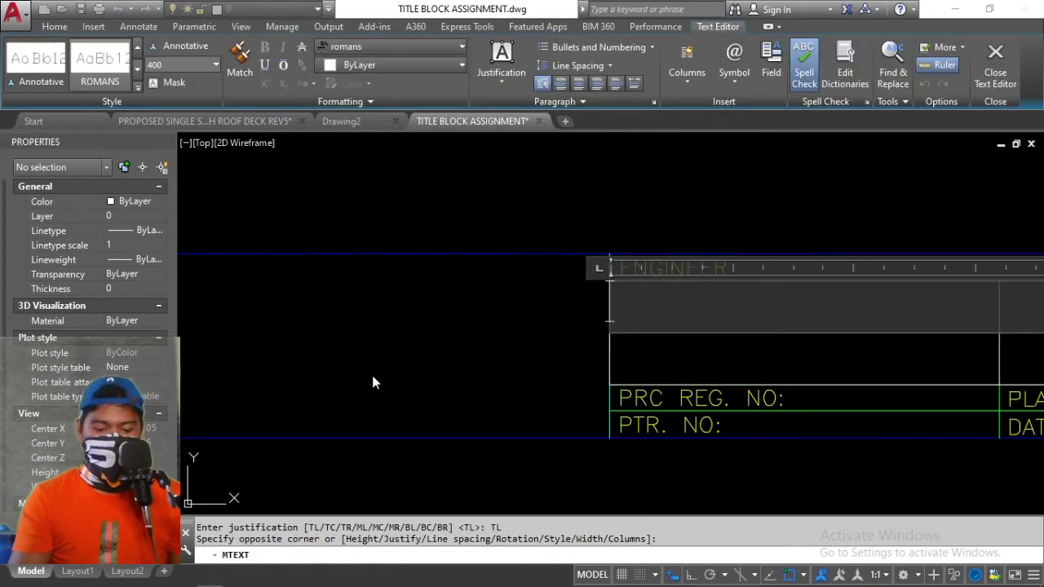
Type ENGR and the engineer's name, fix the typo, drop the extra line, and close the editor
type("ENGR")
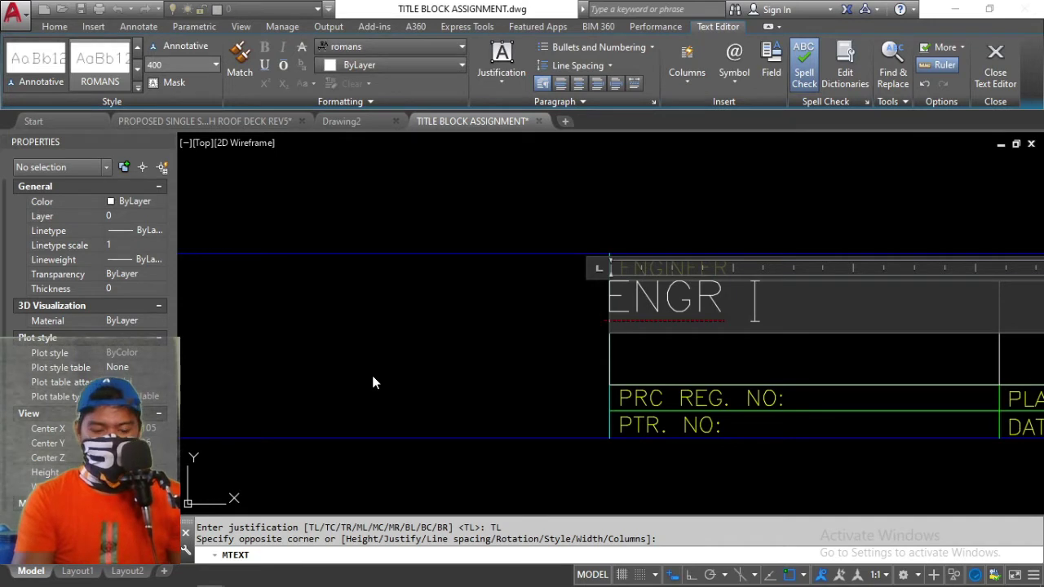
type(" TIMSHU TUTR")
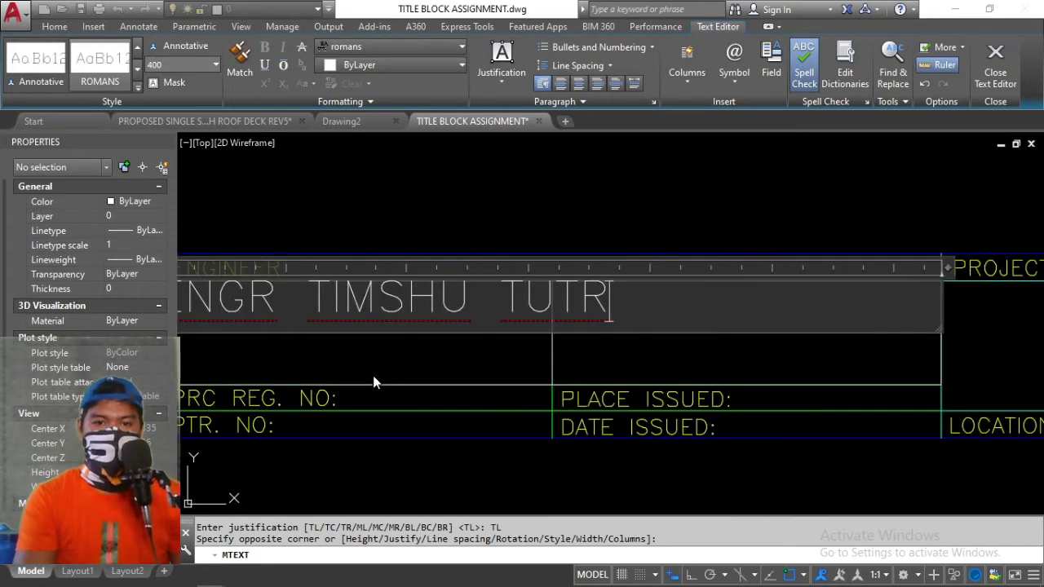
key("BackSpace")
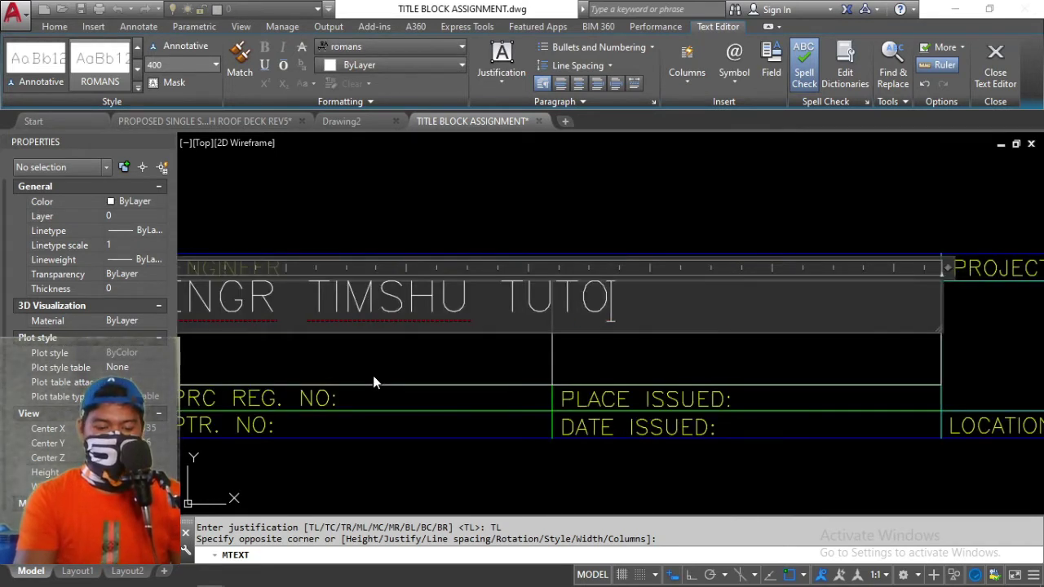
type("ORIALS")
key("Return")
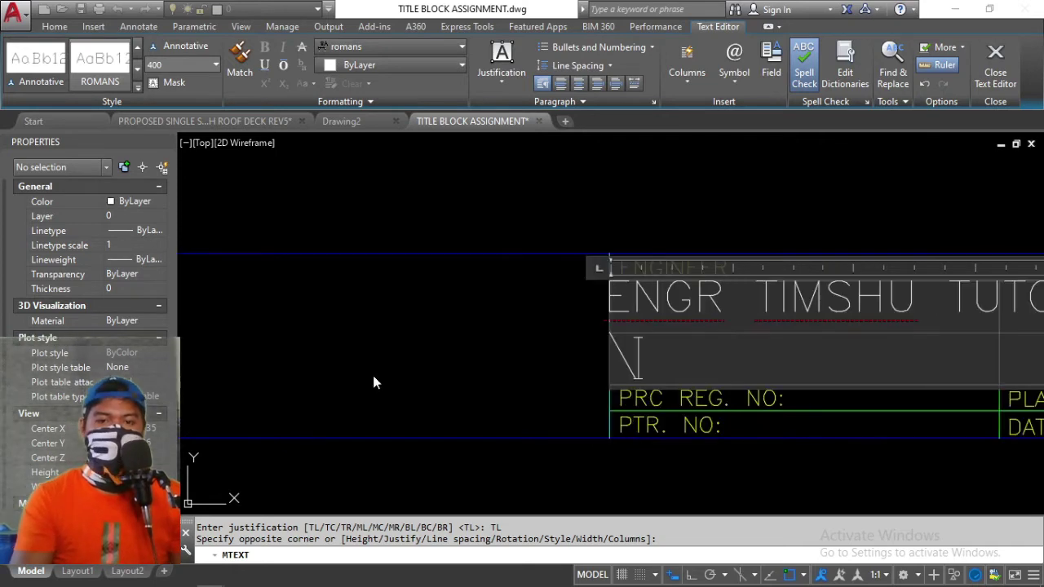
key("BackSpace")
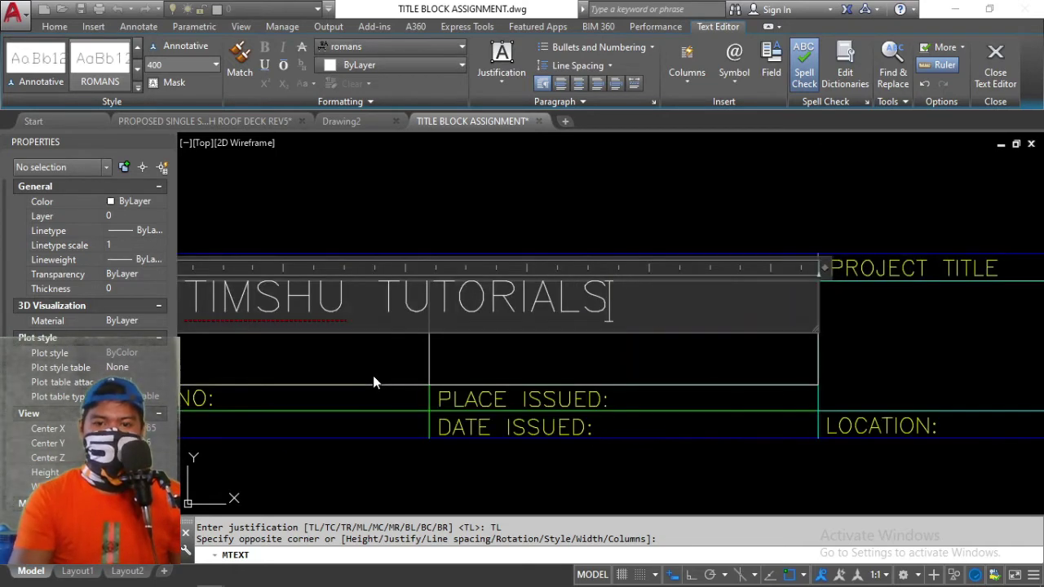
left_click(475, 241)
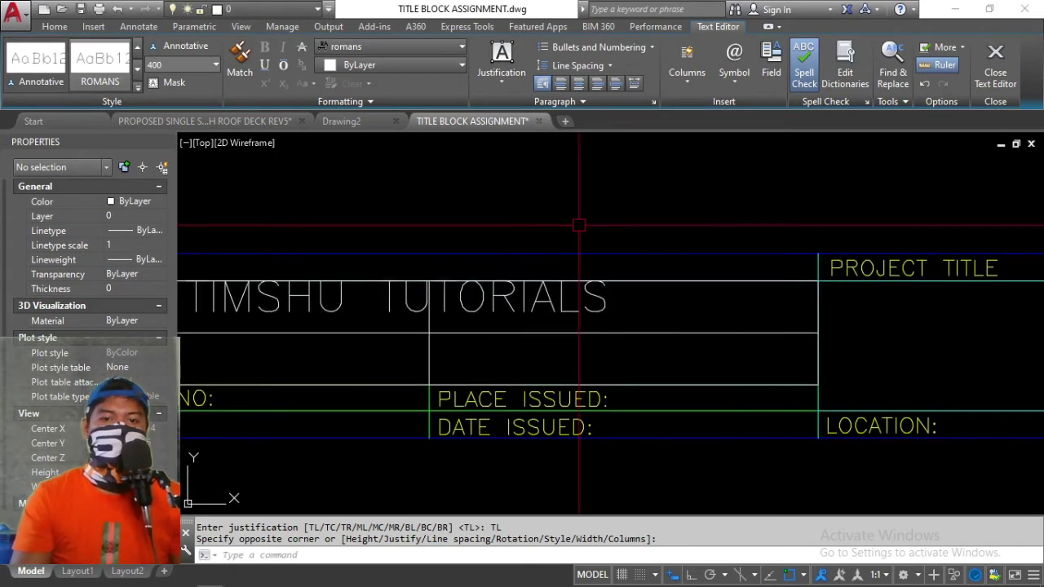
scroll(300, 269, "up", 2)
scroll(527, 296, "down", 2)
scroll(412, 297, "up", 1)
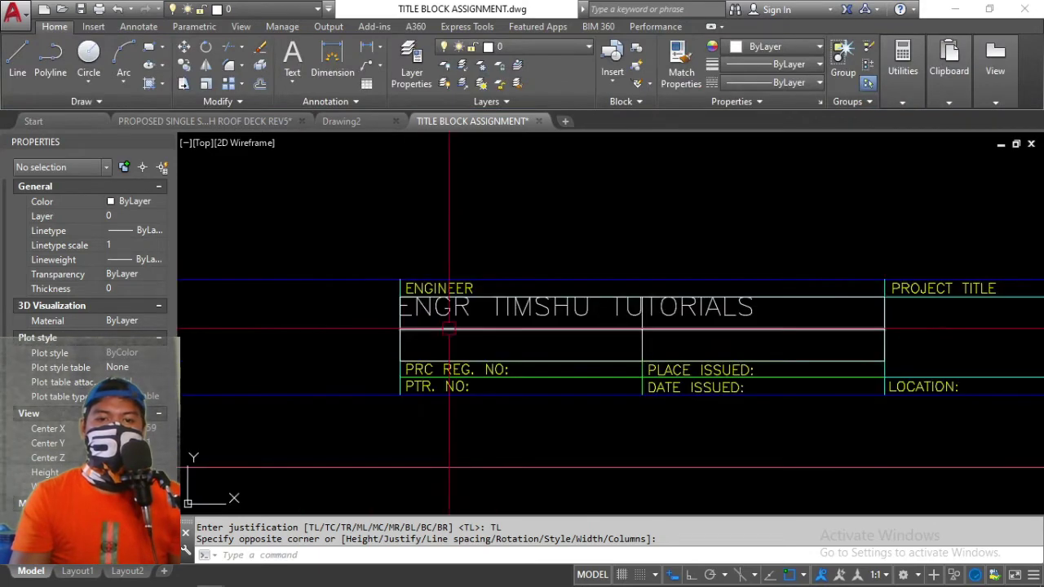
left_click(453, 311)
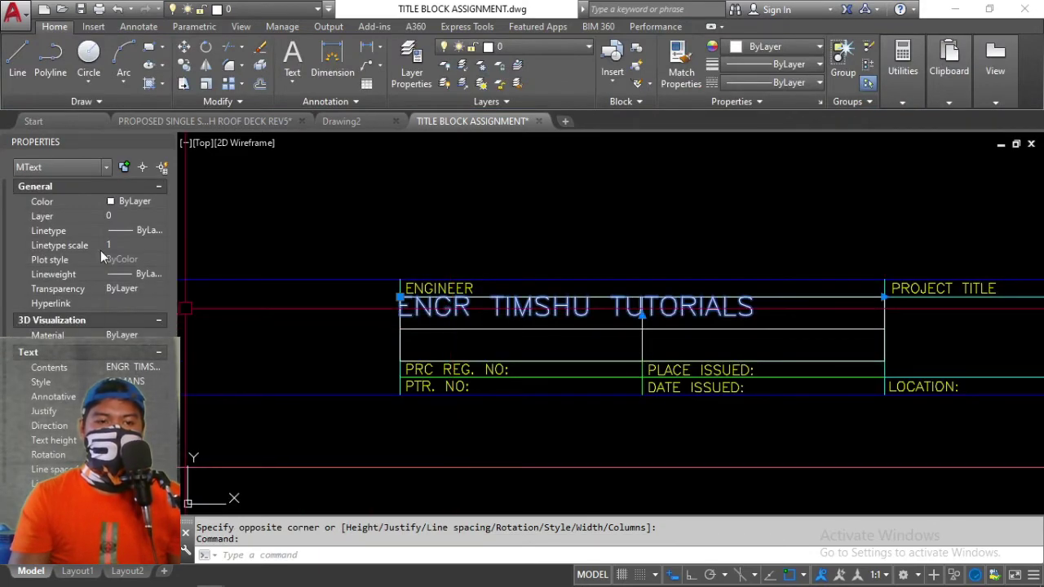
scroll(128, 335, "down", 2)
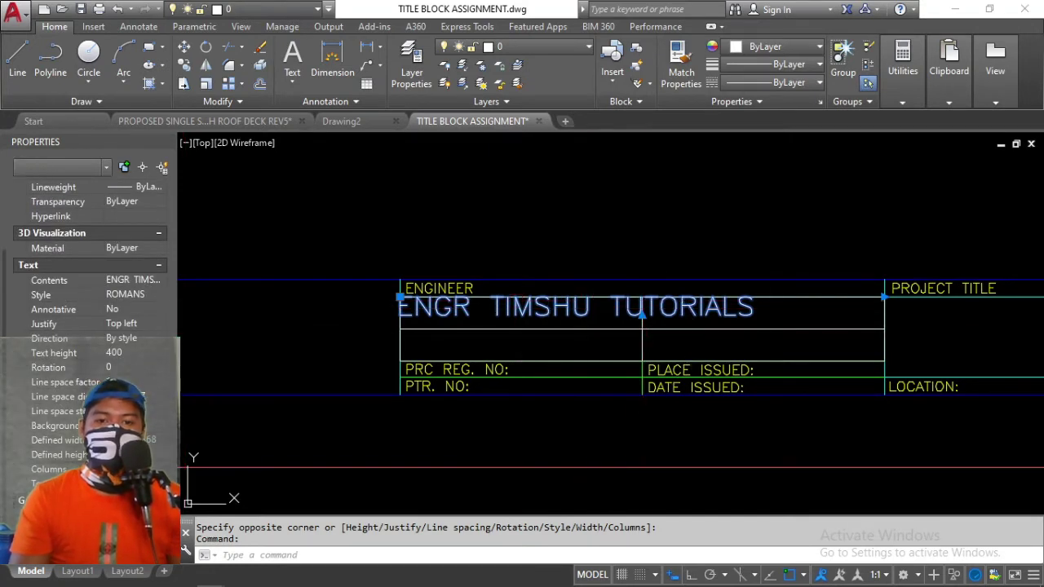
key("Escape")
key("Escape")
type("E")
key("Return")
left_click(671, 334)
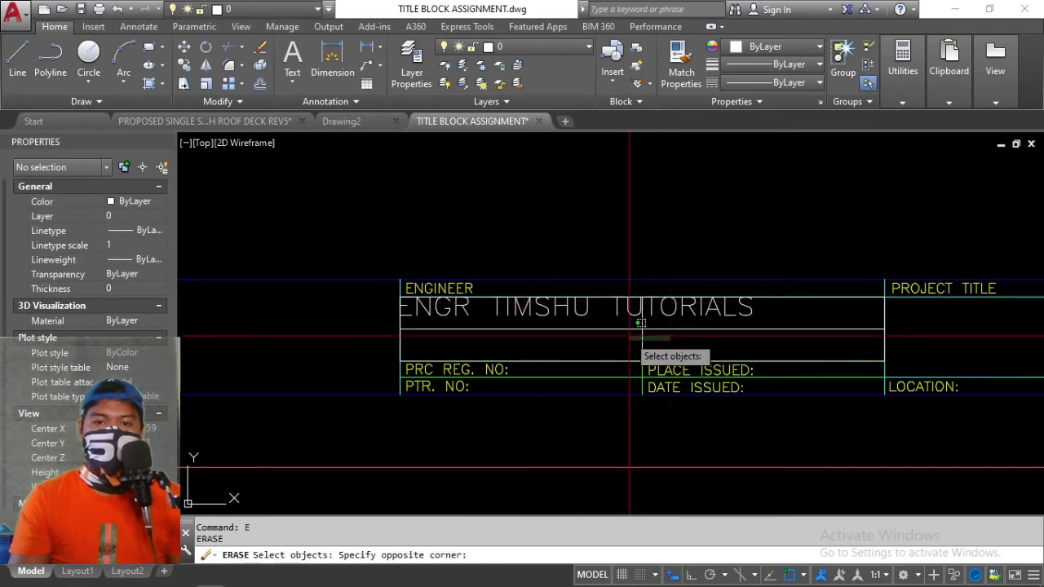
left_click(617, 320)
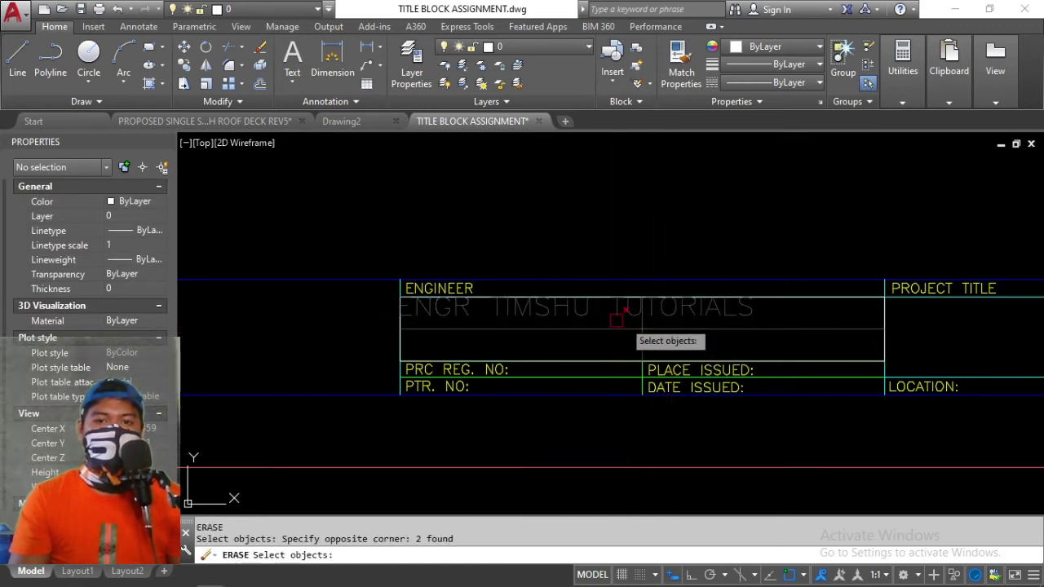
key("Return")
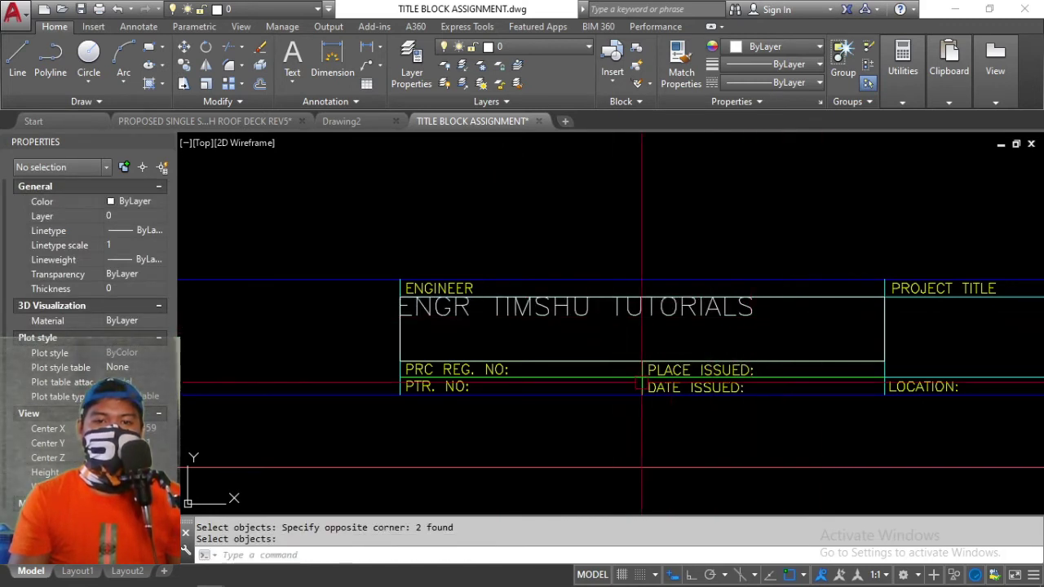
key("Escape")
type("e")
key("Return")
left_click(812, 302)
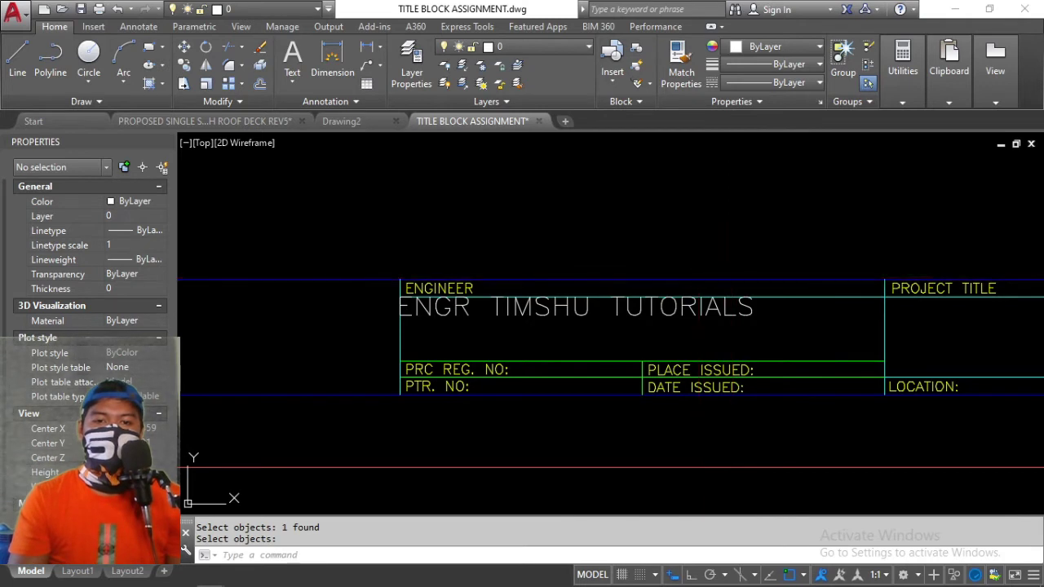
key("Return")
key("ctrl+z")
key("ctrl+z")
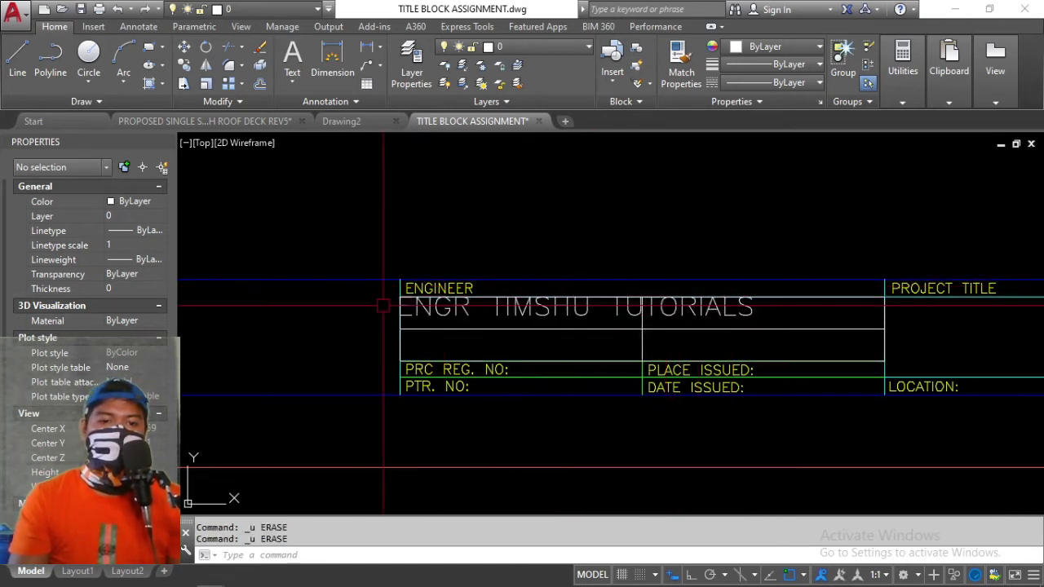
Move the engineer name text horizontally to the right with Ortho on
type("m")
key("Return")
left_click(523, 306)
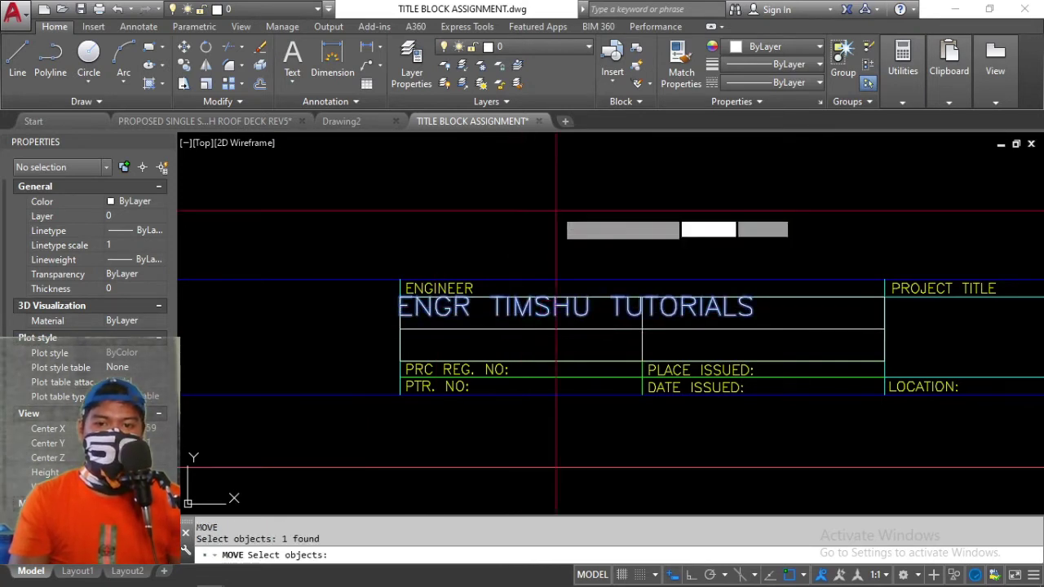
key("Return")
left_click(558, 211)
key("F8")
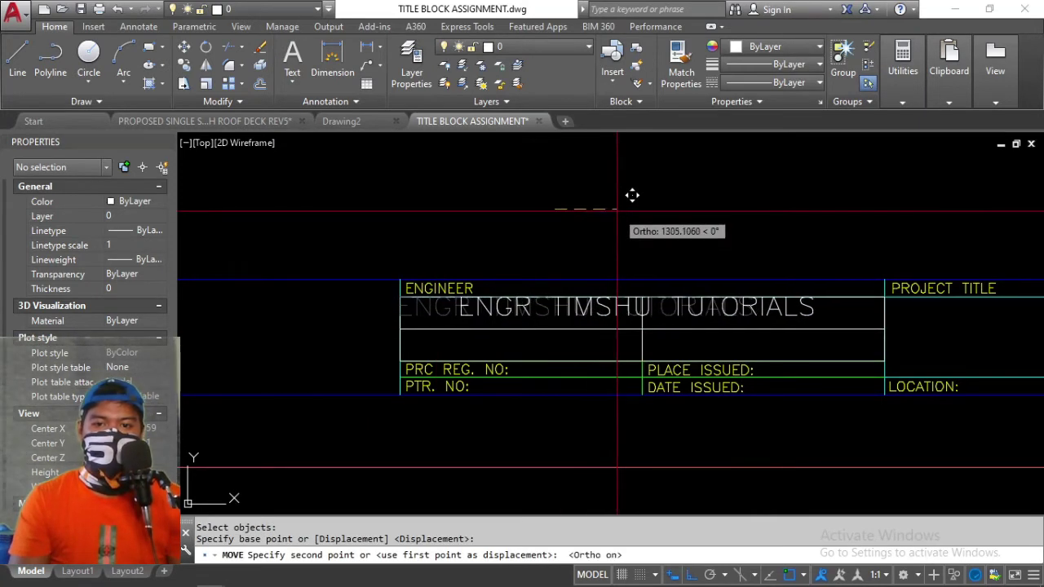
left_click(625, 196)
Move the name further right so it ends at the engineer box's right edge
type("m")
key("Return")
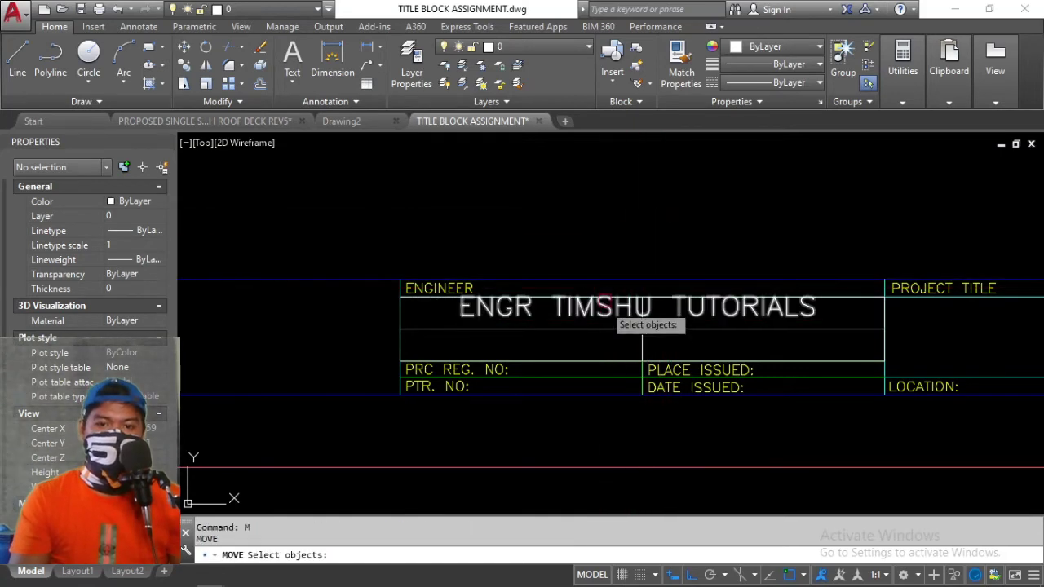
key("Return")
left_click(622, 197)
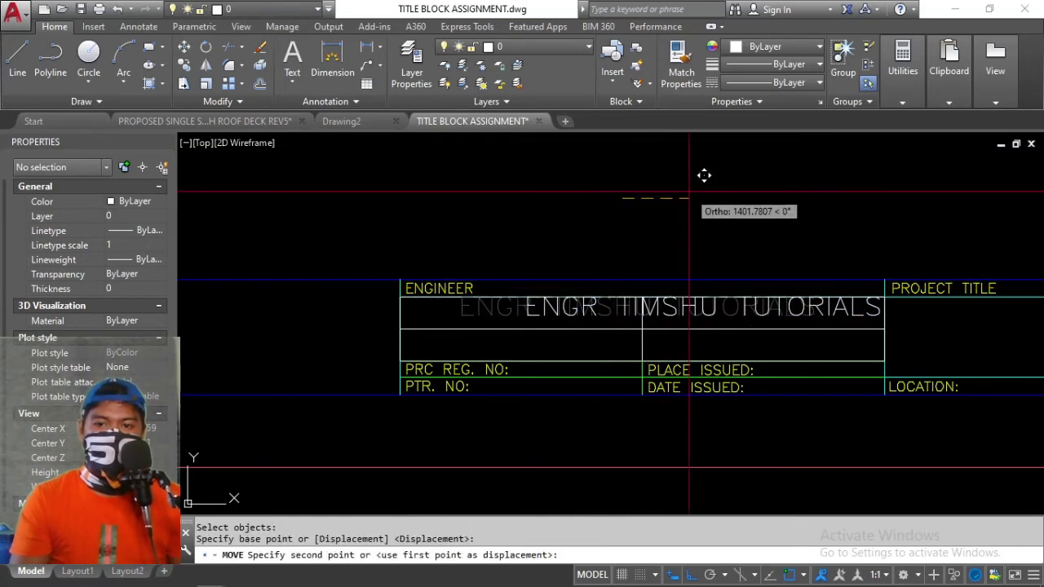
left_click(690, 192)
Start one more move of the name, then cancel it, leaving the text in place
key("Return")
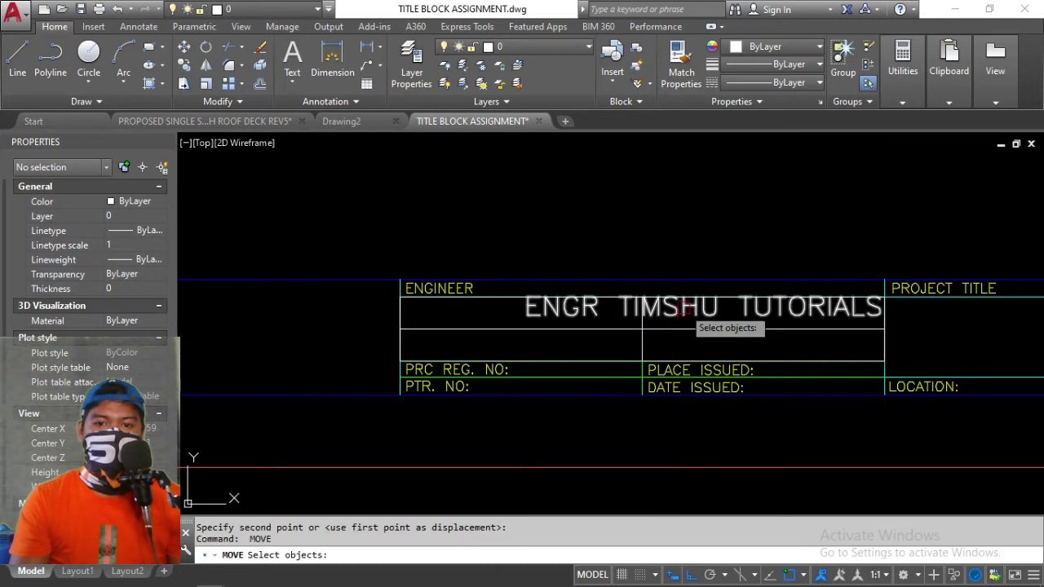
key("Return")
left_click(571, 343)
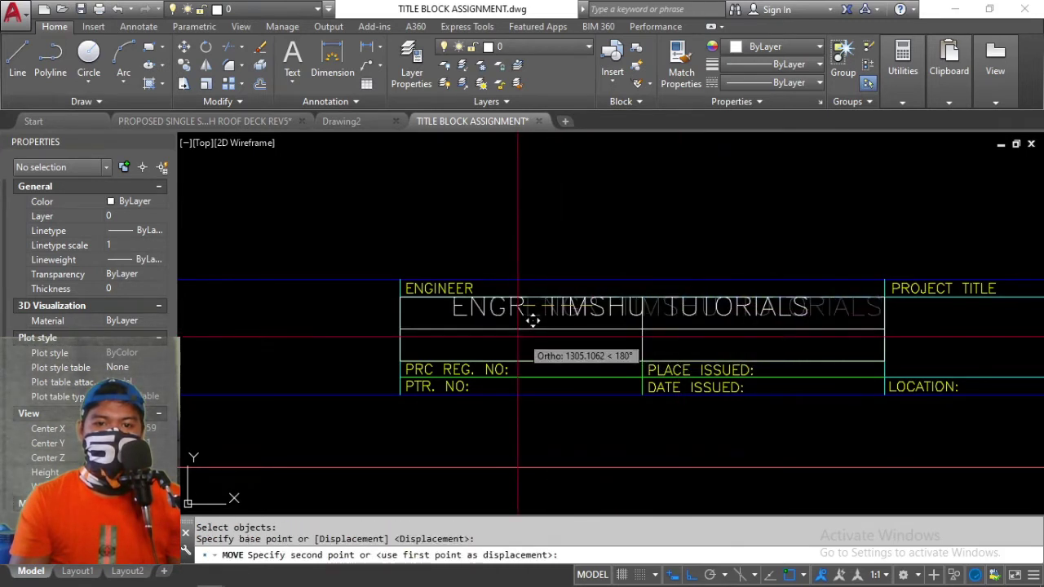
key("F8")
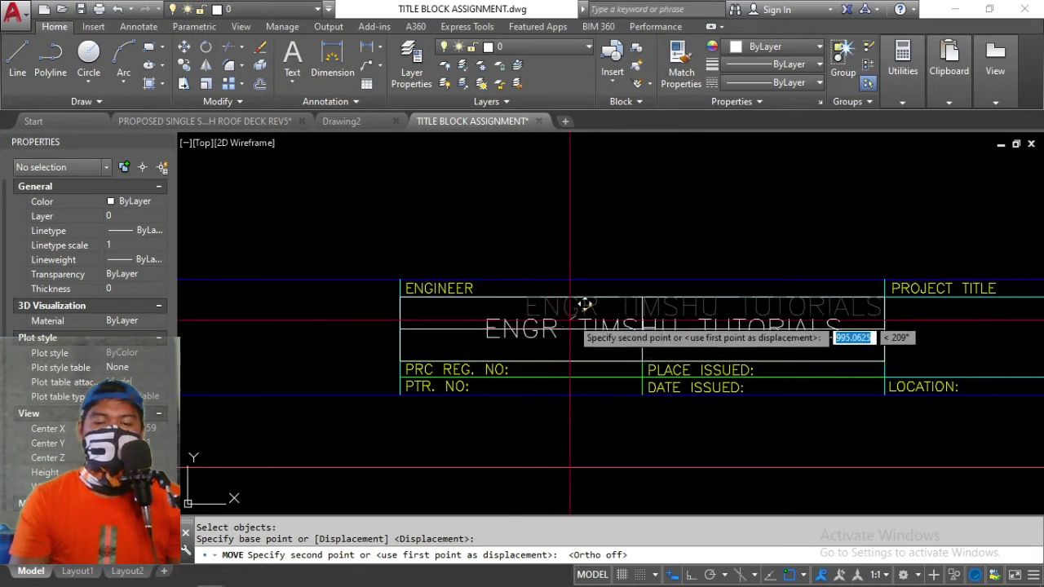
key("Escape")
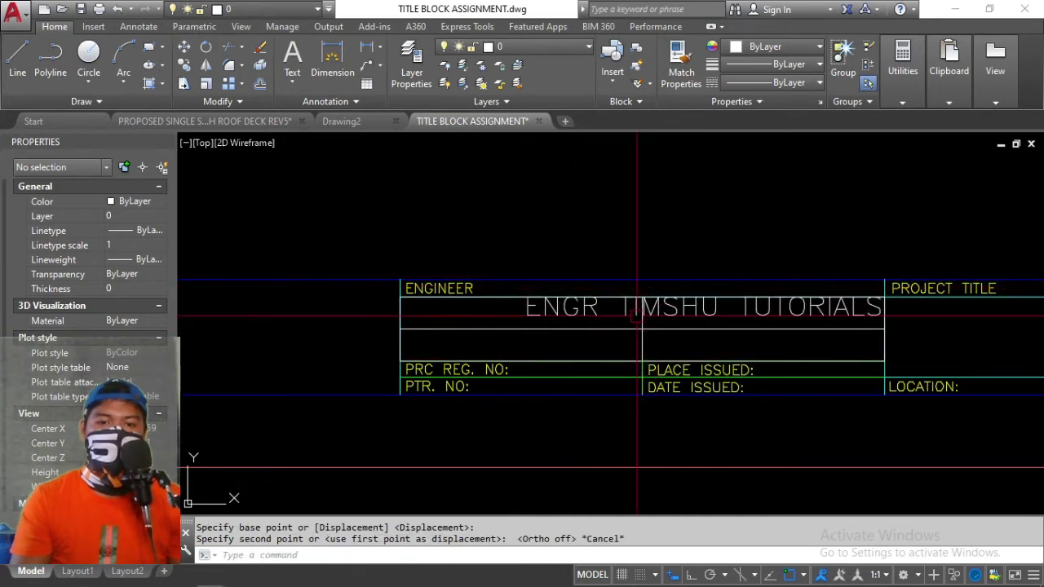
key("Escape")
left_click(687, 307)
type("E")
key("Return")
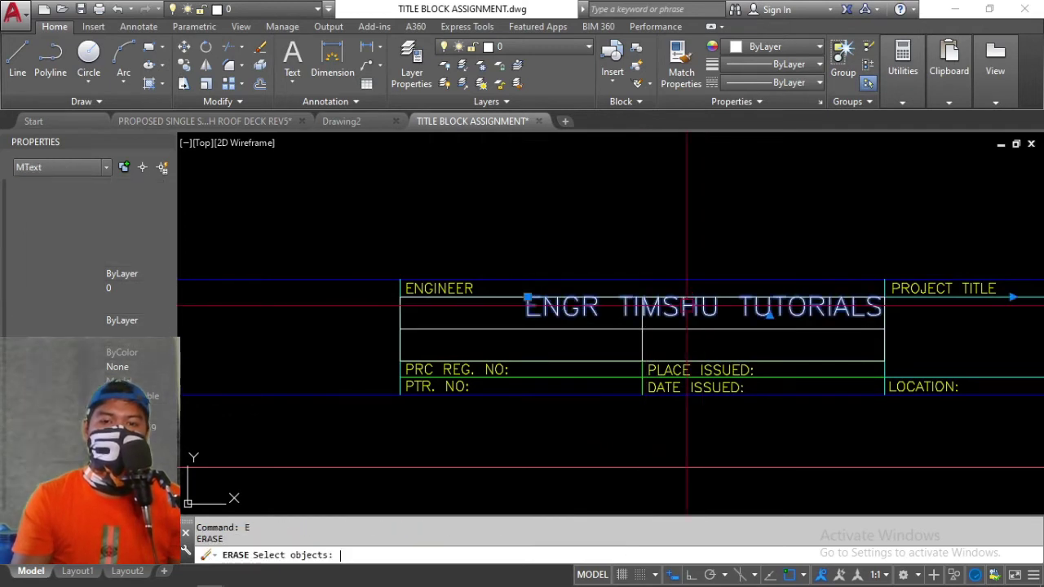
key("Return")
key("Escape")
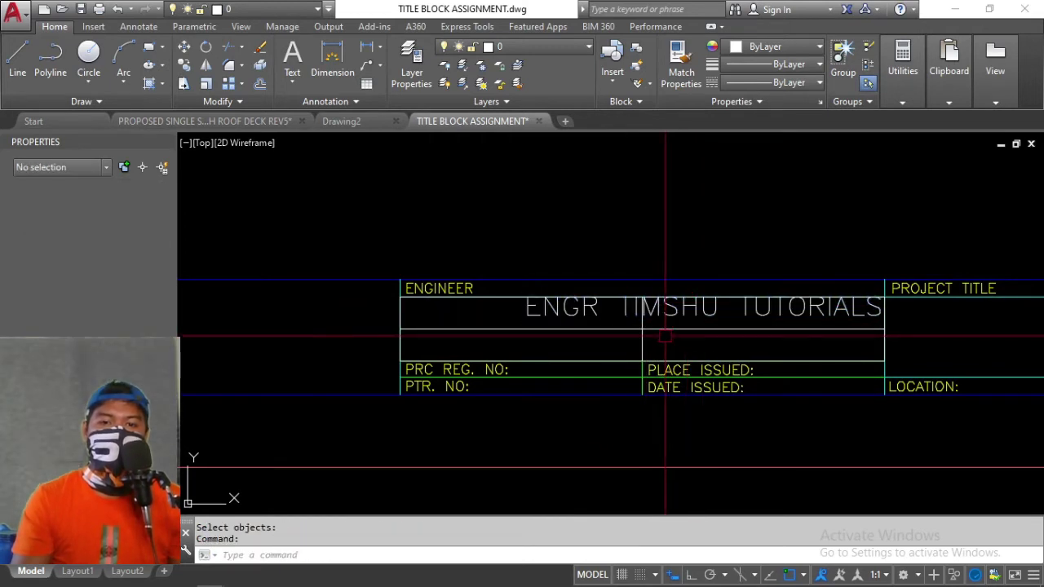
type("E")
key("Return")
key("Escape")
key("Escape")
key("Escape")
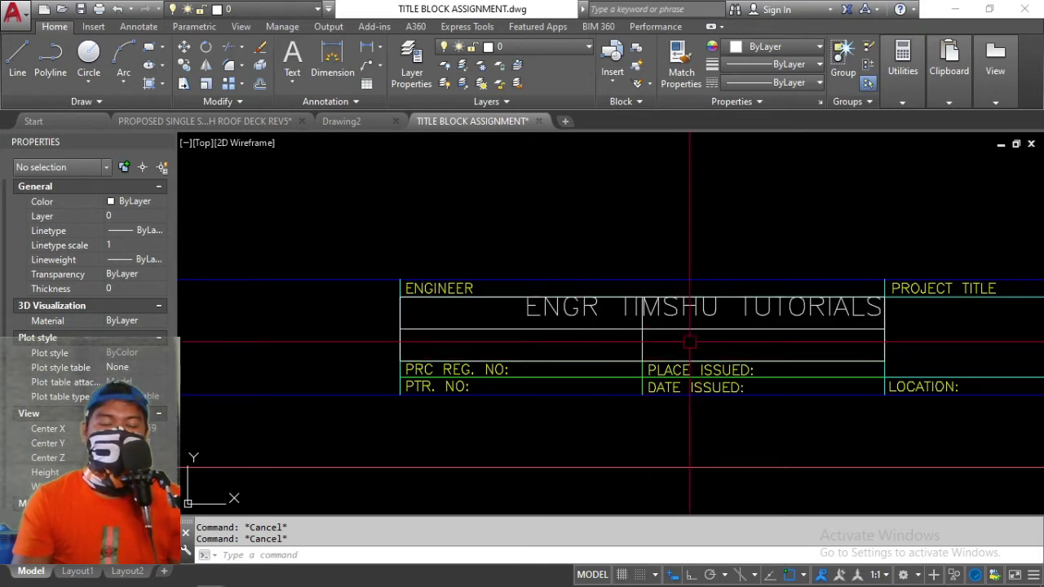
left_click(680, 312)
key("Delete")
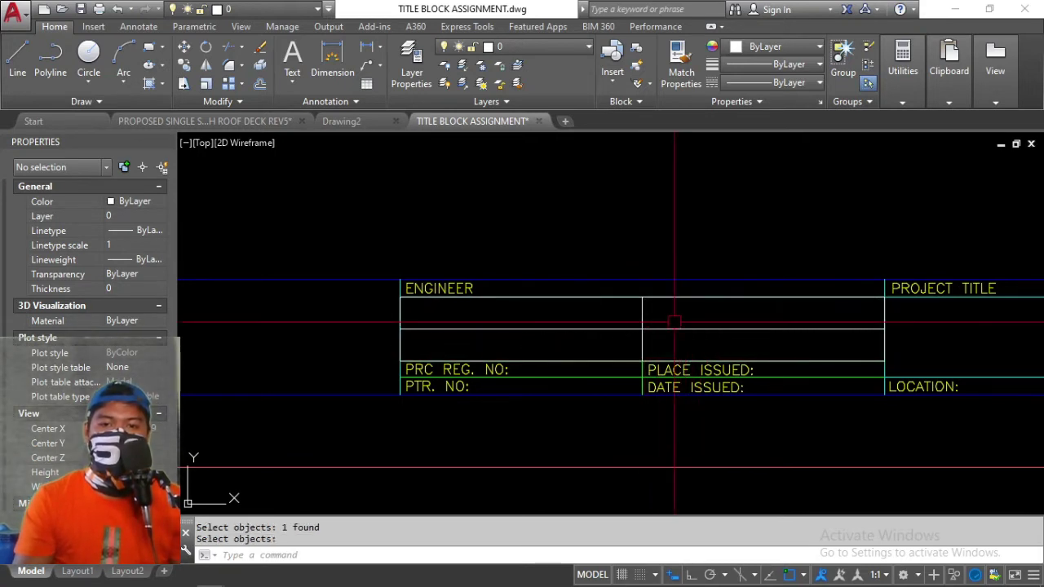
key("Escape")
type("e")
key("Return")
left_click(674, 359)
left_click(613, 326)
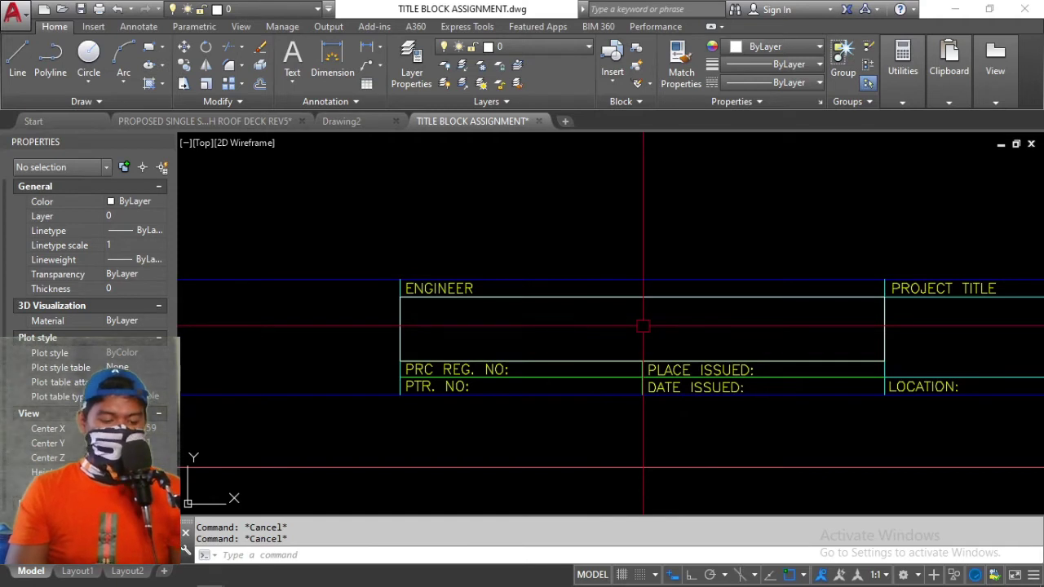
Start multiline text in the ENGINEER box with height 400, middle-center justification and SWISS style
type("t")
key("Return")
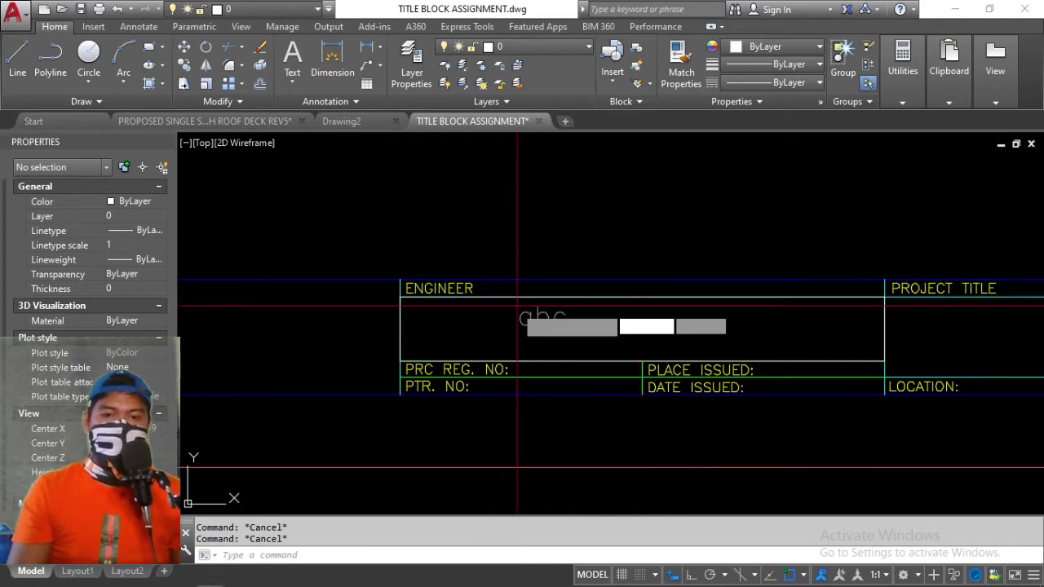
left_click(402, 301)
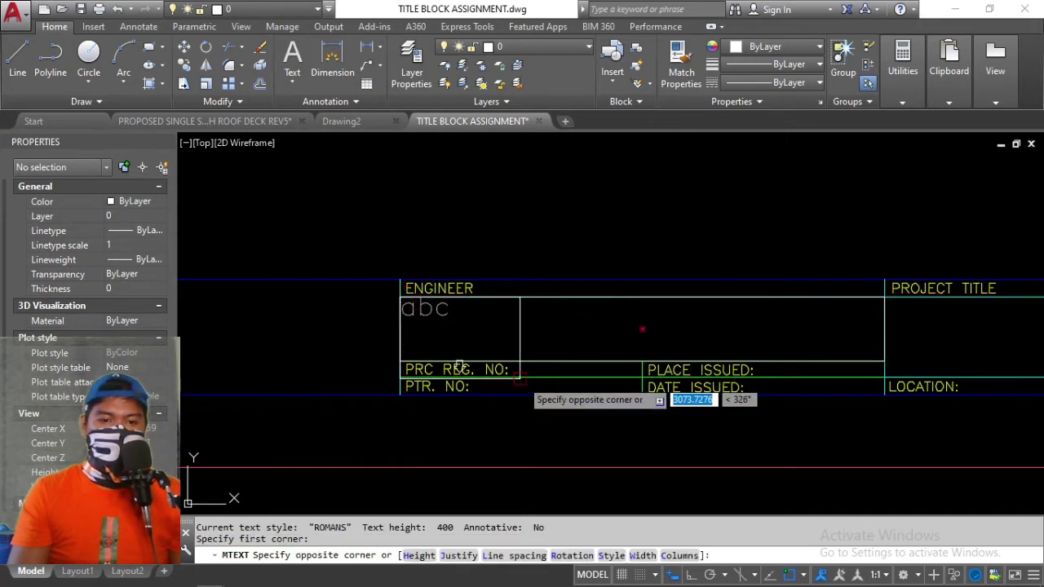
key("Return")
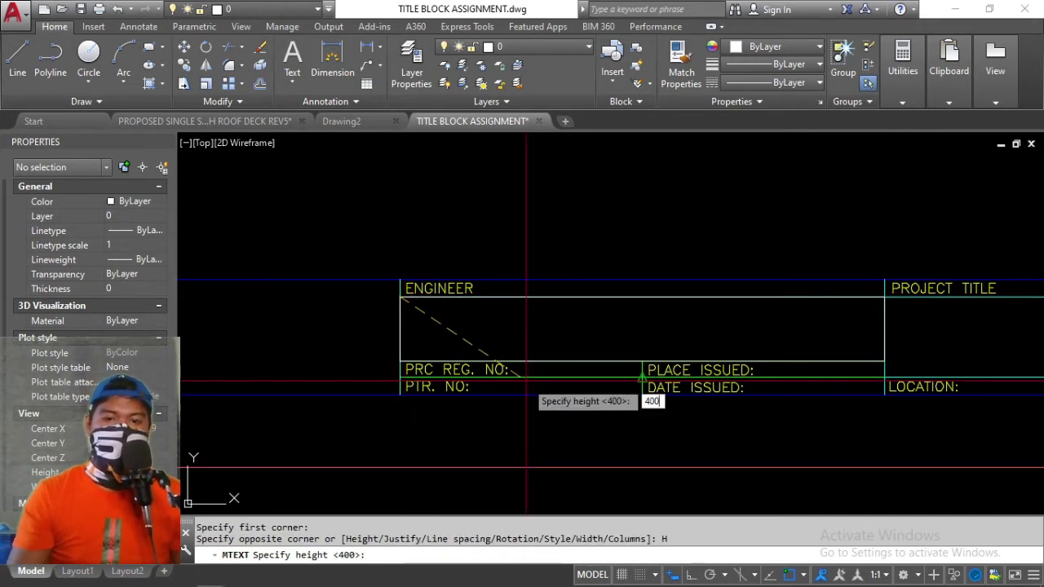
key("Return")
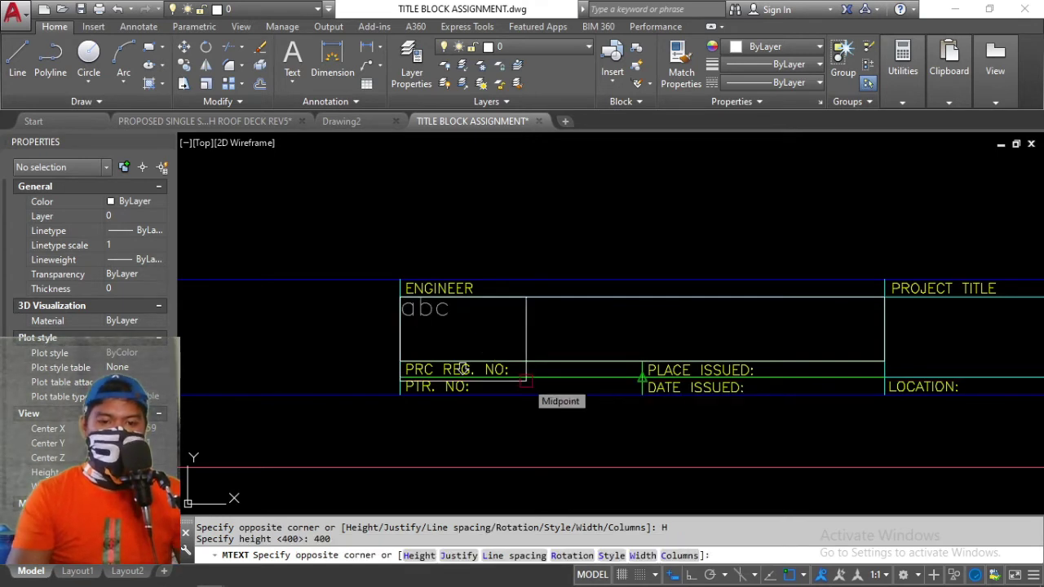
type("J")
key("Return")
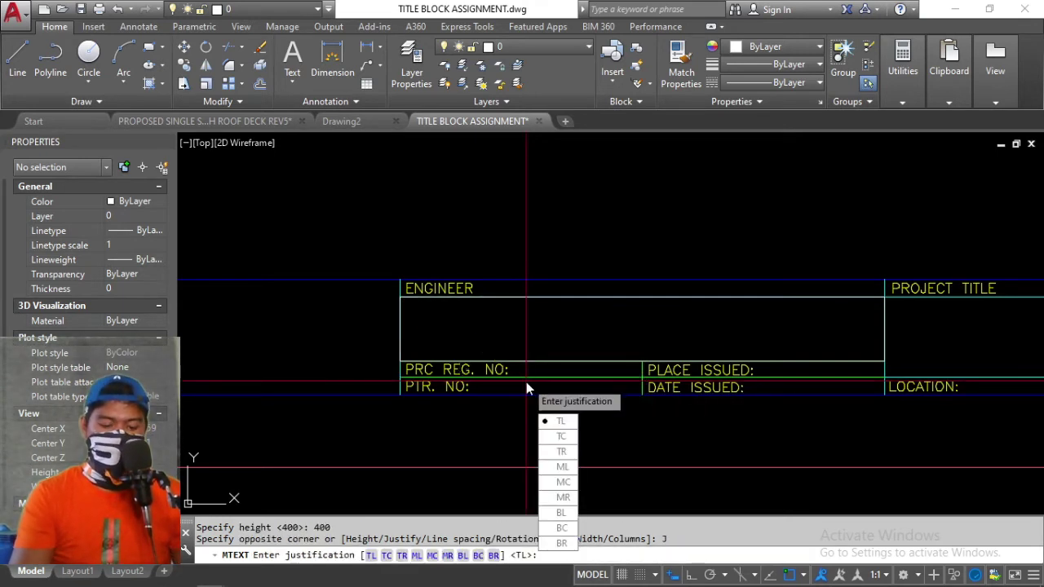
type("MC")
key("Return")
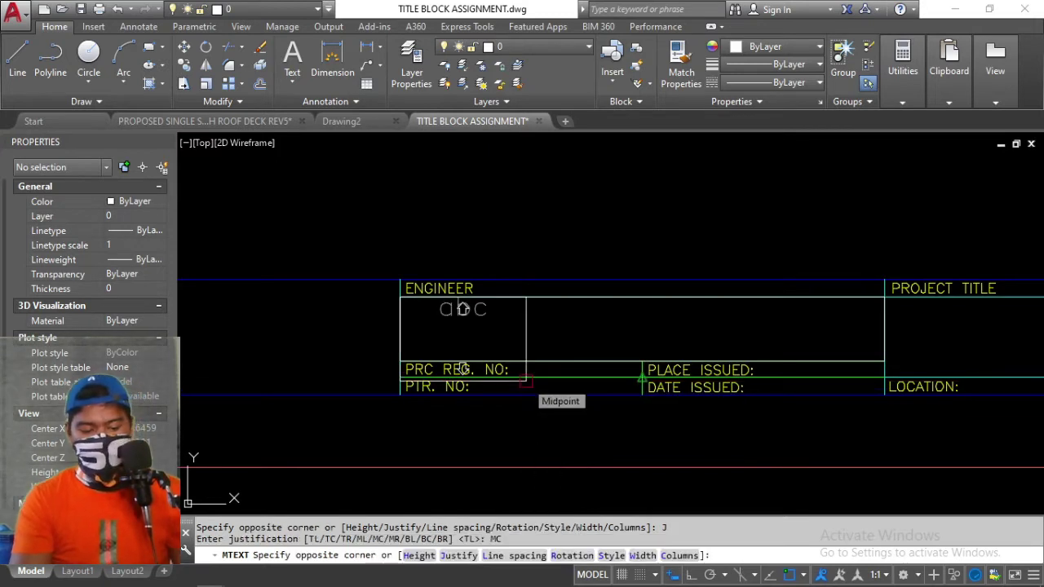
type("S")
key("Return")
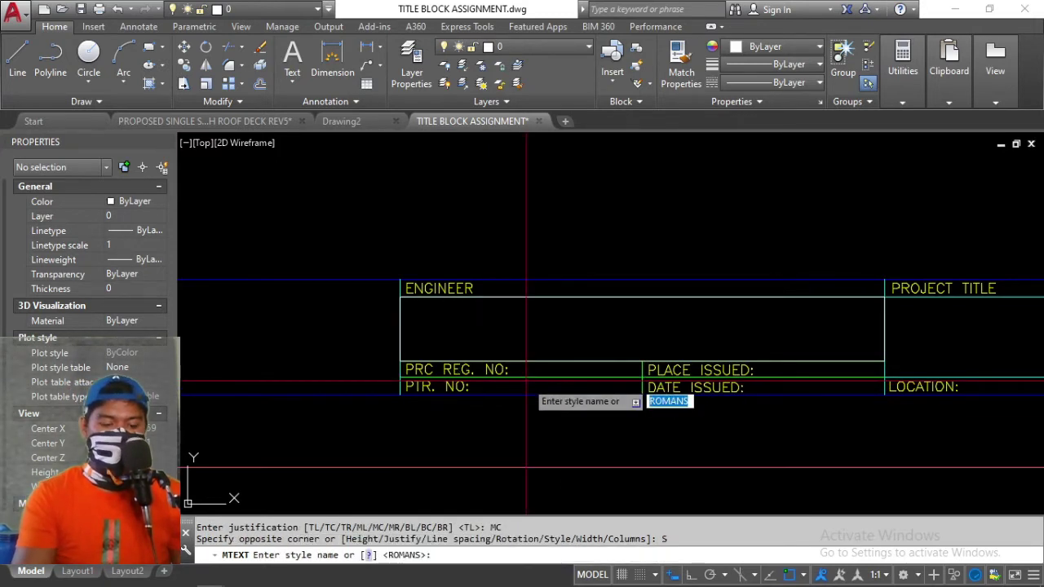
type("SWISSS")
key("BackSpace")
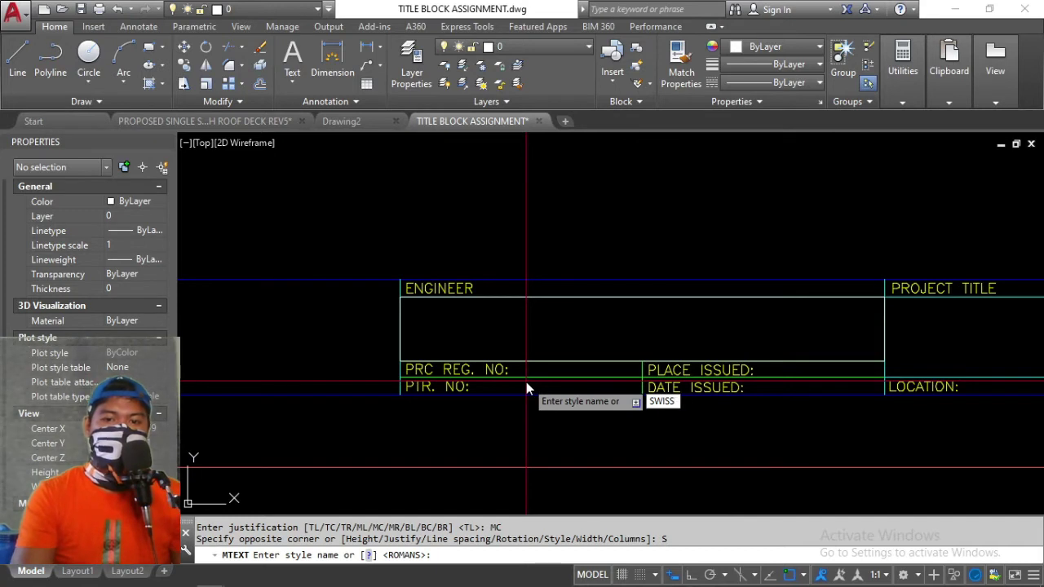
key("Return")
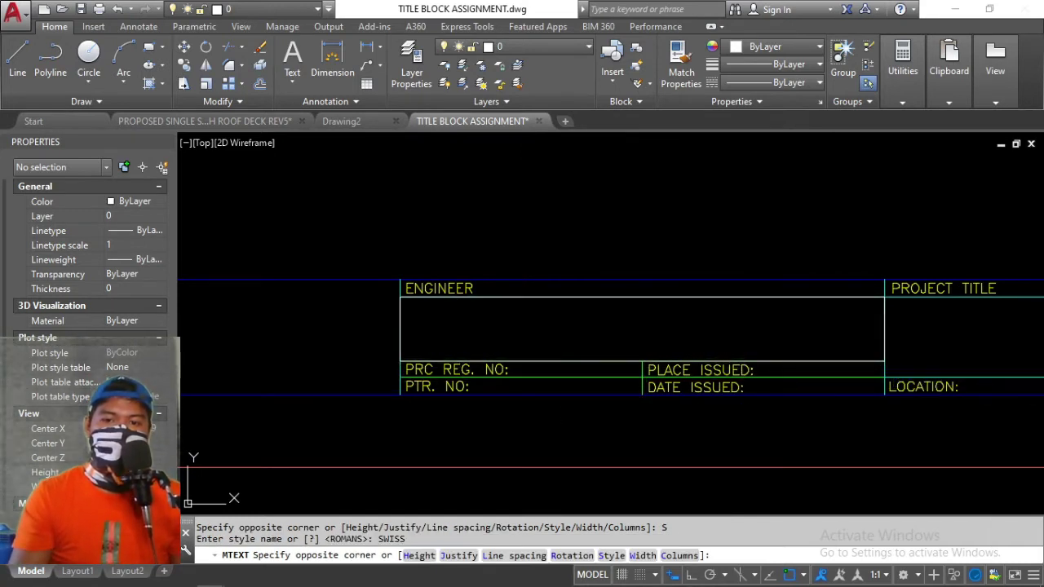
Span the box and enter the engineer's name with the ENGR. prefix as centred text
left_click(885, 360)
type("E")
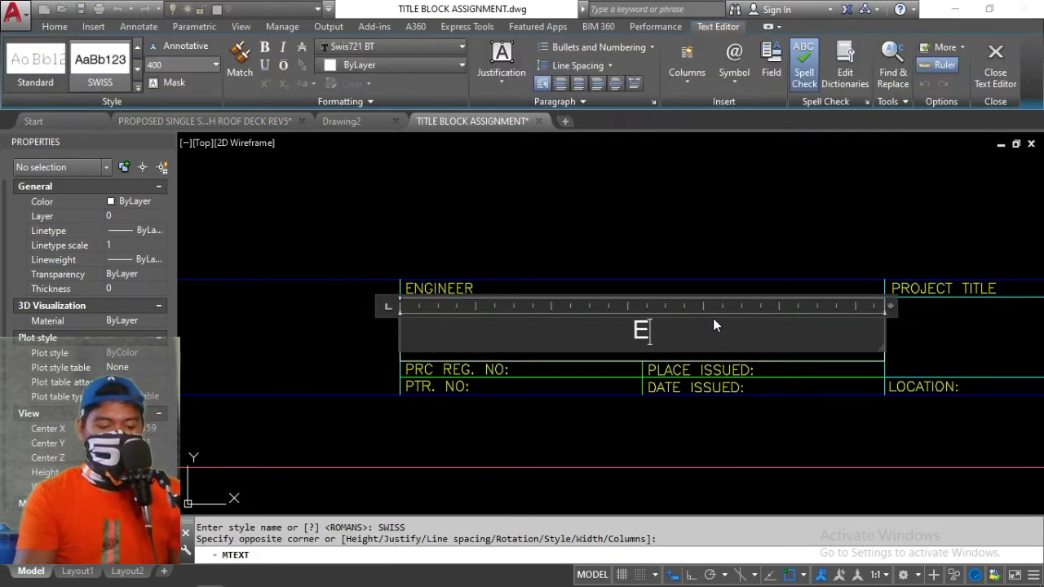
type("NGR. TIM")
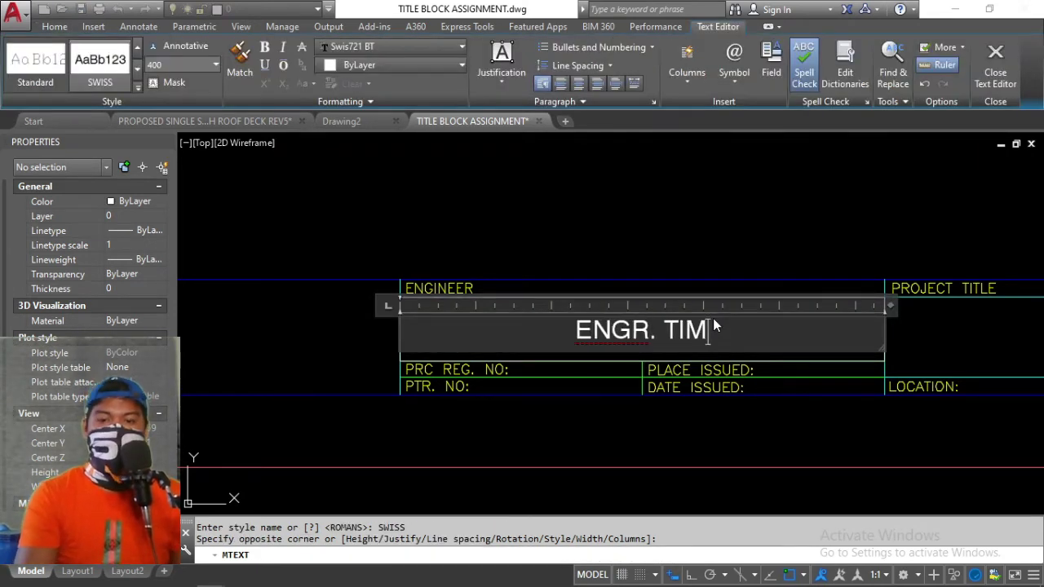
type("SHU TUTORIALS")
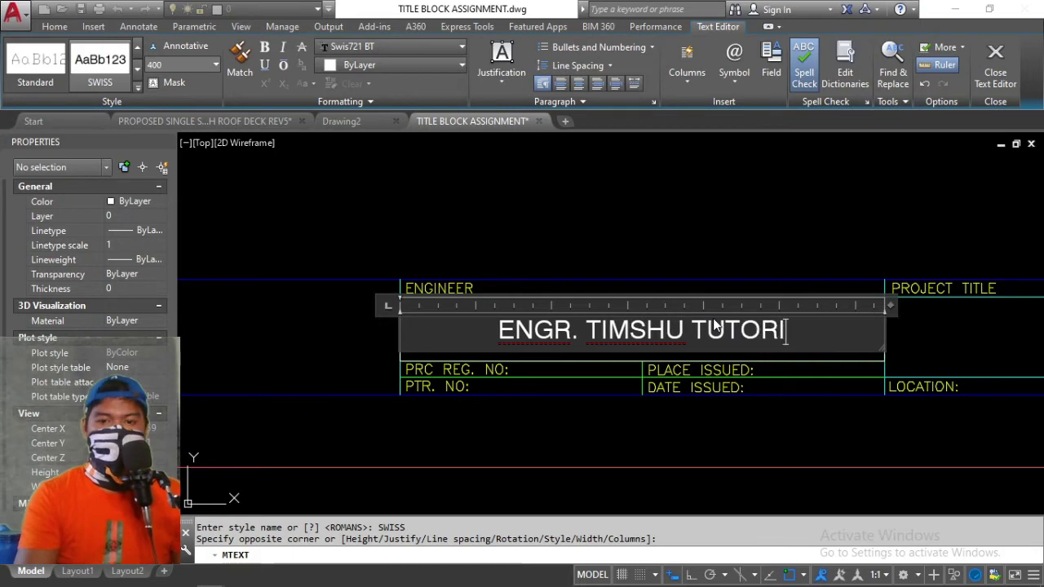
left_click(637, 214)
scroll(450, 303, "down", 4)
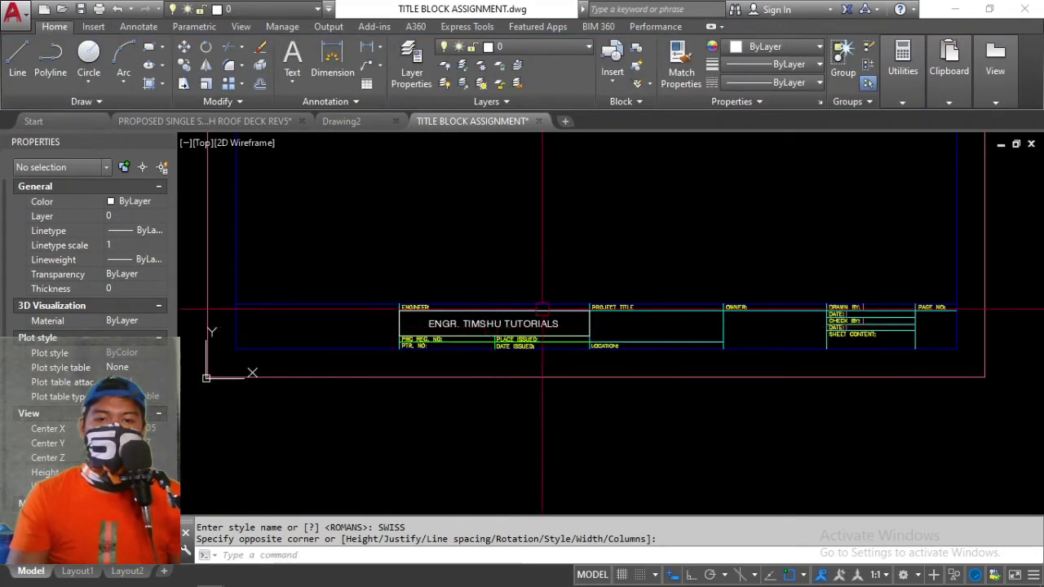
scroll(452, 306, "up", 3)
key("Escape")
Erase the centred SWISS engineer's name MText from the ENGINEER cell
type("e")
key("Return")
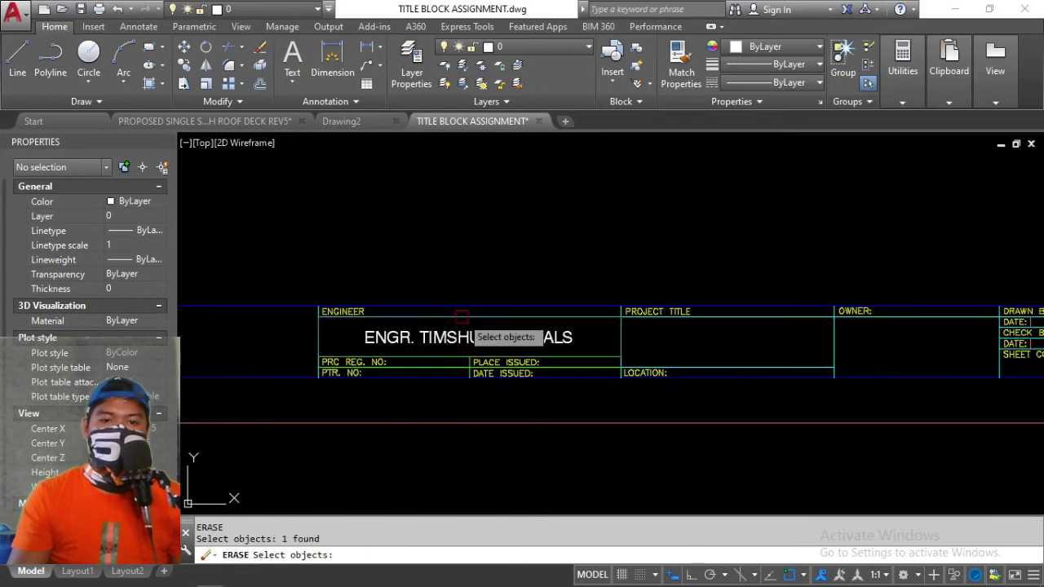
left_click(466, 338)
scroll(490, 326, "up", 4)
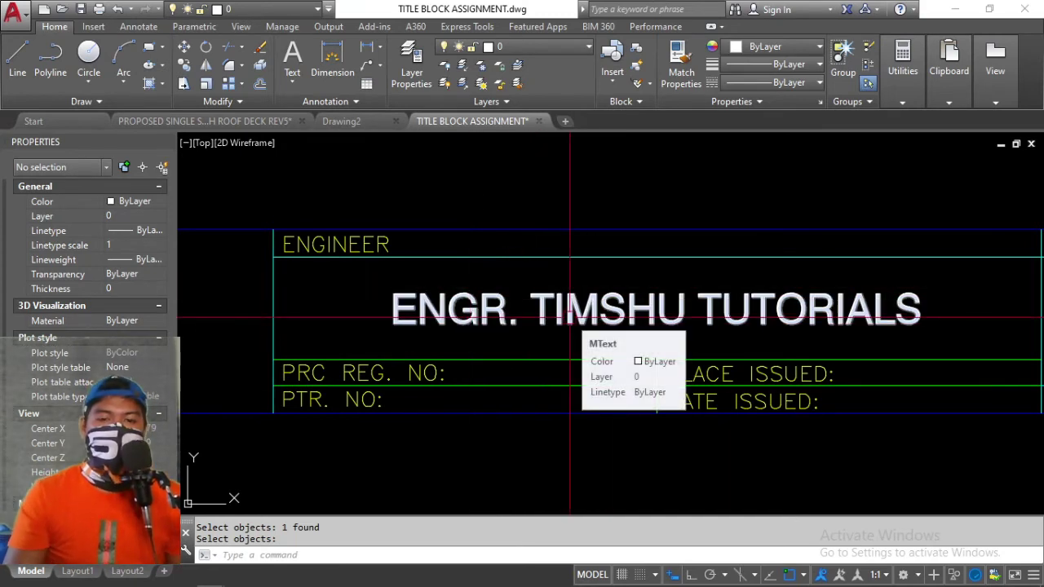
key("Escape")
key("Escape")
type("e")
key("Return")
left_click(575, 314)
key("Return")
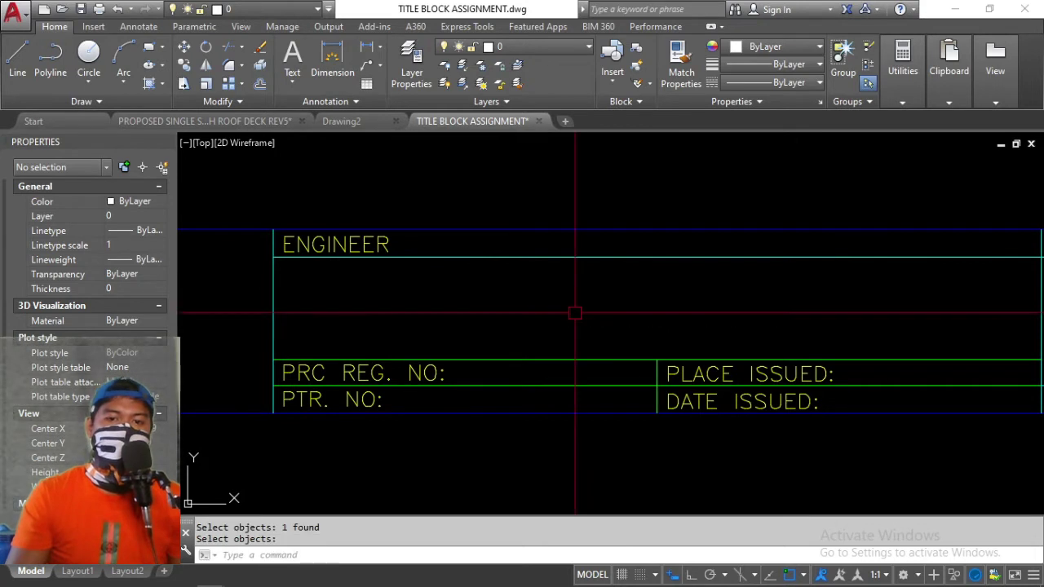
key("Escape")
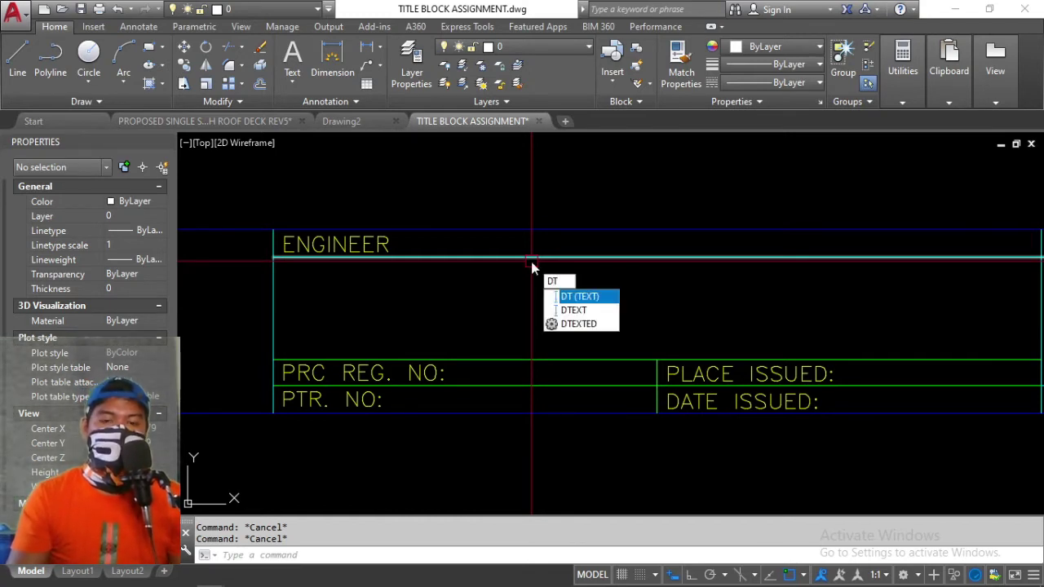
Start single-line text (DT) in SWISS style with middle-center justification
key("Return")
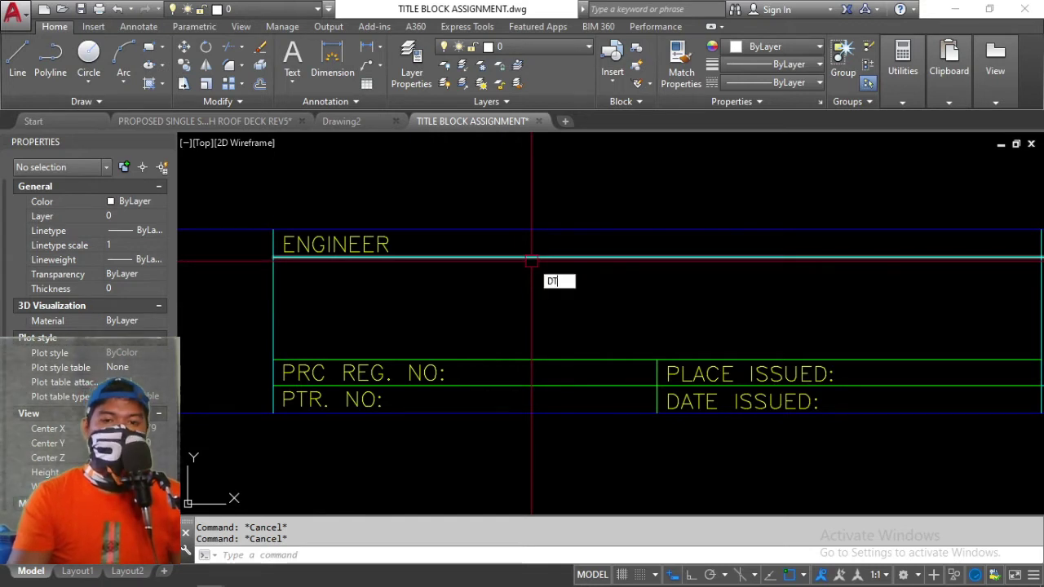
type("DT")
key("Return")
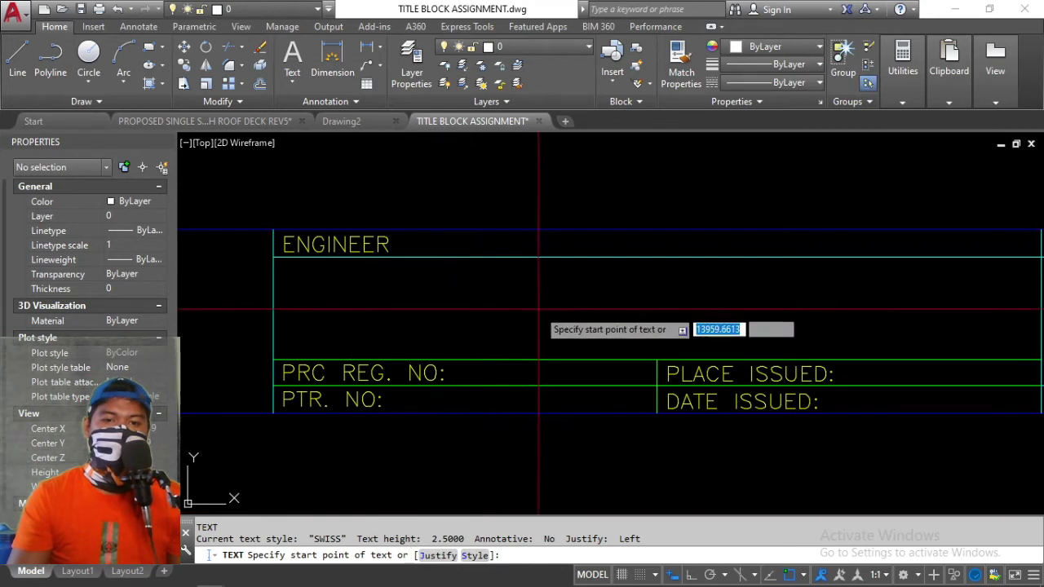
type("S")
key("Return")
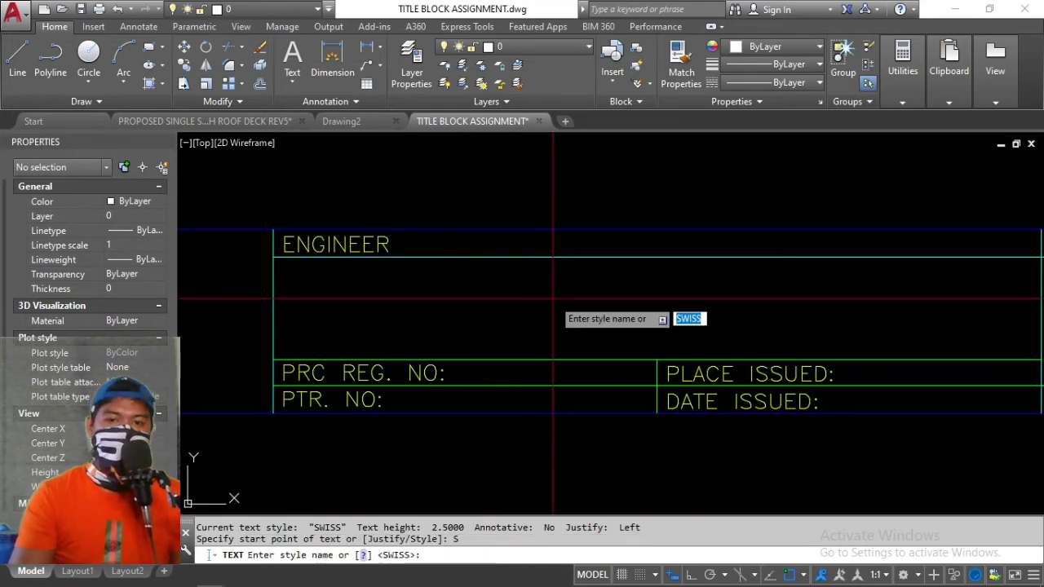
type("SWISS")
key("Return")
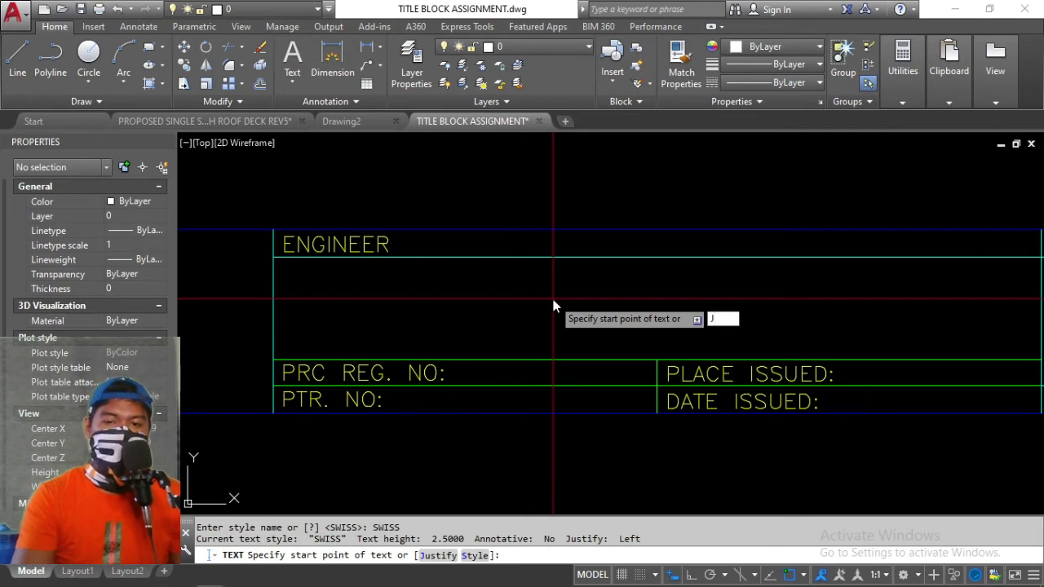
type("J")
key("Return")
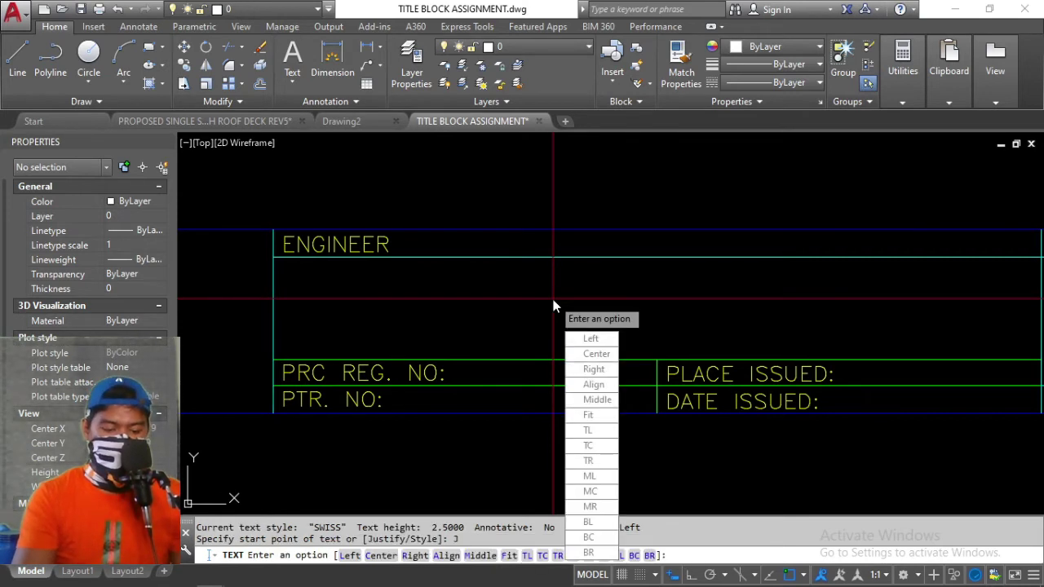
type("MC")
key("Return")
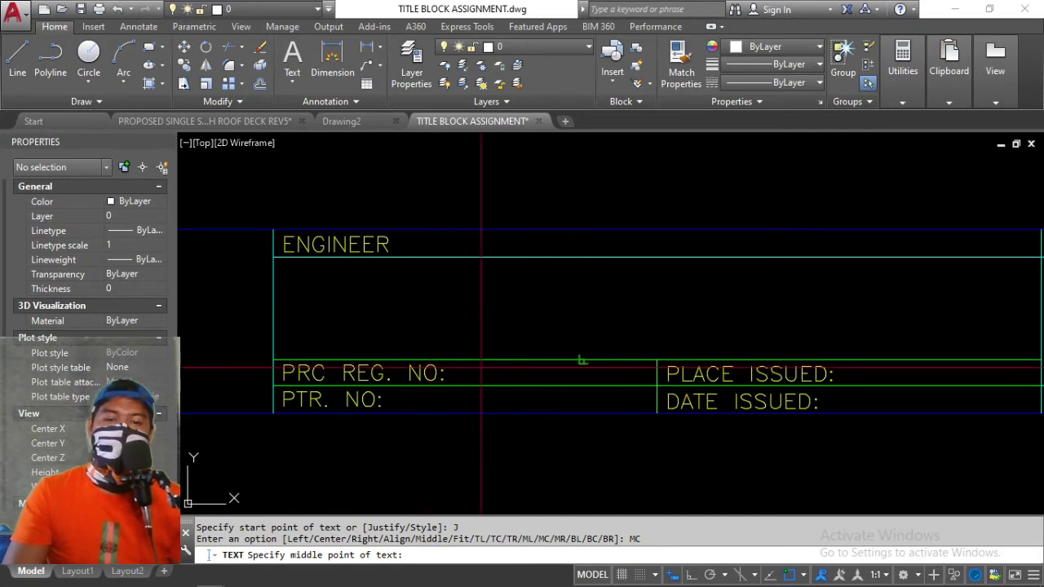
Place the ENGR-prefixed engineer's name midway across the ENGINEER box, height 400, rotation 0
scroll(481, 368, "down", 5)
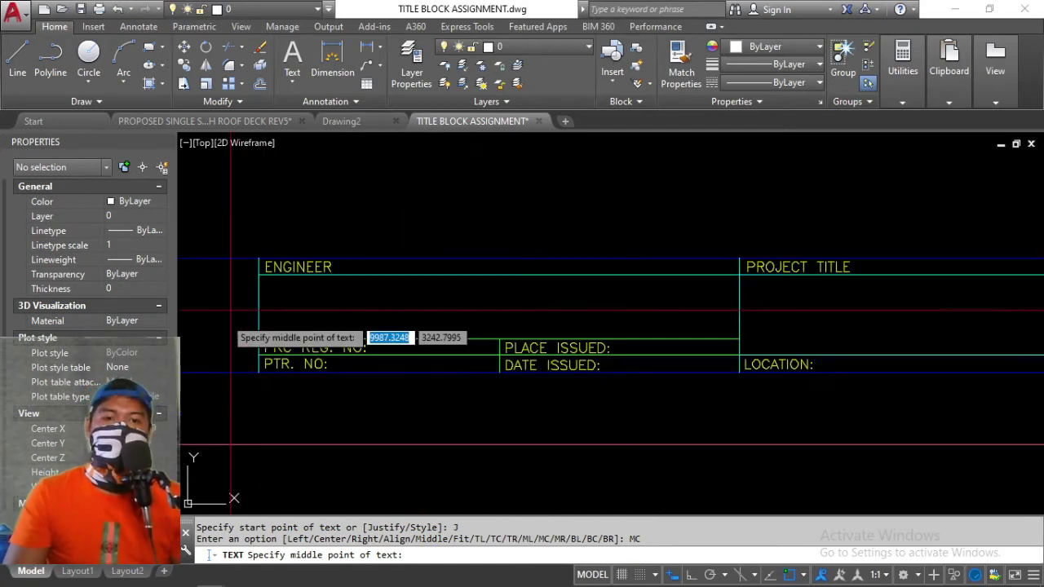
scroll(297, 296, "up", 2)
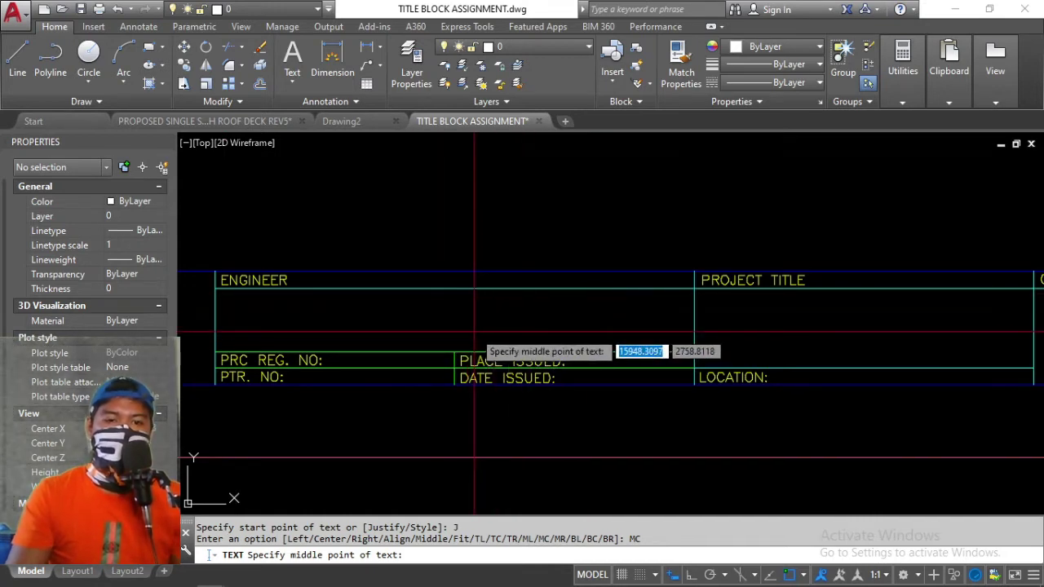
type("MTP")
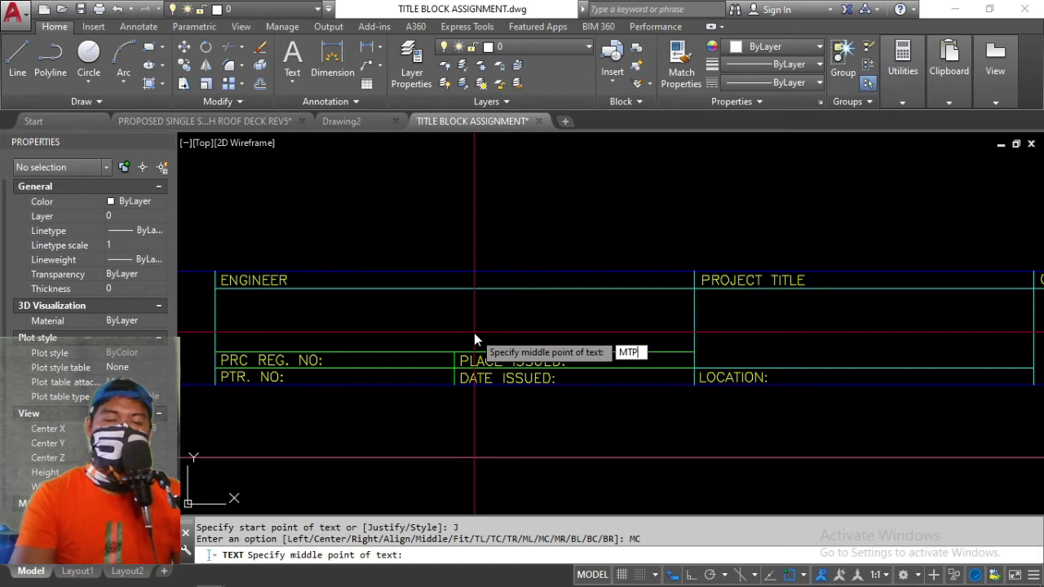
key("Return")
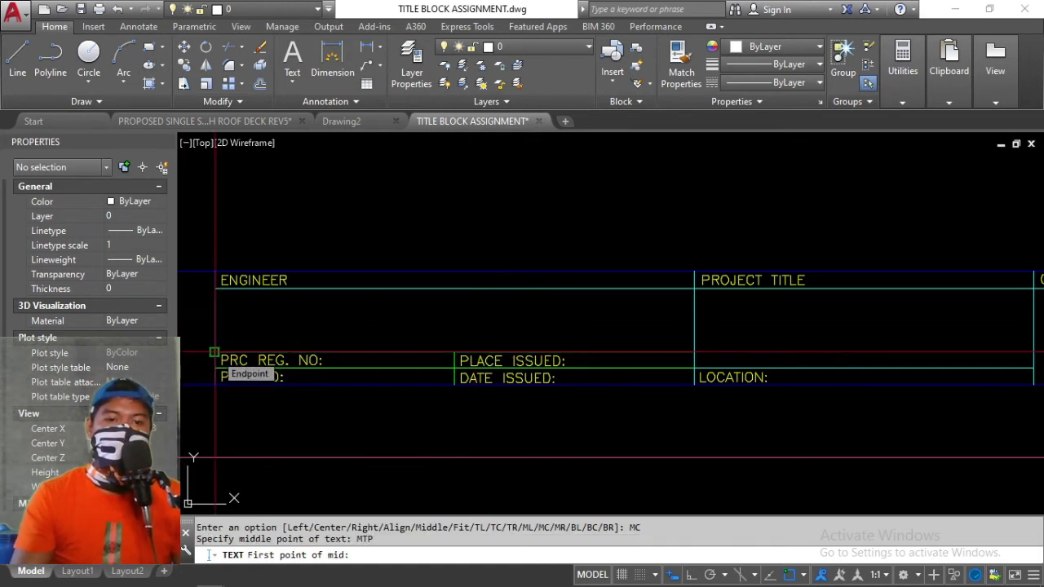
left_click(214, 353)
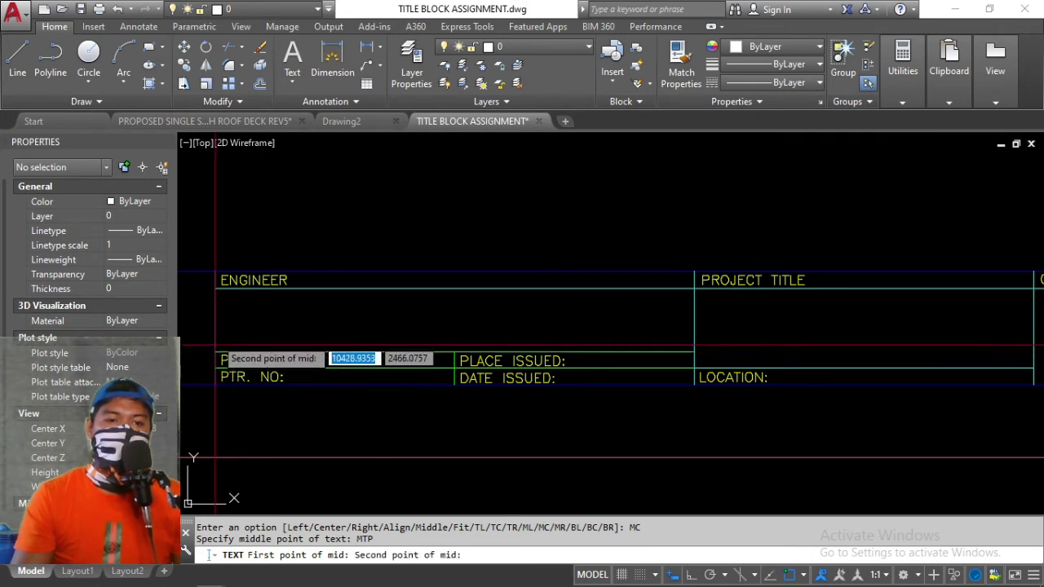
left_click(694, 288)
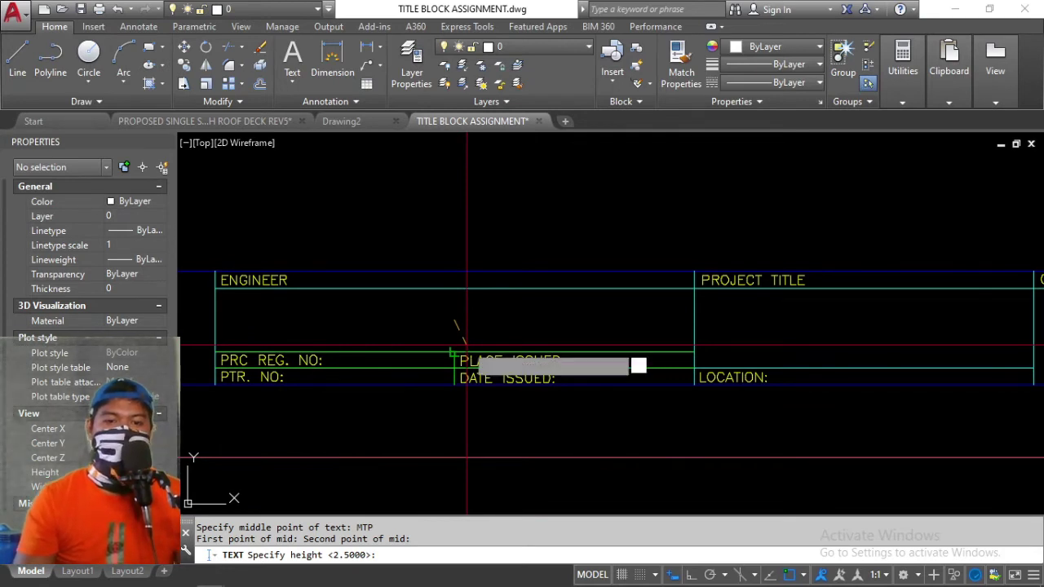
type("400")
key("Return")
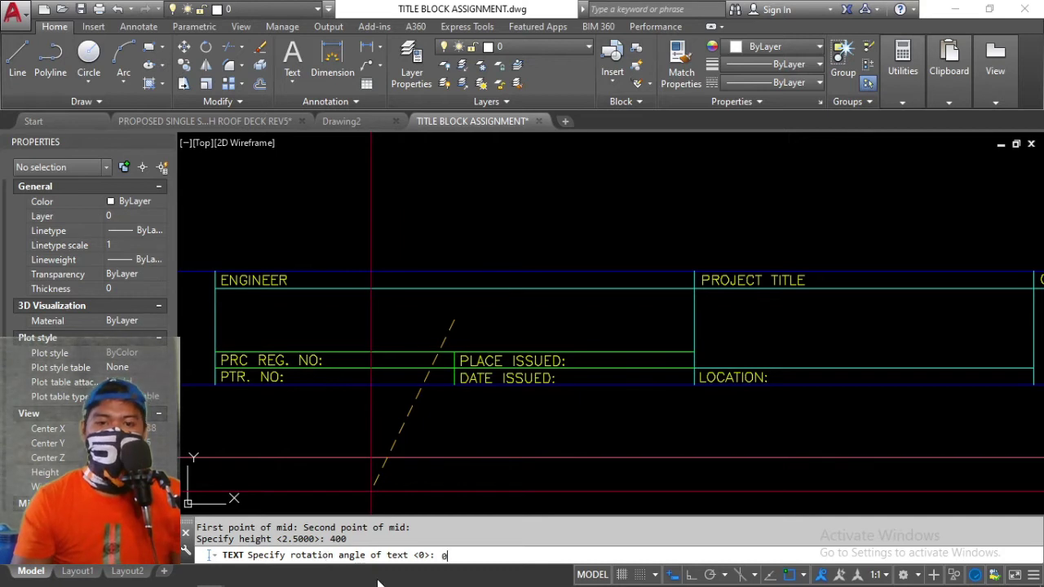
type("0")
key("Return")
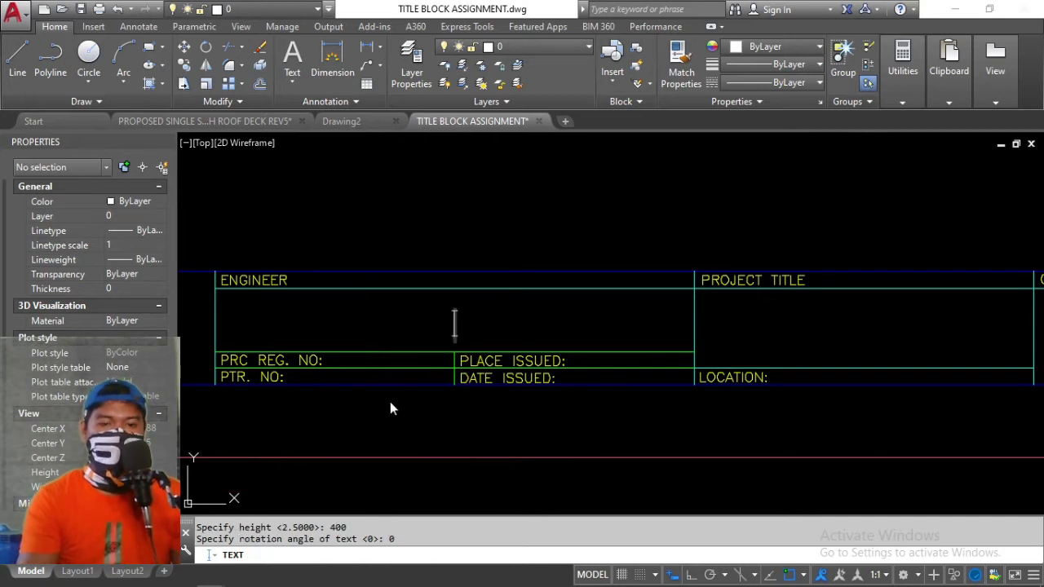
type("ENGR TI")
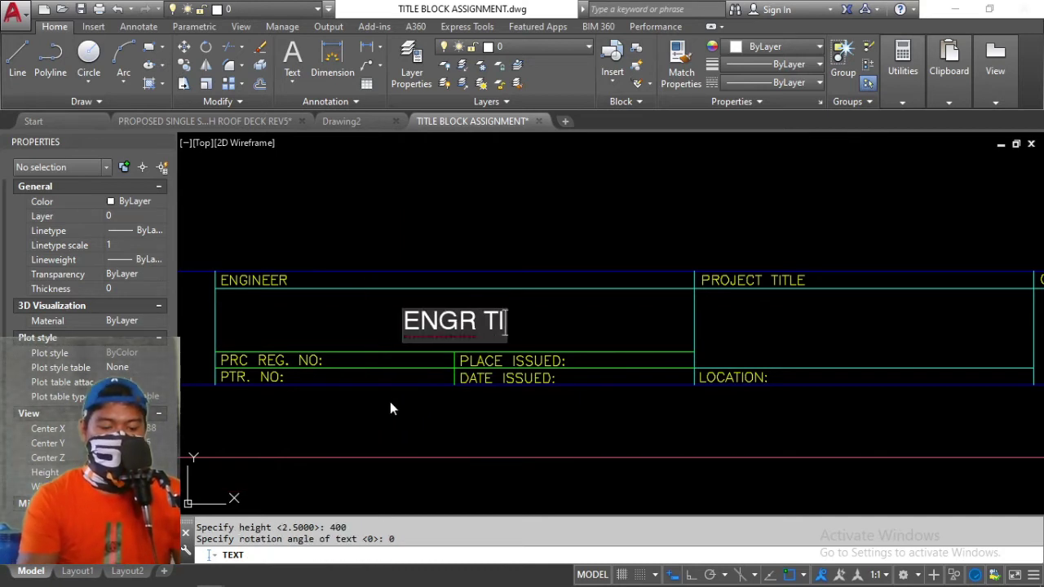
type("MSHU TUTORIA")
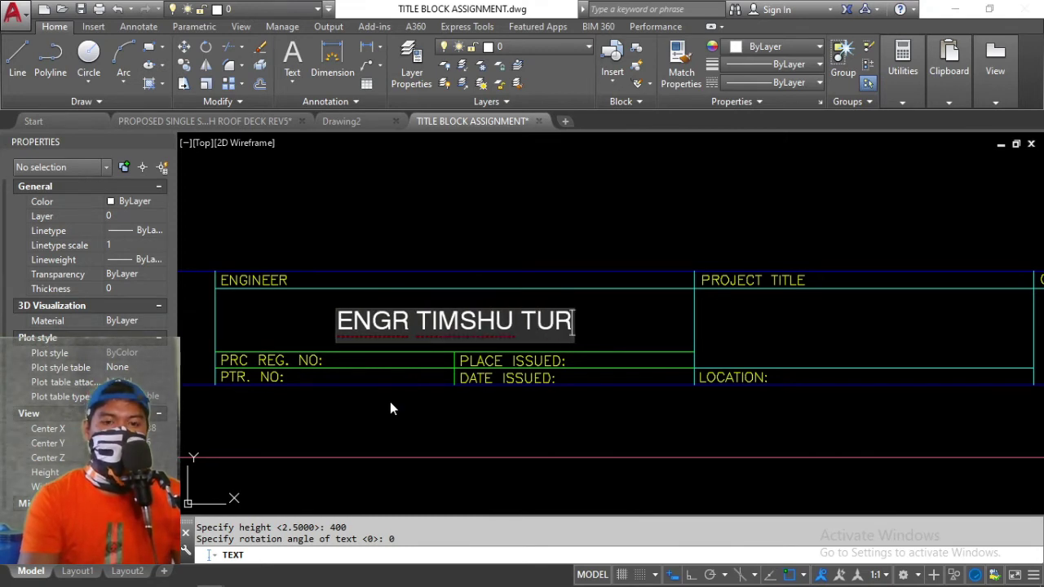
type("LS")
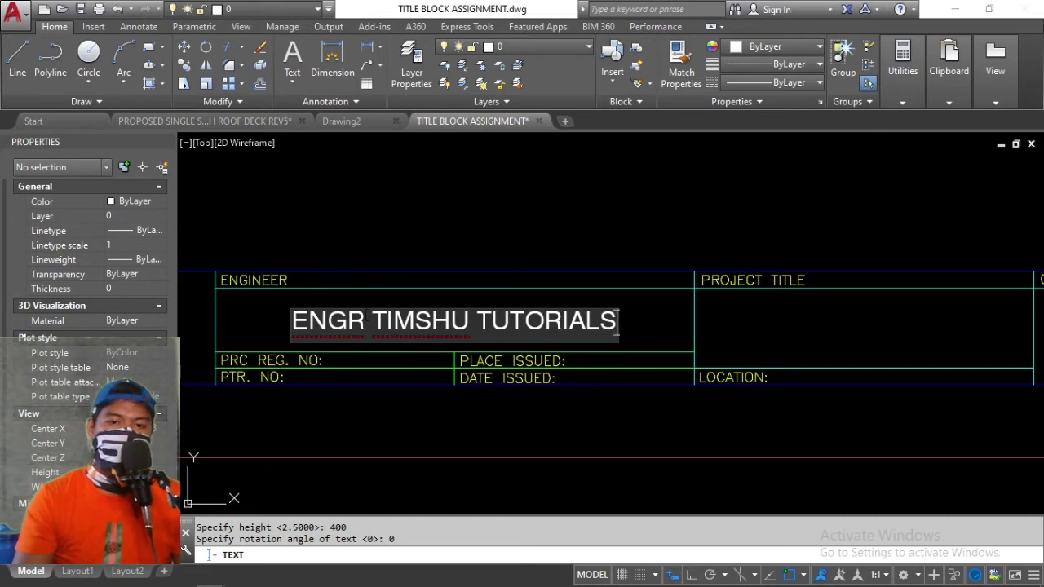
key("Return")
key("Return")
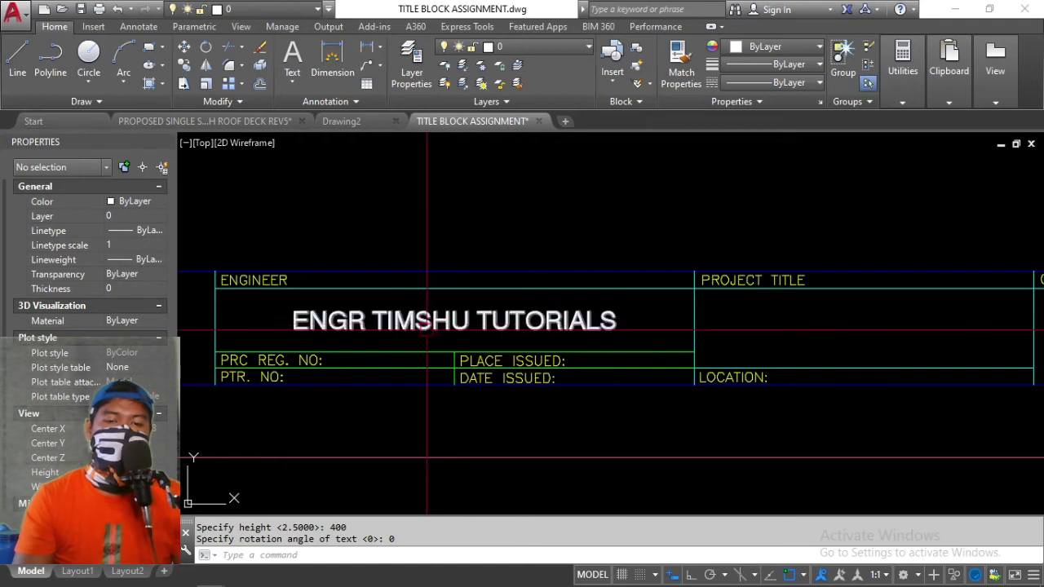
Draw a vertical line from the top border's midpoint down to the title block, then start MTEXT
scroll(379, 371, "down", 1)
scroll(368, 377, "down", 1)
scroll(360, 379, "up", 1)
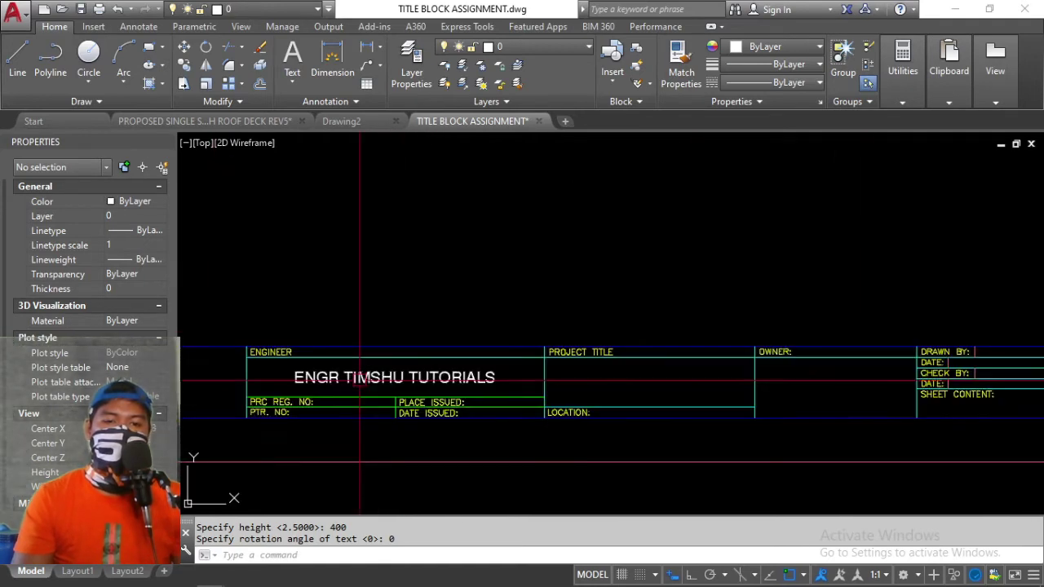
scroll(360, 379, "down", 3)
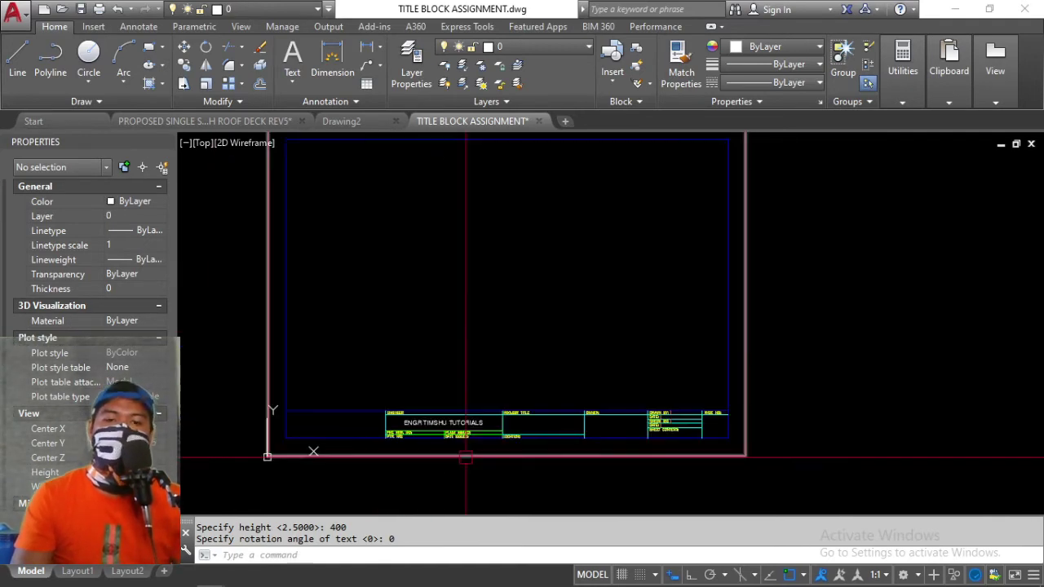
scroll(413, 408, "up", 2)
scroll(427, 408, "down", 2)
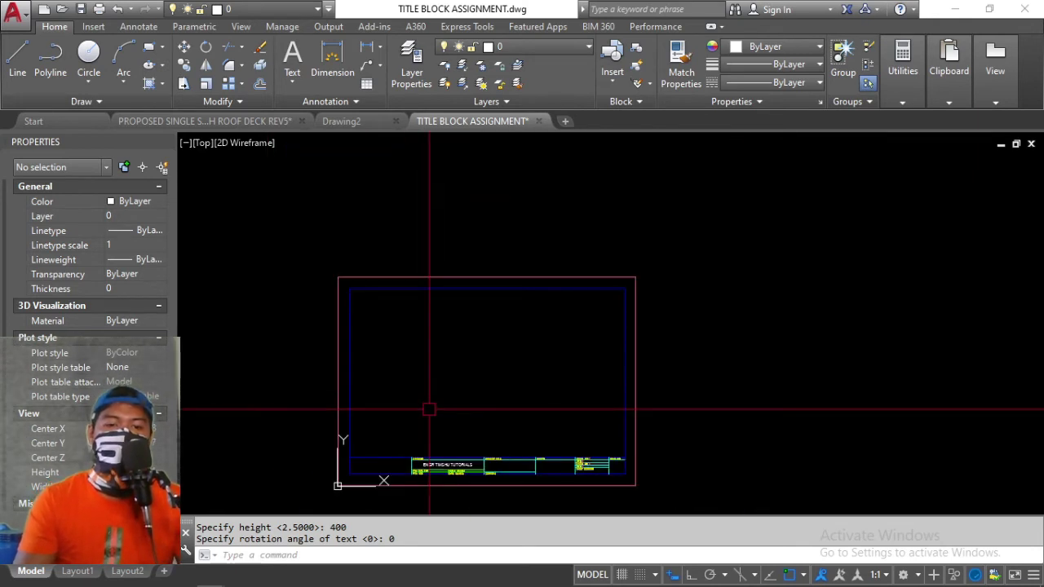
scroll(439, 477, "up", 4)
scroll(439, 475, "down", 3)
scroll(367, 297, "up", 3)
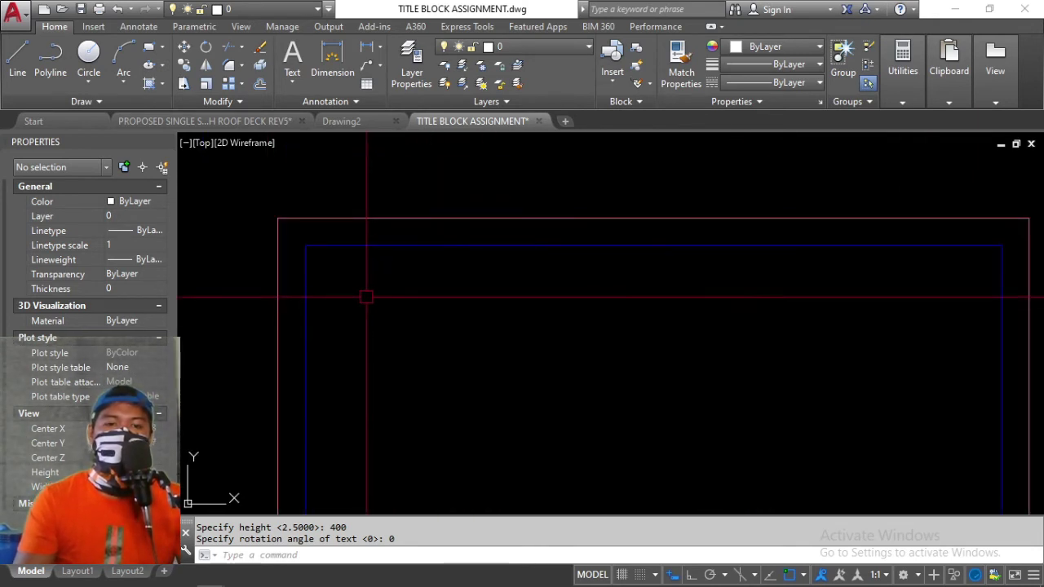
key("Escape")
key("Escape")
scroll(436, 263, "down", 3)
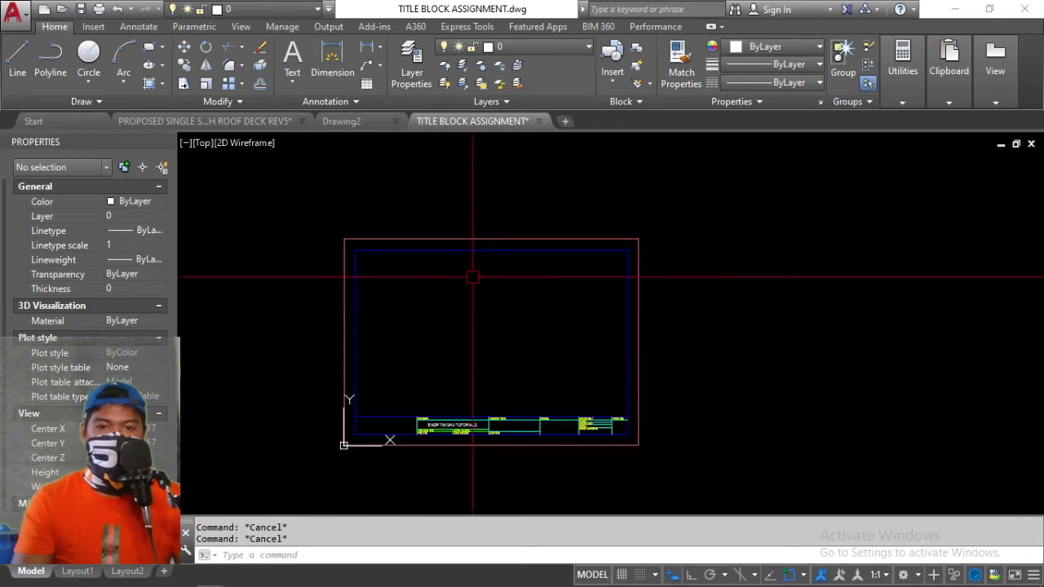
type("dd")
key("Return")
left_click(494, 250)
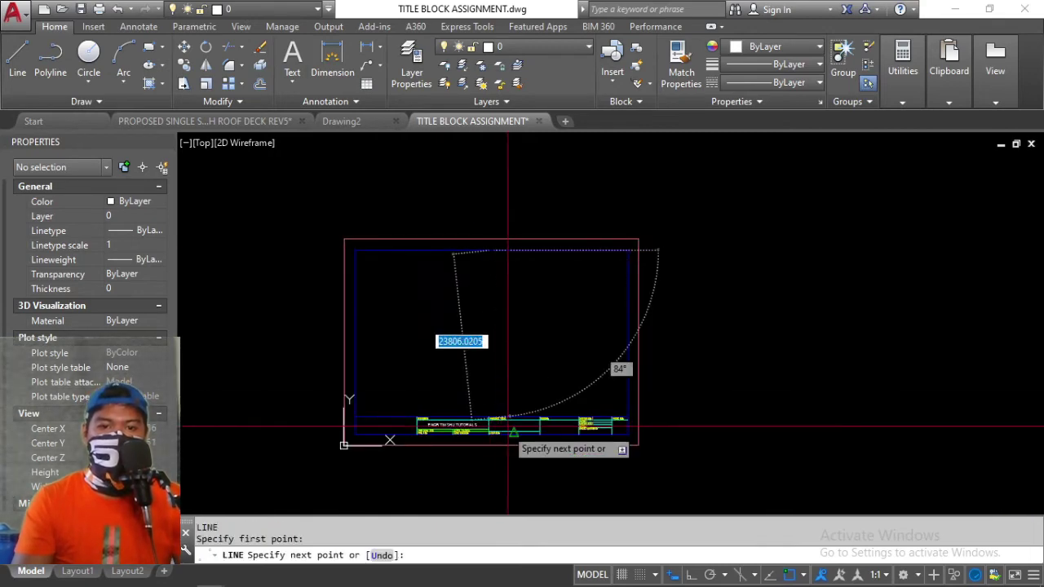
scroll(426, 414, "up", 4)
left_click(483, 390)
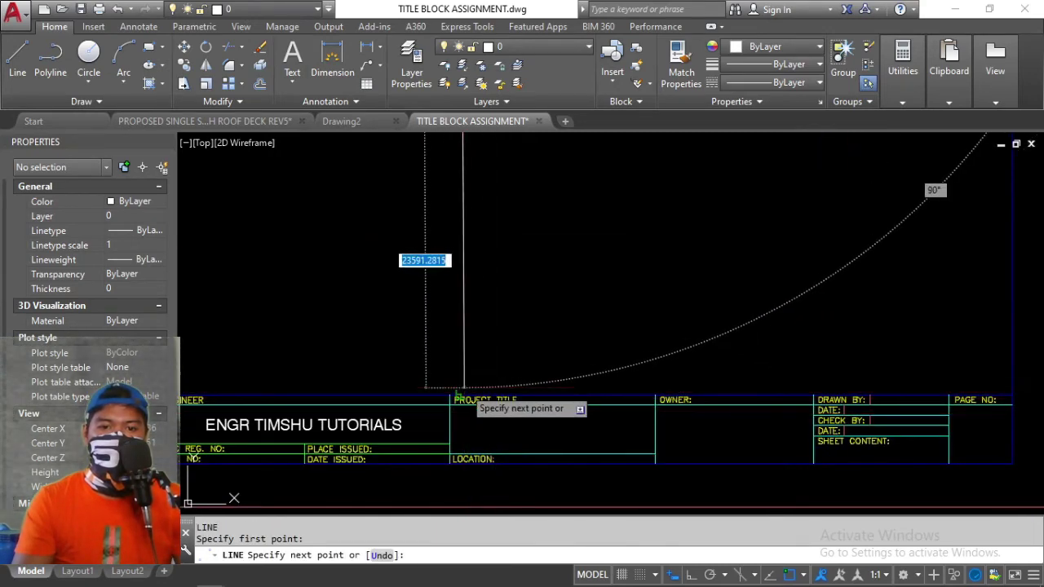
scroll(457, 384, "down", 5)
key("Escape")
key("Escape")
scroll(399, 291, "up", 2)
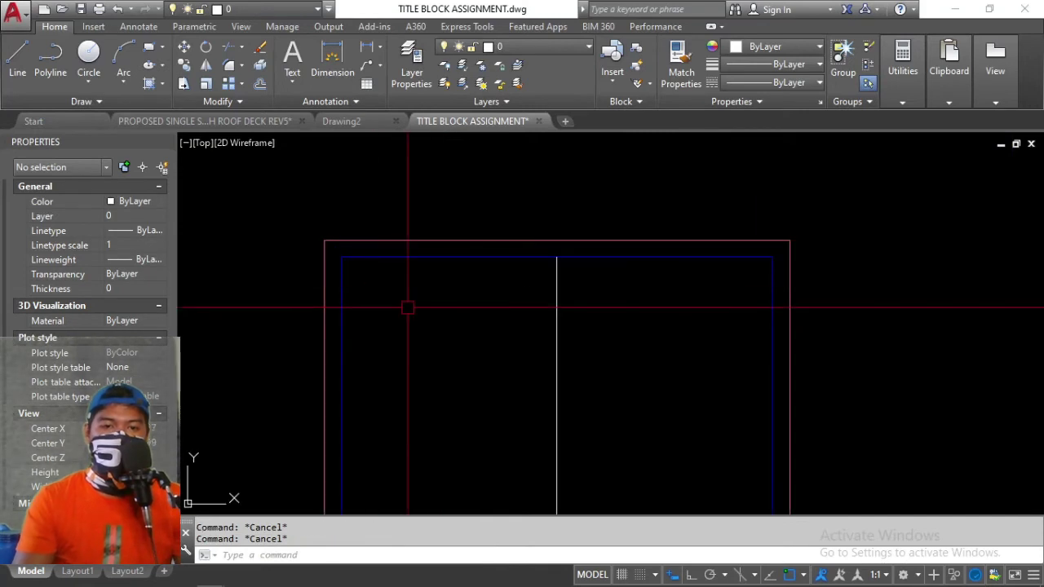
type("mt")
key("Return")
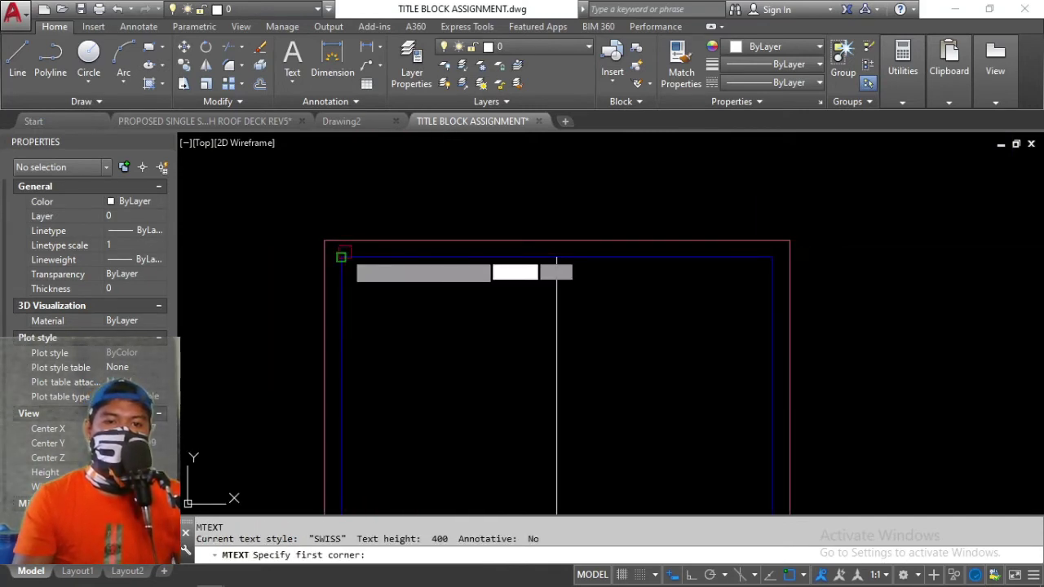
Pick the notes box's upper-left corner and set its text style to ROMANS
left_click(341, 257)
scroll(341, 257, "down", 2)
scroll(375, 302, "up", 2)
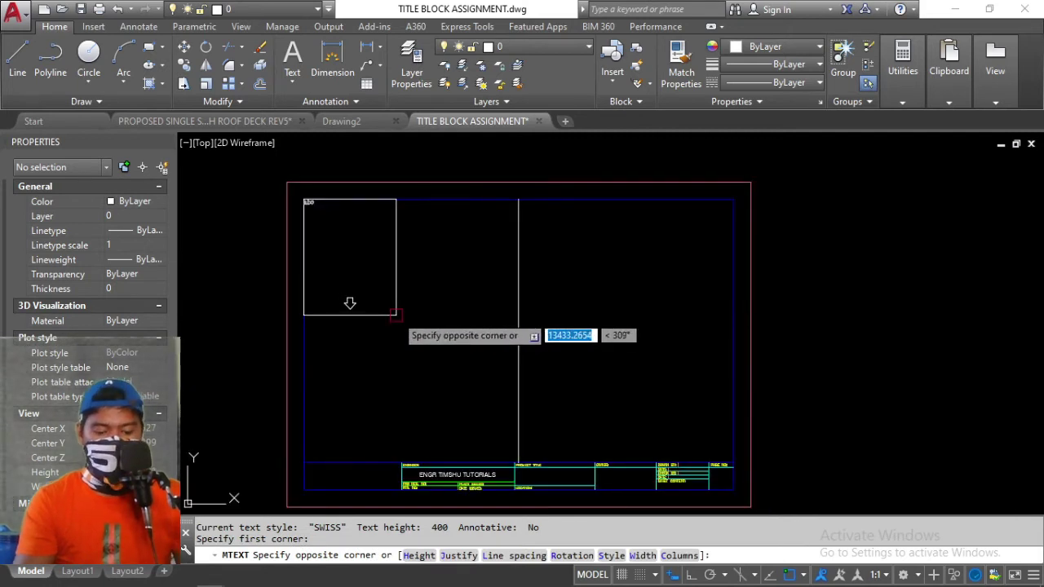
type("s")
key("Return")
type("ROM")
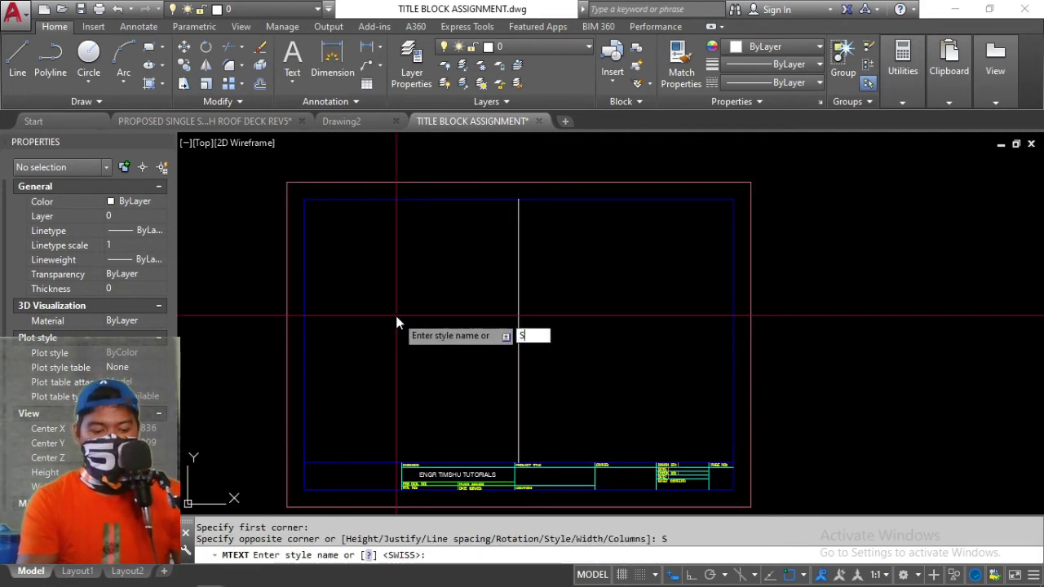
type("ANS")
key("Return")
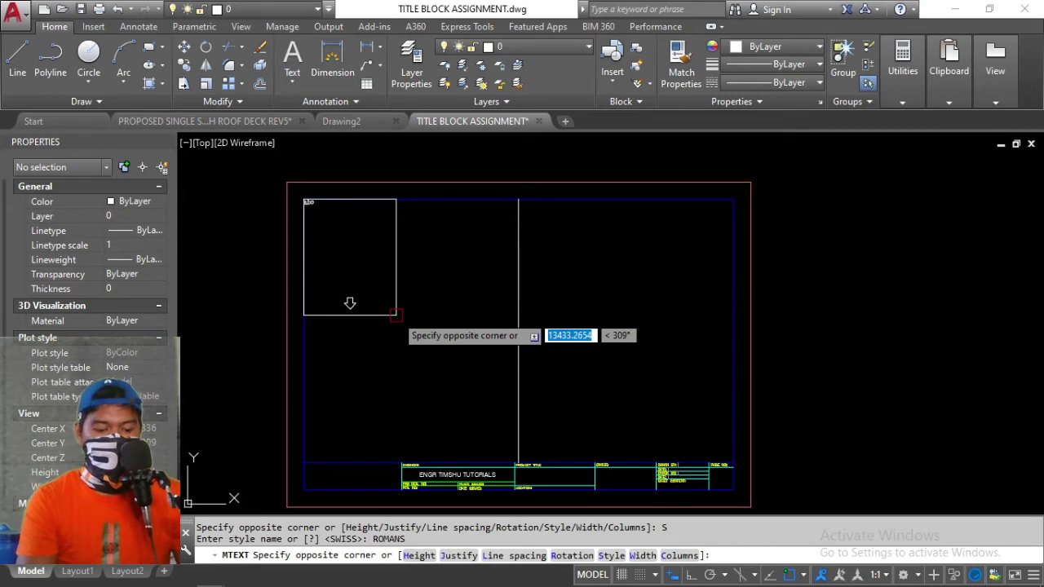
Set text height 200 and top-left justification, then cancel the unfinished text box
type("h")
key("Return")
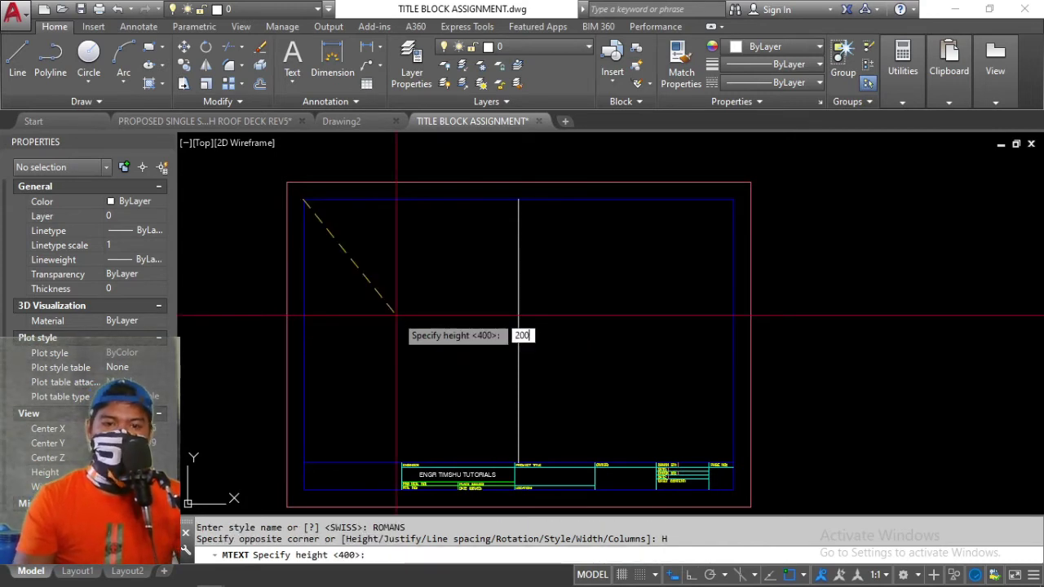
key("Return")
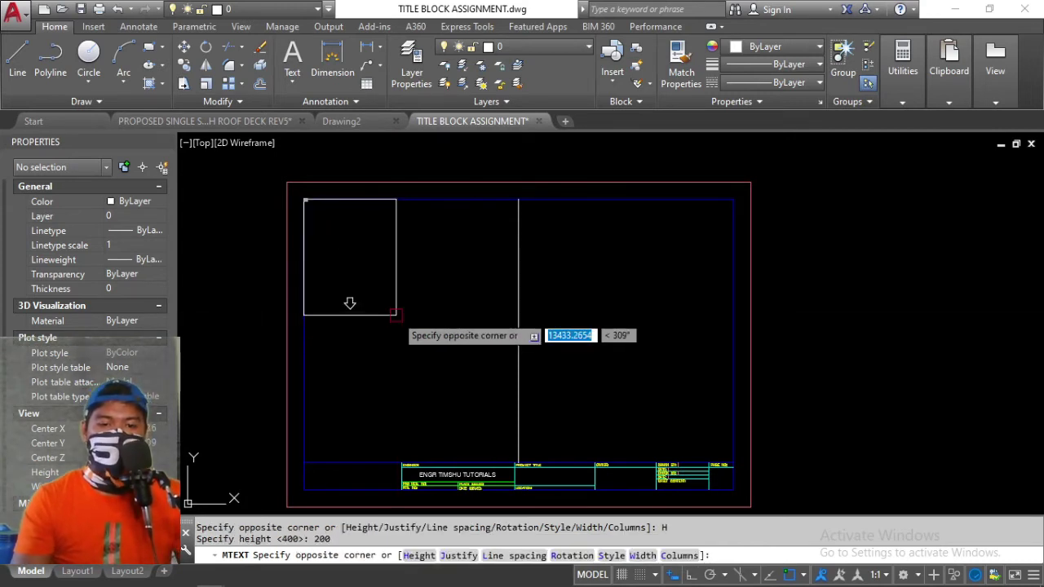
type("j")
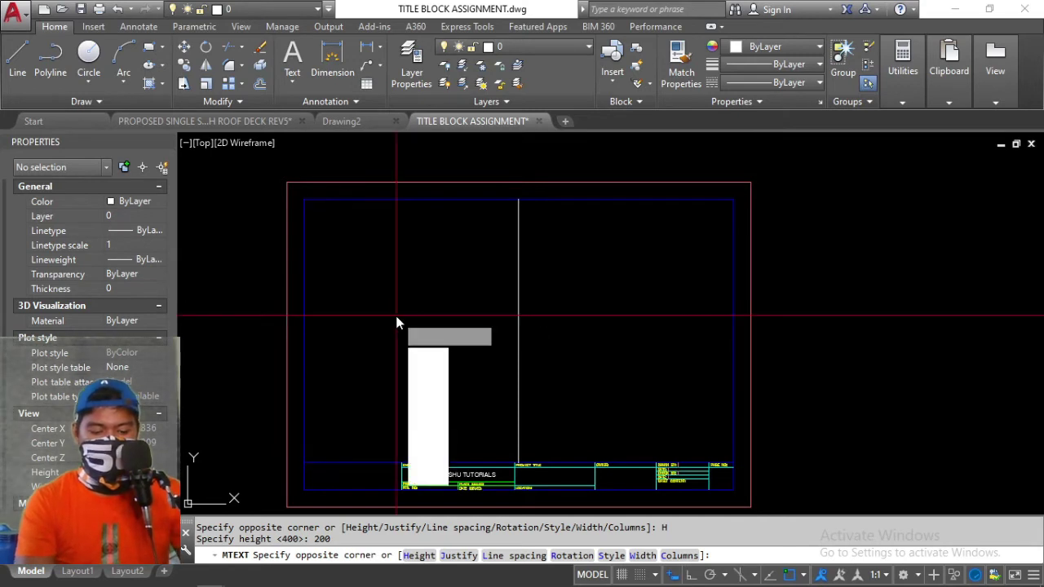
key("Return")
type("TL")
key("Return")
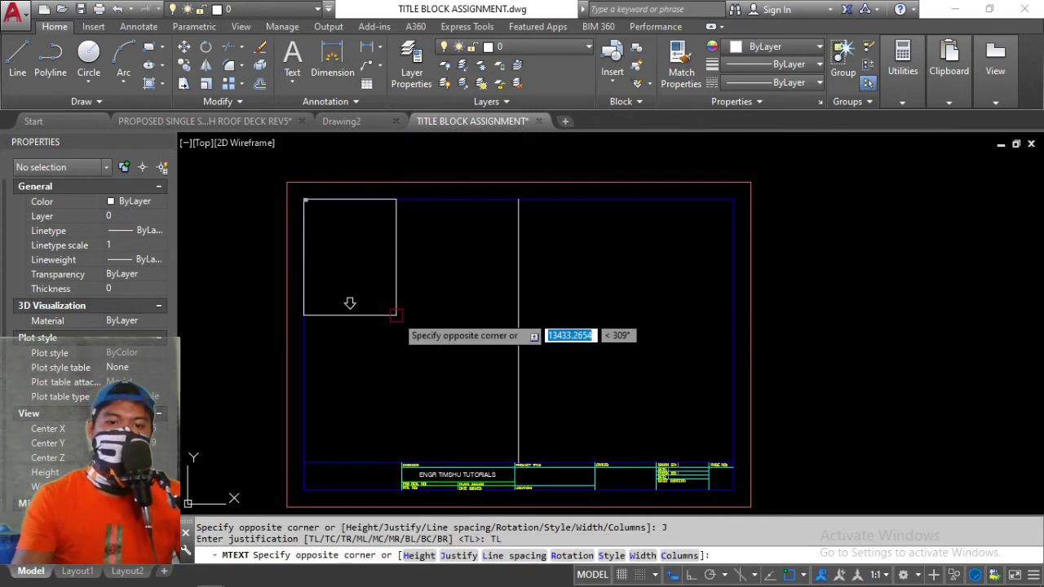
scroll(527, 457, "up", 5)
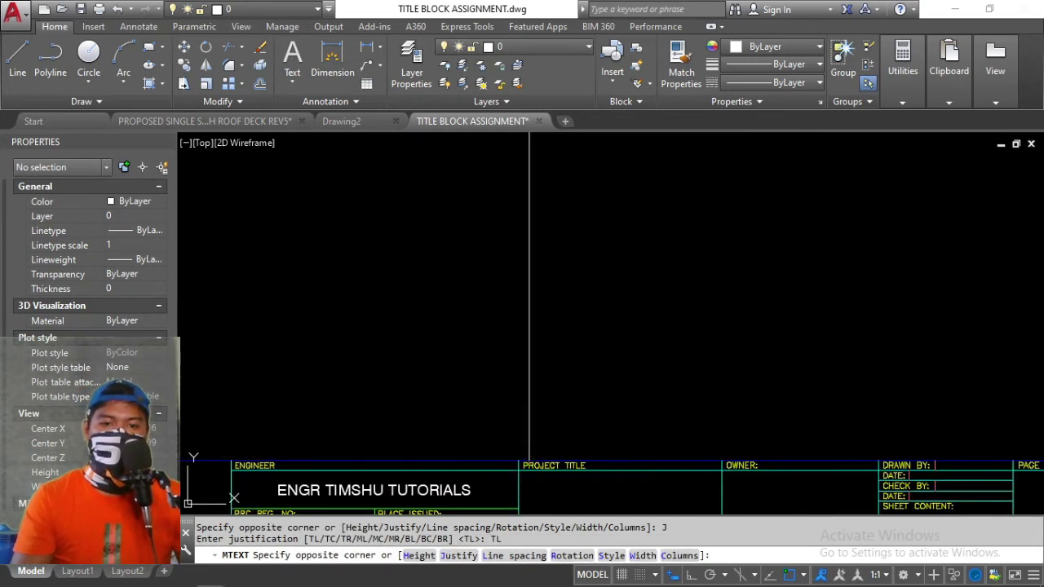
key("Escape")
scroll(612, 326, "down", 3)
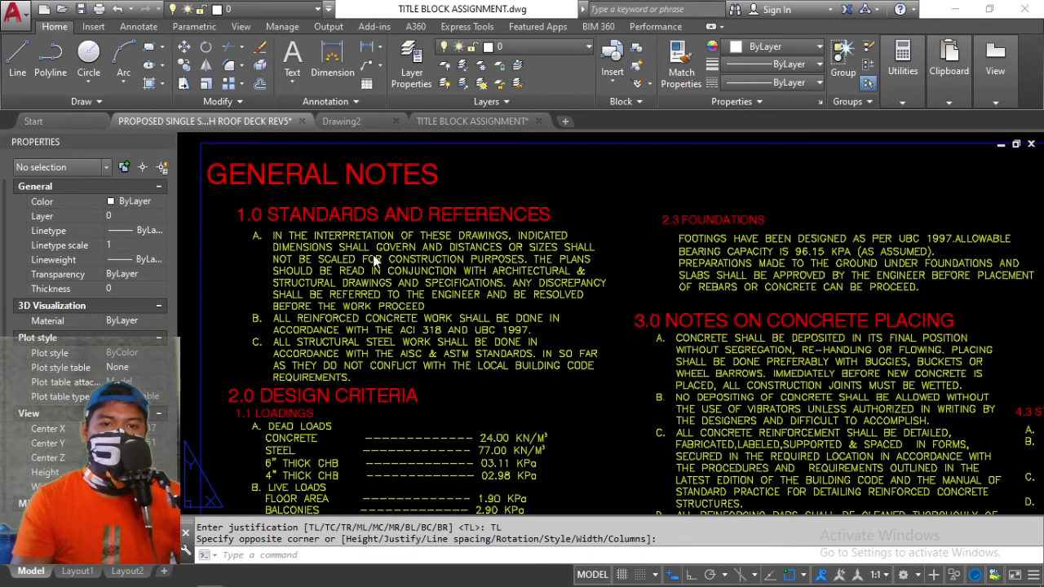
Select the 1.0 Standards and References notes, undo the accidental layout switch, and open them for editing
left_click(364, 244)
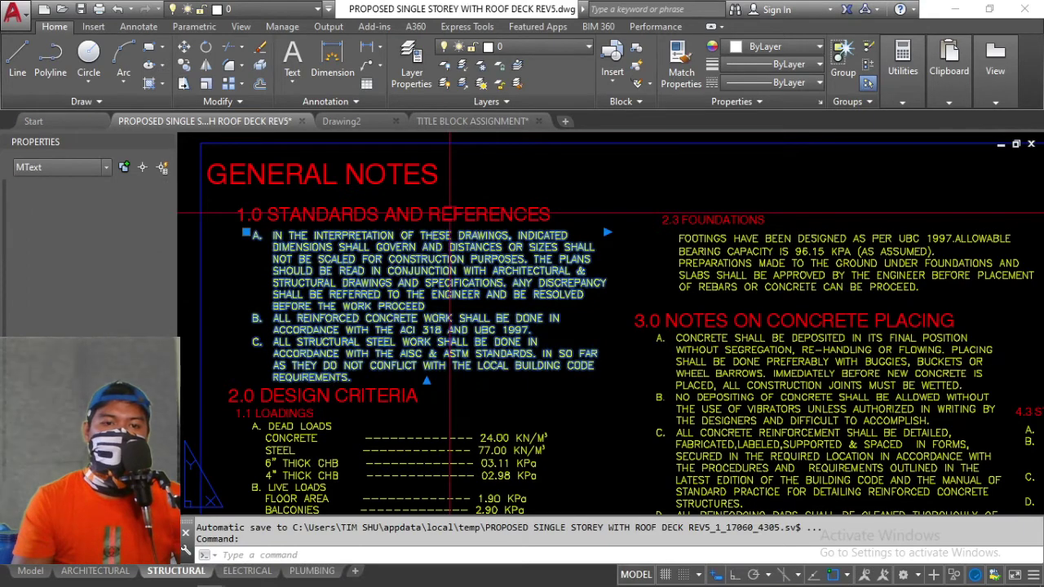
left_click(636, 574)
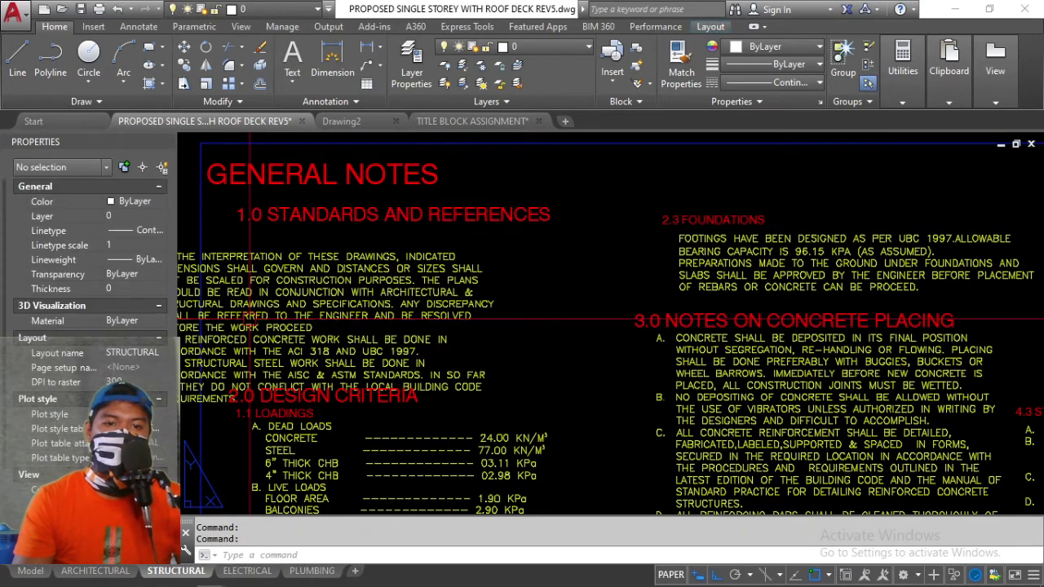
key("ctrl+z")
key("Escape")
left_click(397, 274)
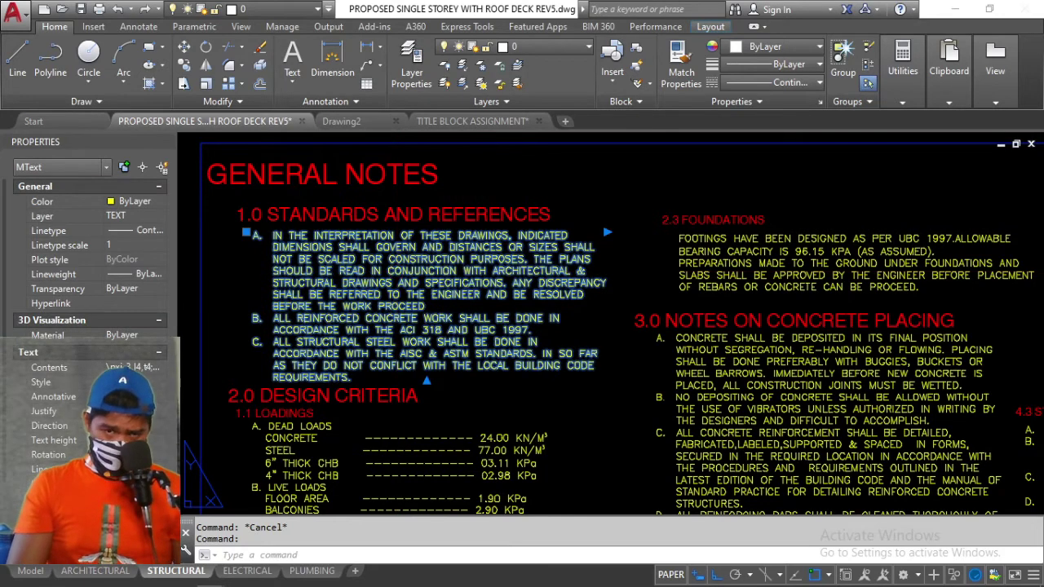
double_click(391, 267)
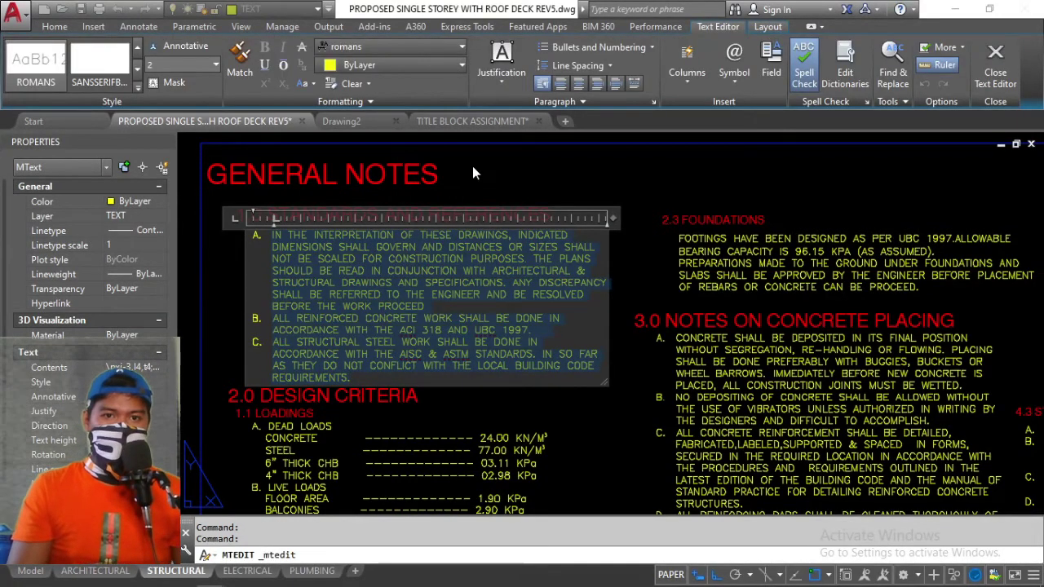
left_click(473, 166)
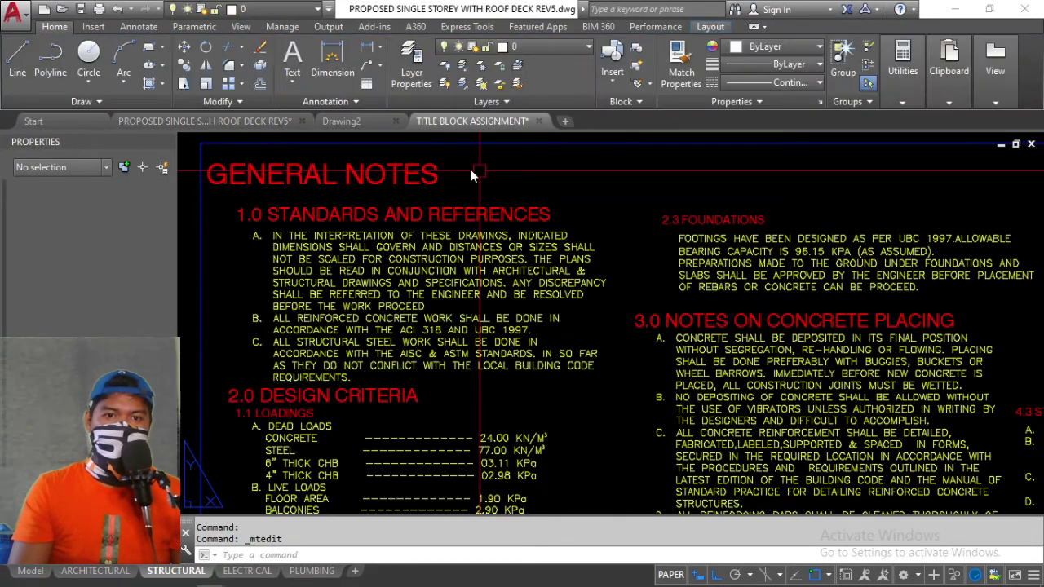
In Model space, start an MTEXT box at the upper-left with top-left justification and height 200
left_click(275, 342)
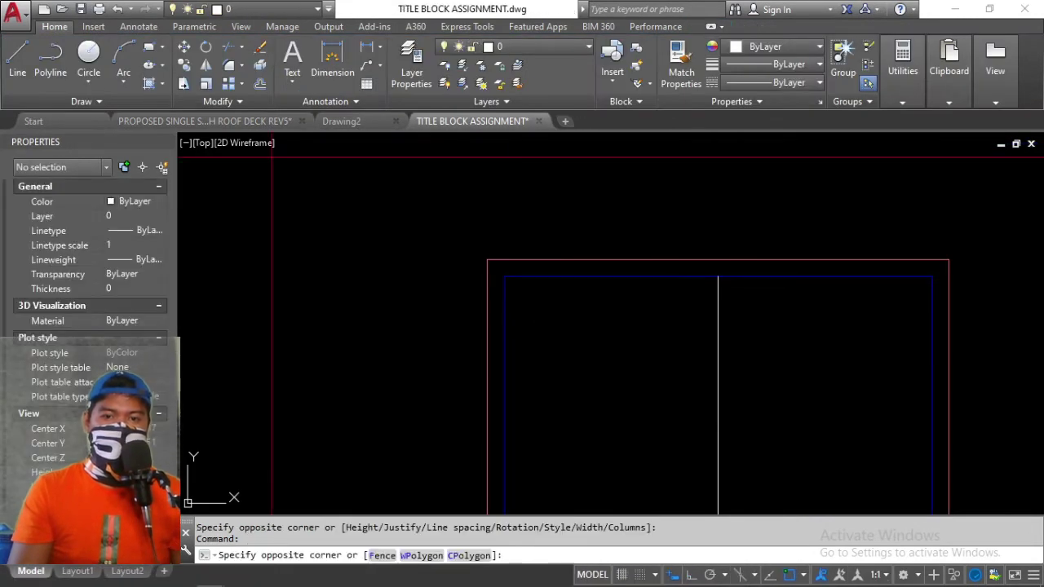
scroll(571, 352, "down", 3)
key("Escape")
key("Escape")
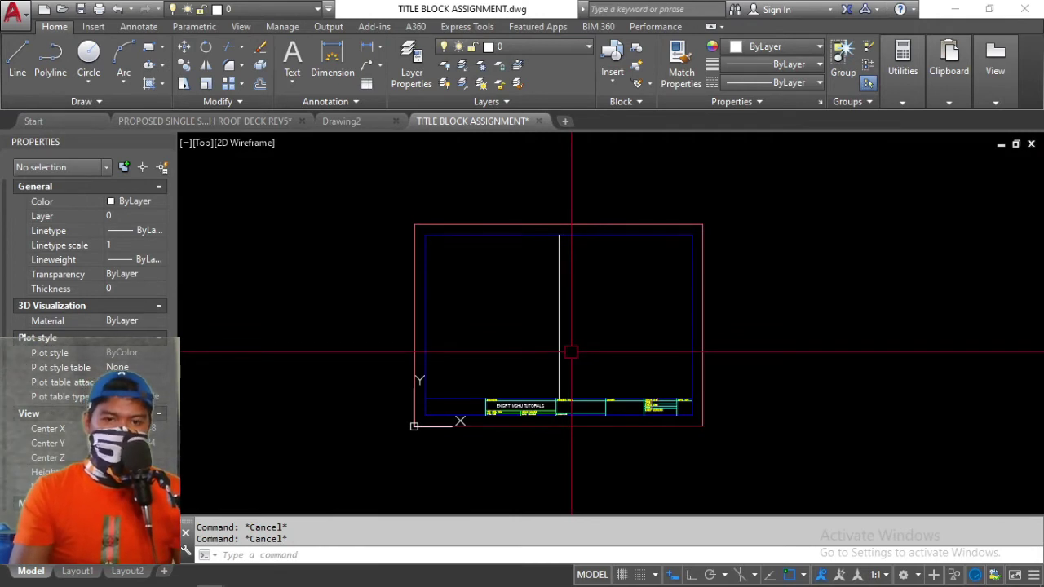
scroll(542, 336, "up", 2)
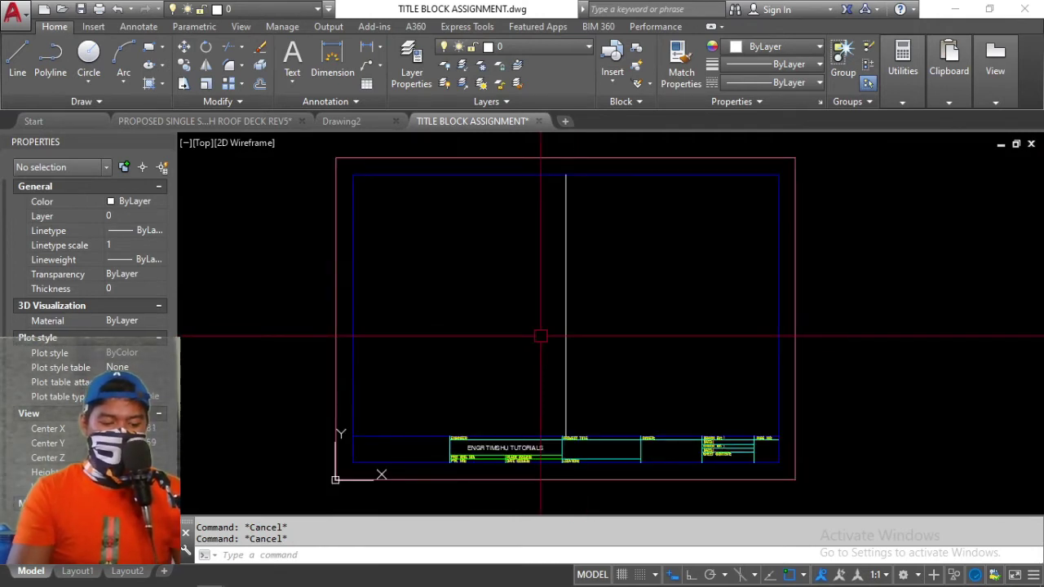
type("mt")
key("Return")
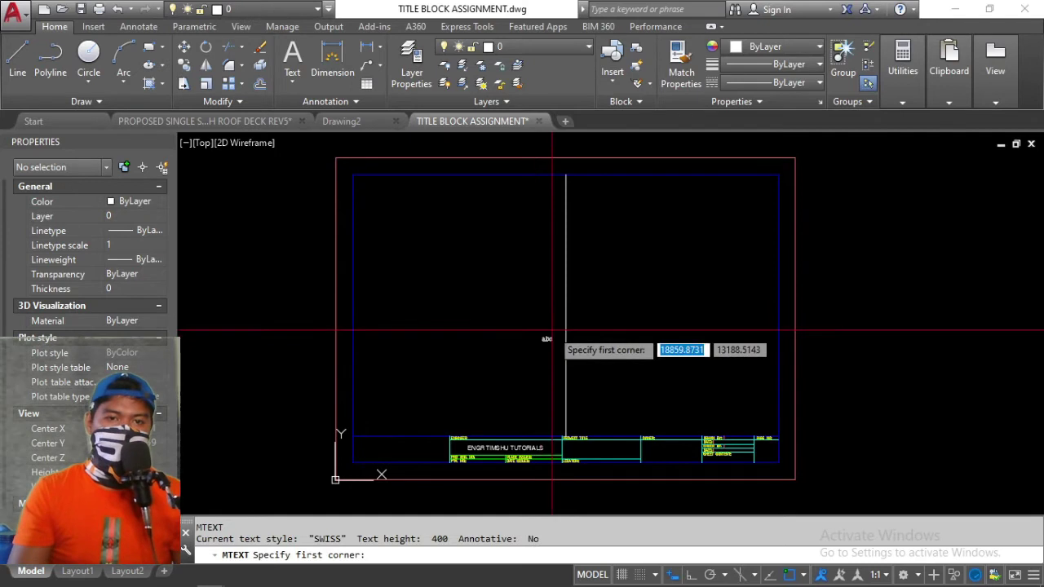
left_click(354, 174)
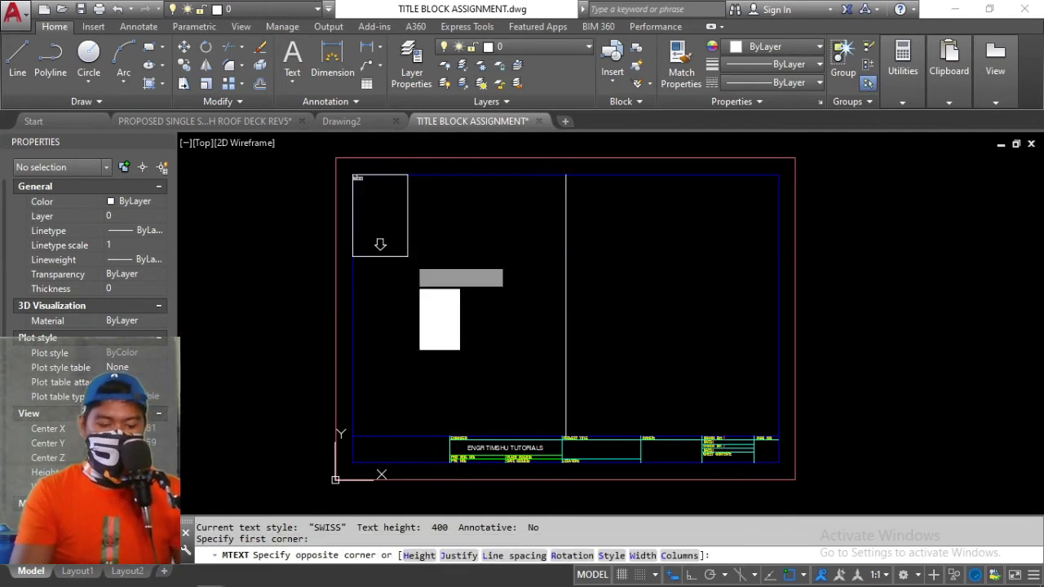
key("Return")
type("h")
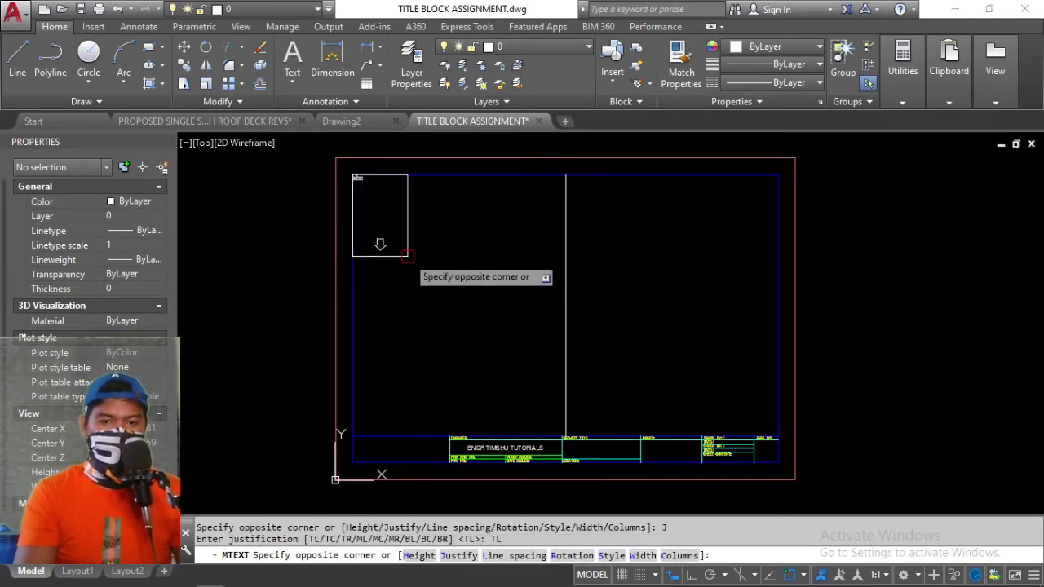
key("Return")
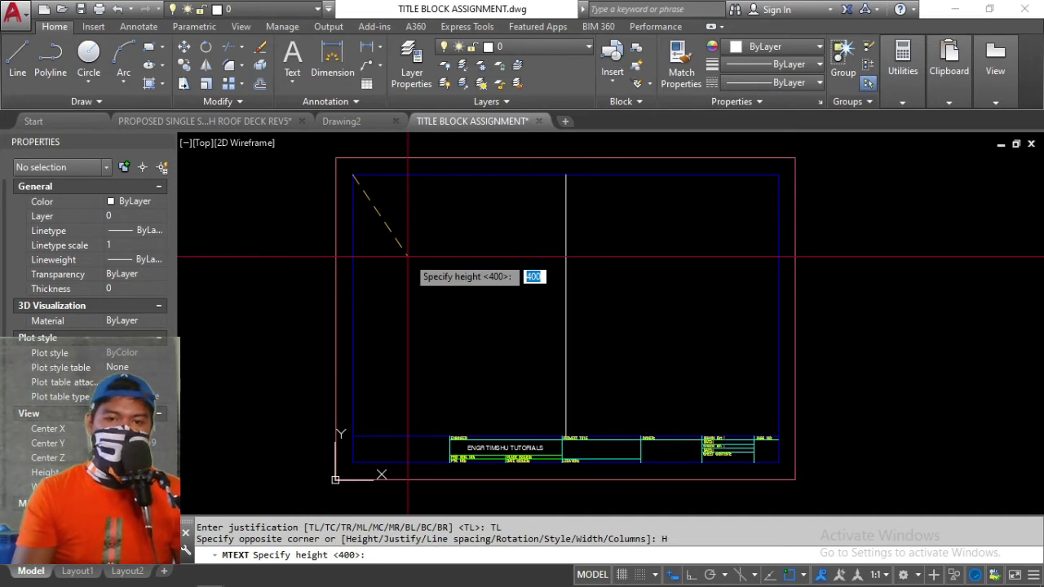
type("200")
key("Return")
Set ROMANS style, span the box, and paste the standards notes A–C
type("site corner or [H")
key("Return")
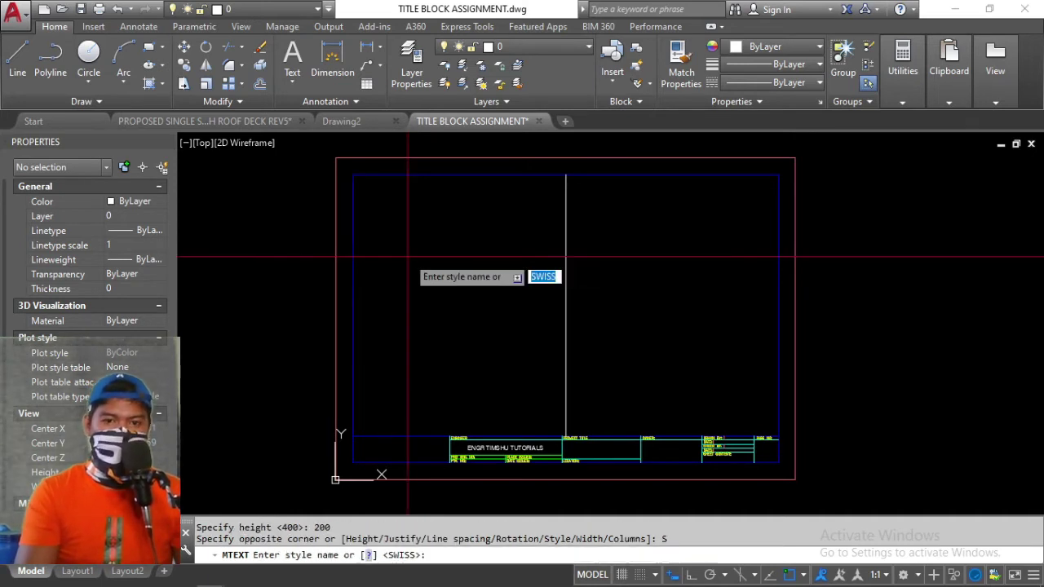
type("ROMANS")
key("Return")
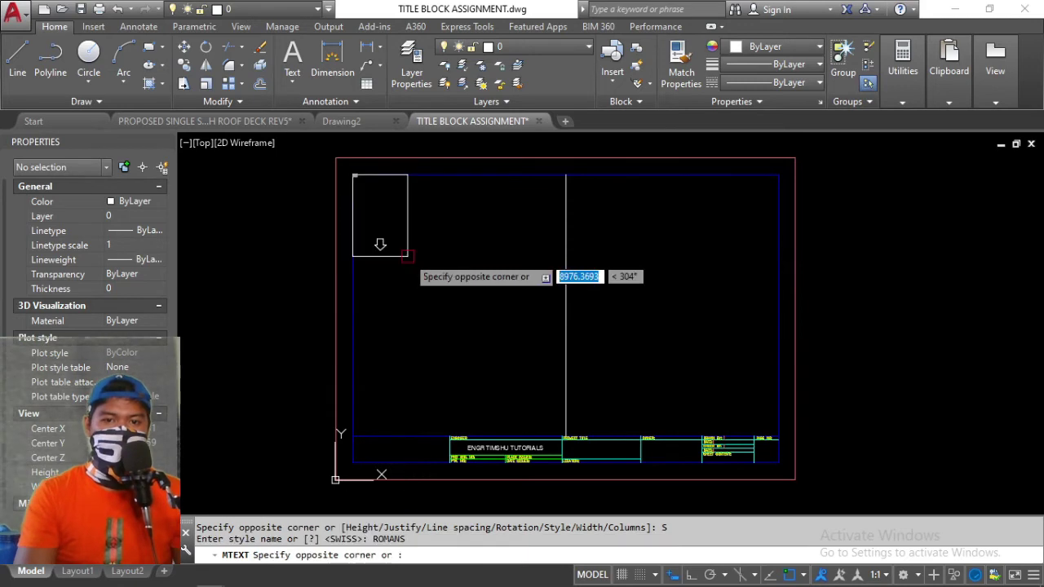
scroll(567, 481, "up", 4)
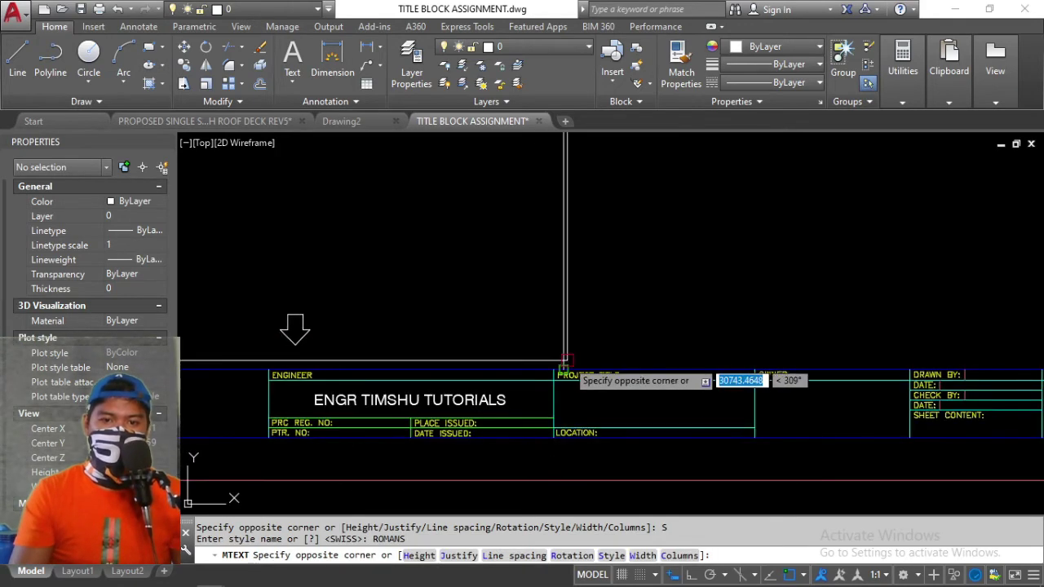
left_click(563, 384)
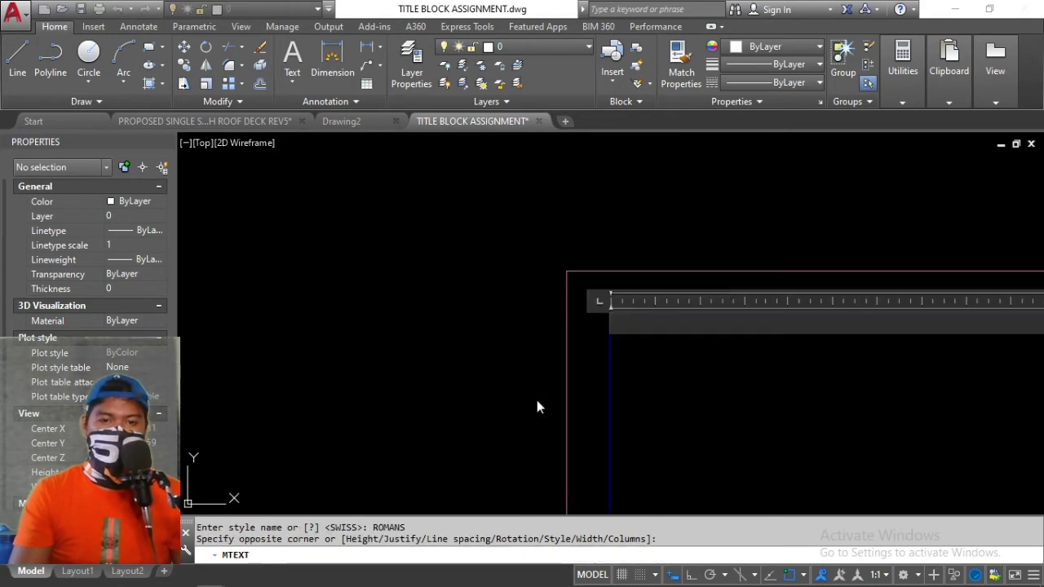
key("ctrl+v")
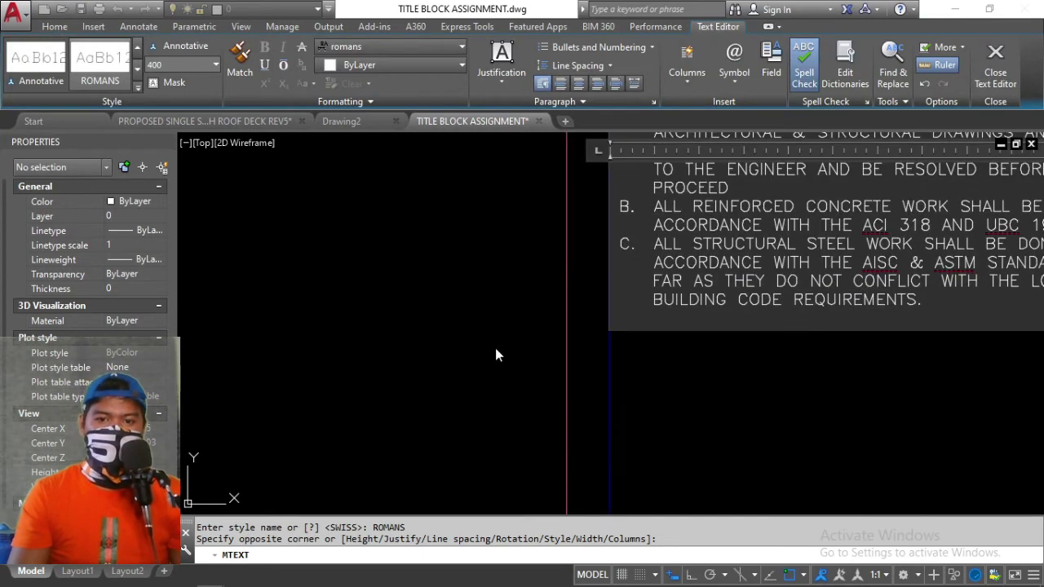
left_click(496, 368)
scroll(389, 389, "down", 4)
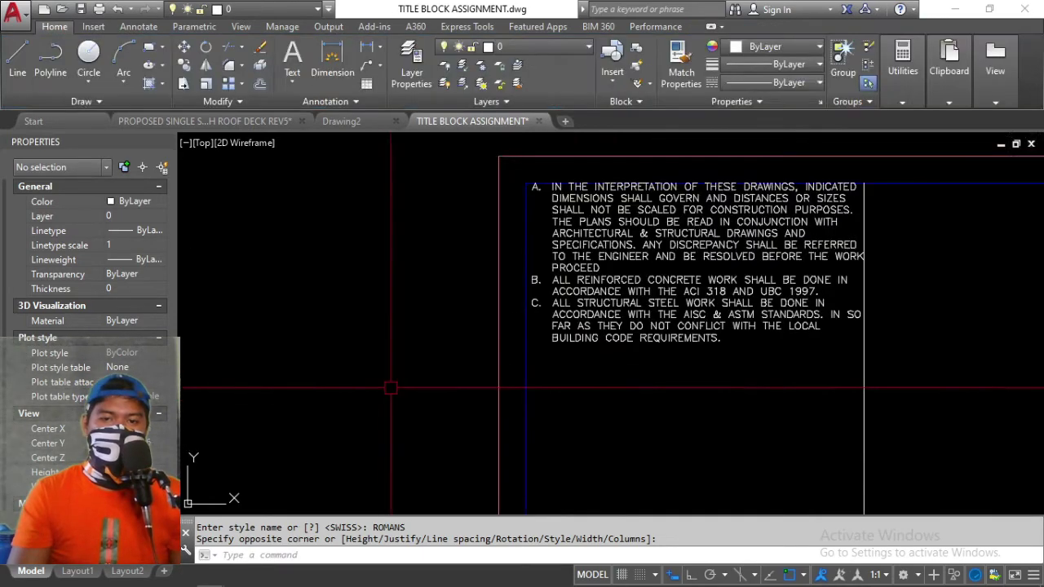
scroll(615, 299, "up", 2)
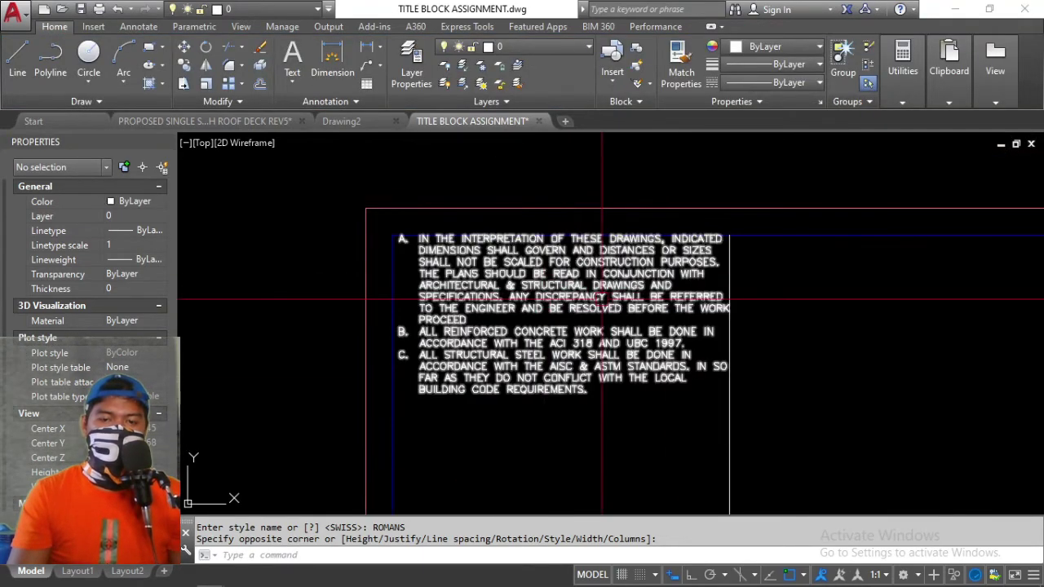
left_click(480, 277)
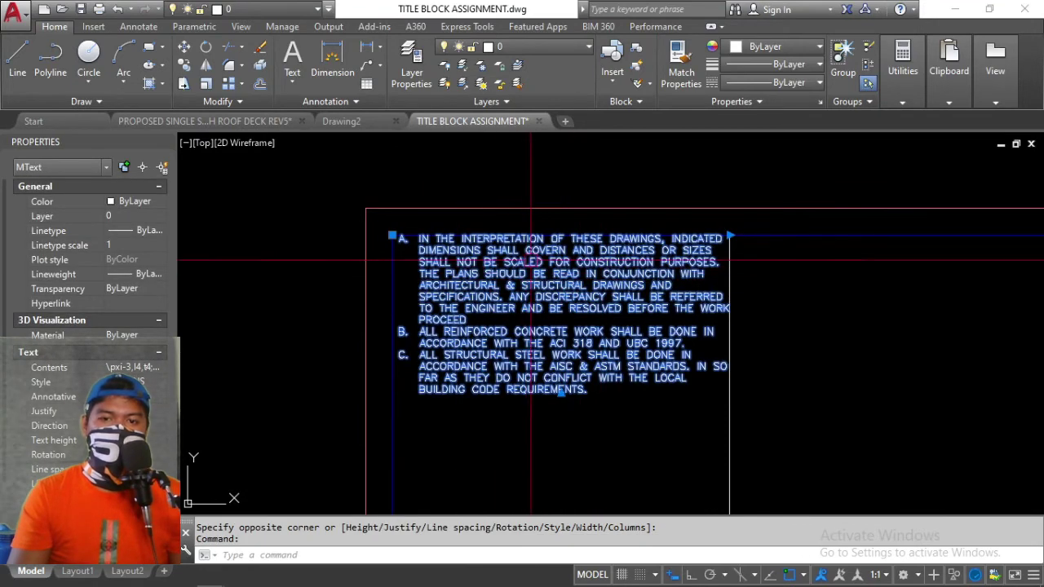
scroll(683, 285, "down", 3)
scroll(564, 284, "up", 4)
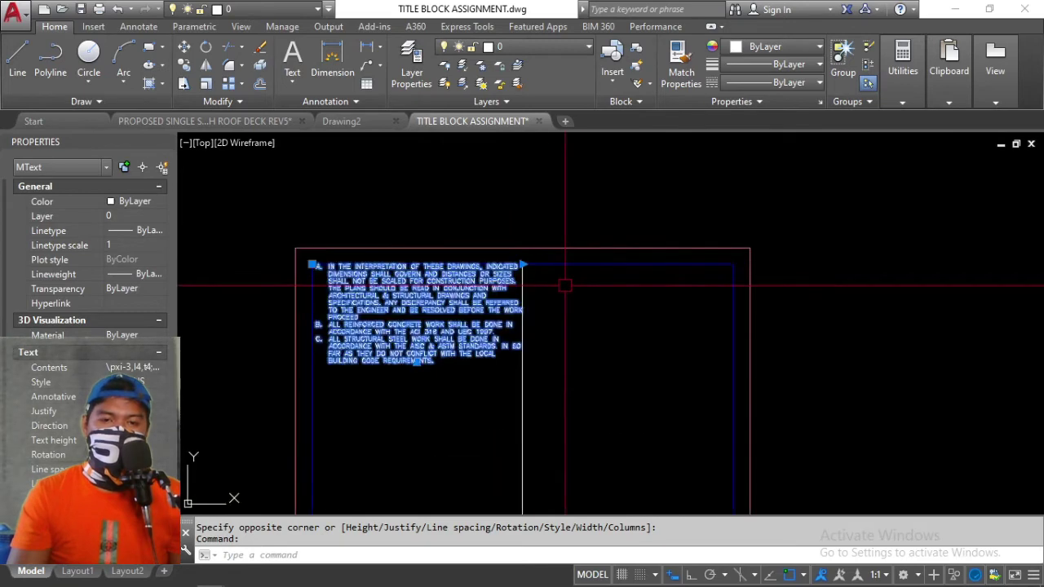
scroll(554, 243, "down", 2)
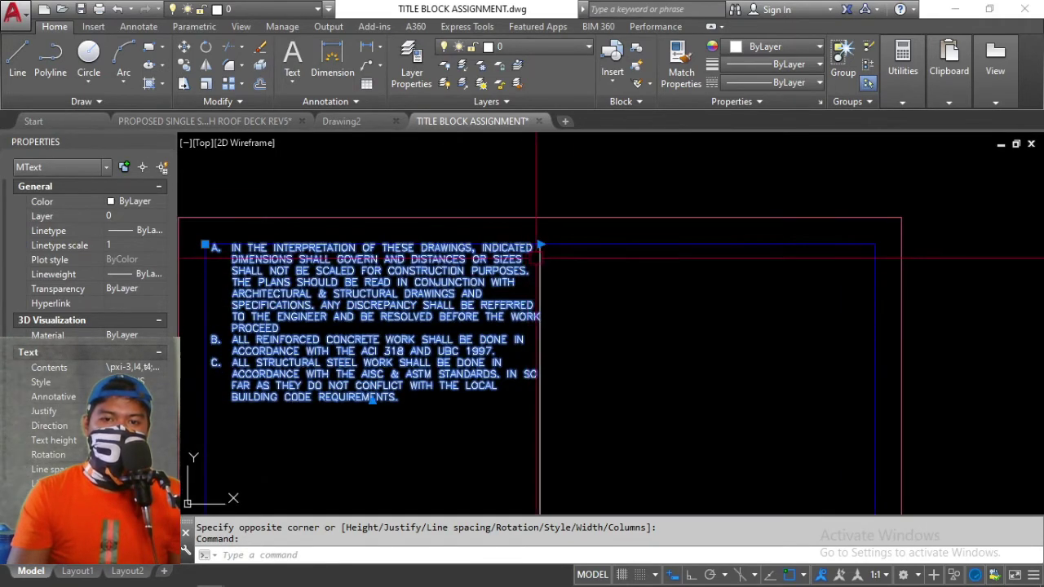
left_click(540, 244)
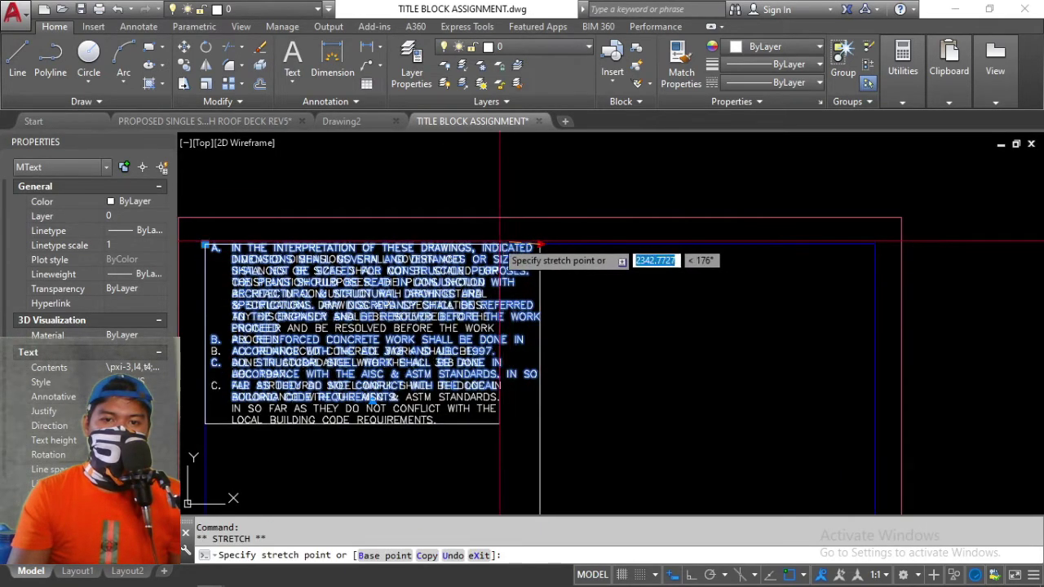
key("Escape")
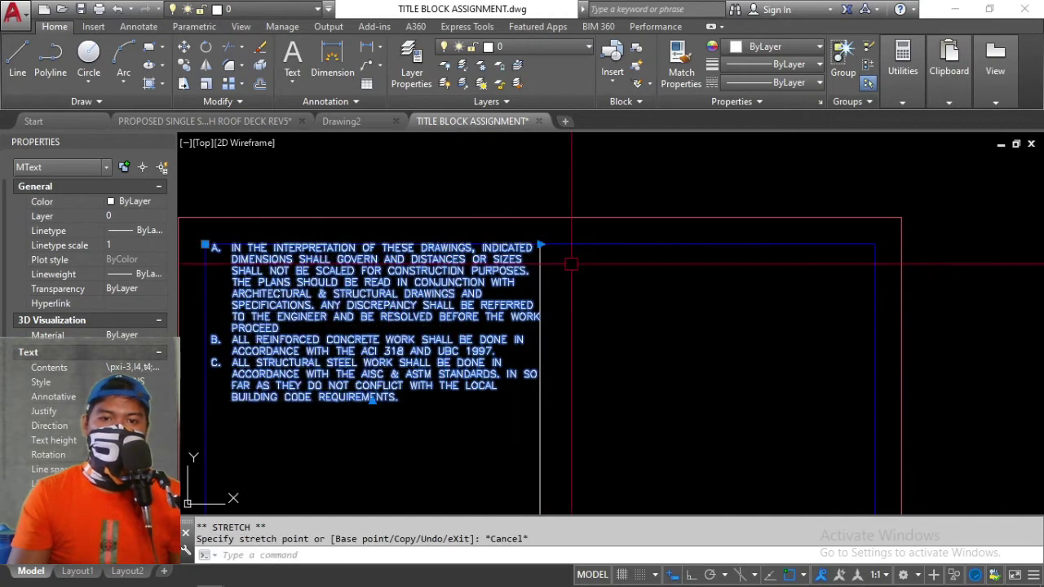
key("Escape")
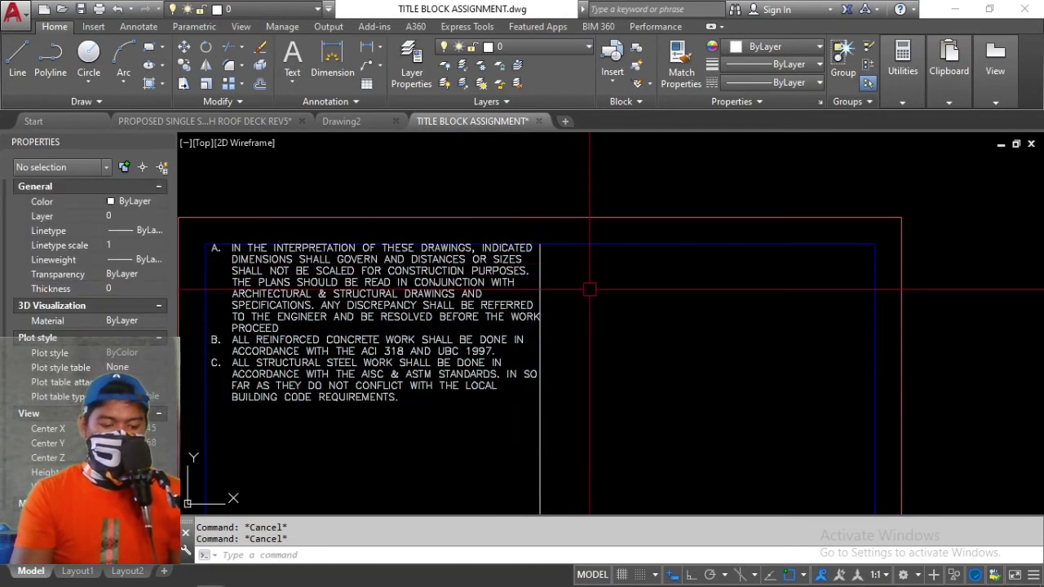
Paste the notes as top-left justified single-line text, height 200, rotation 0, at the block's top-right
key("Return")
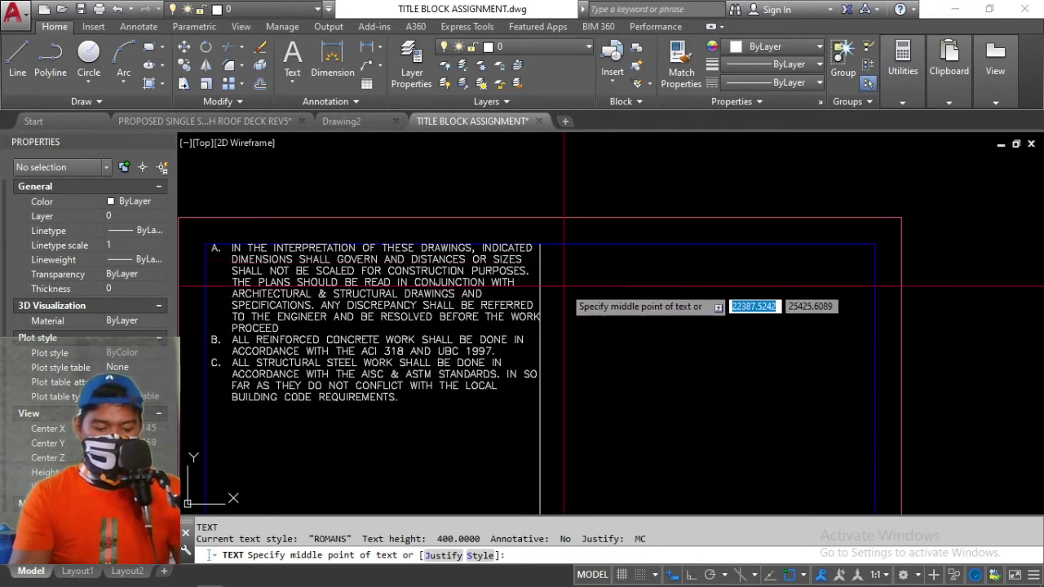
type("J")
key("Return")
type("TL TC TR ML MC MR BL BC BR")
key("Return")
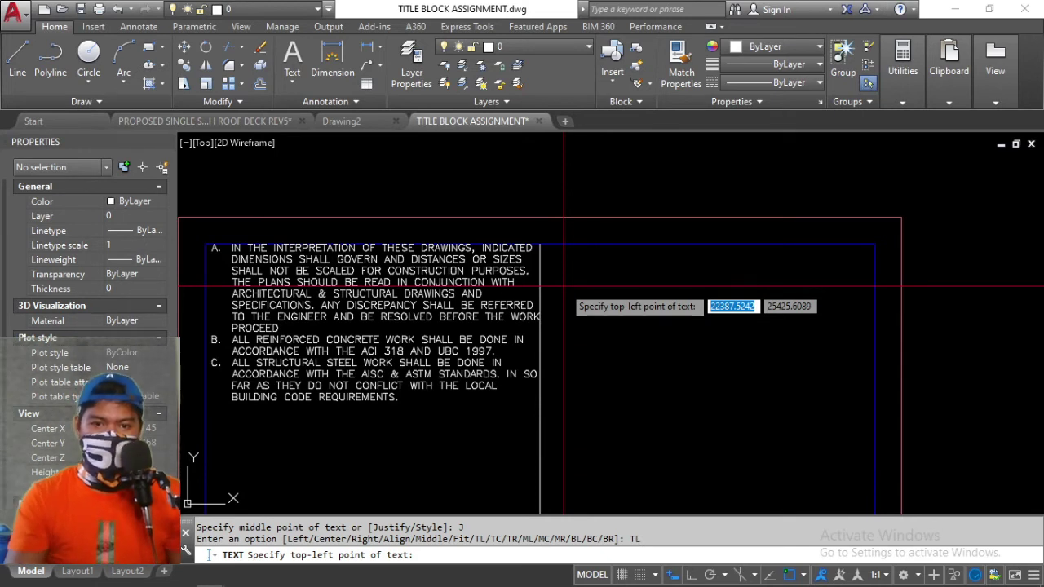
left_click(543, 246)
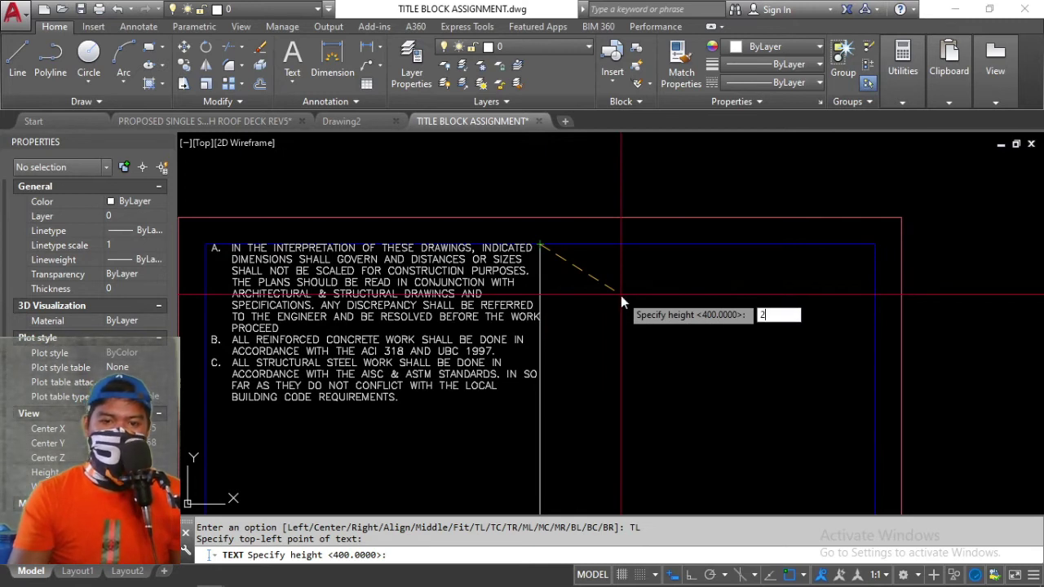
type("200")
key("Return")
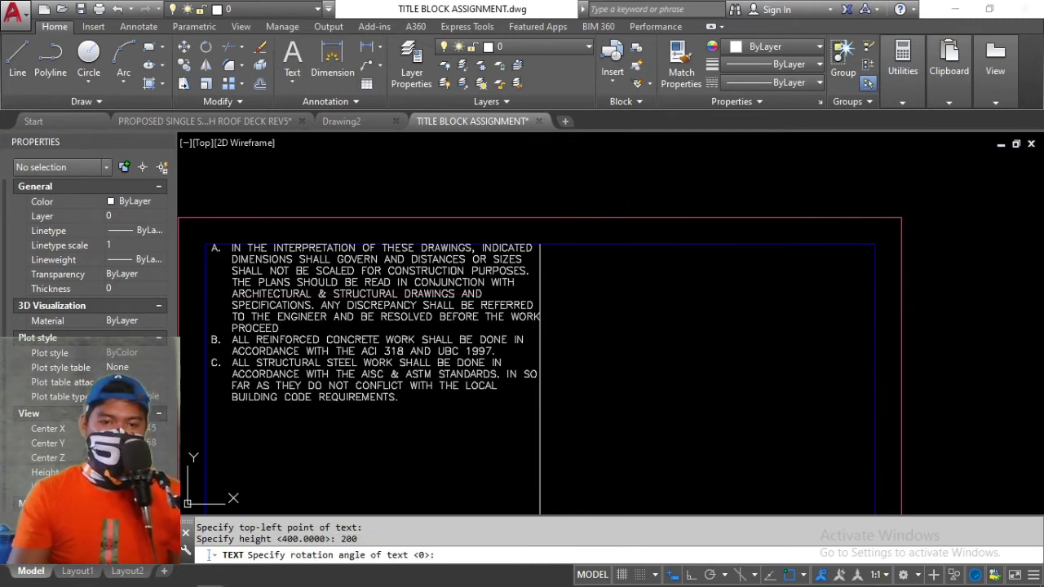
type("0")
key("Return")
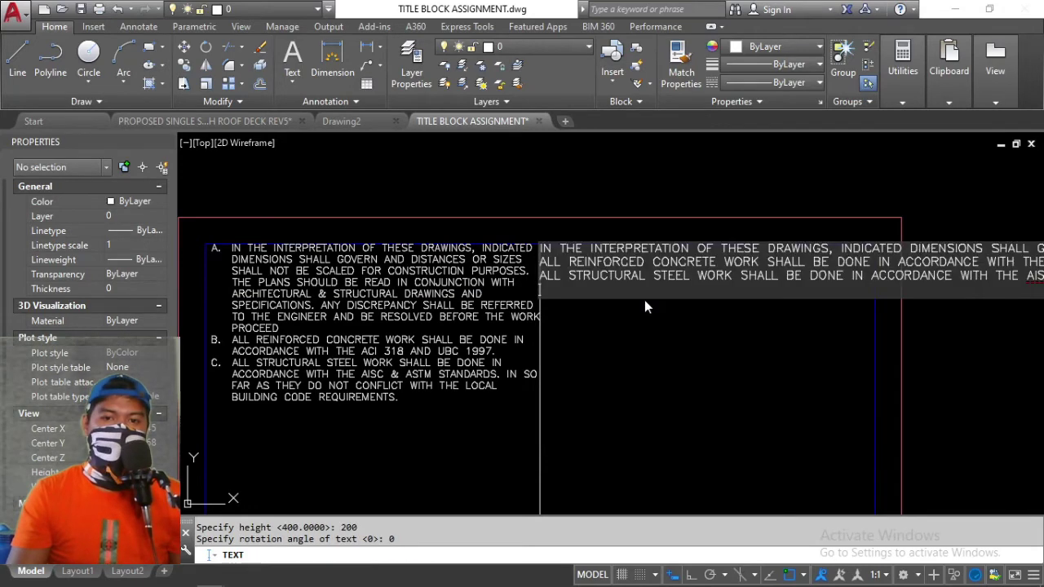
key("ctrl+v")
left_click(663, 387)
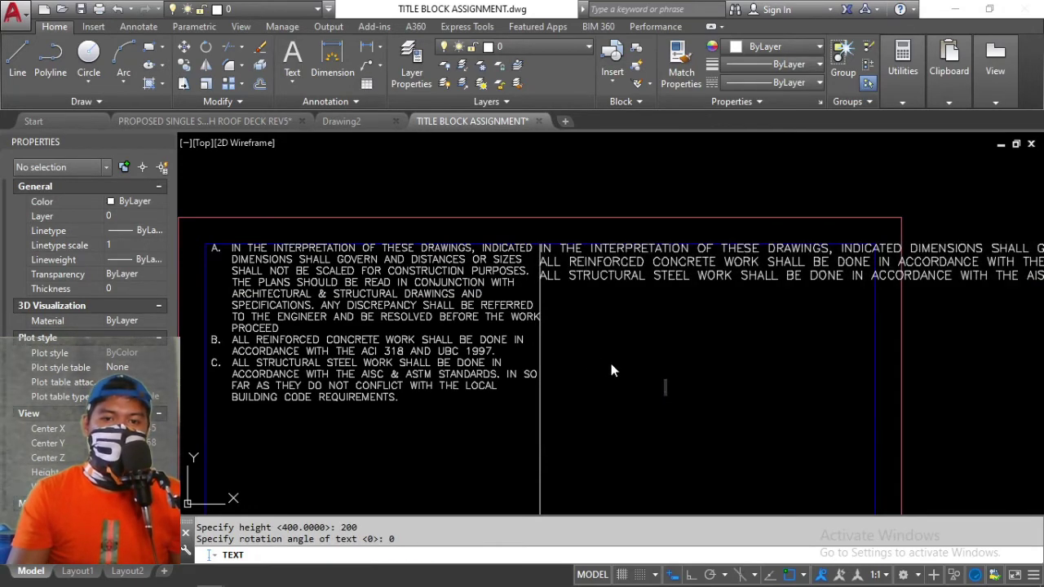
key("Escape")
Select the ALL STRUCTURAL STEEL WORK line and the left general notes block
scroll(578, 242, "up", 4)
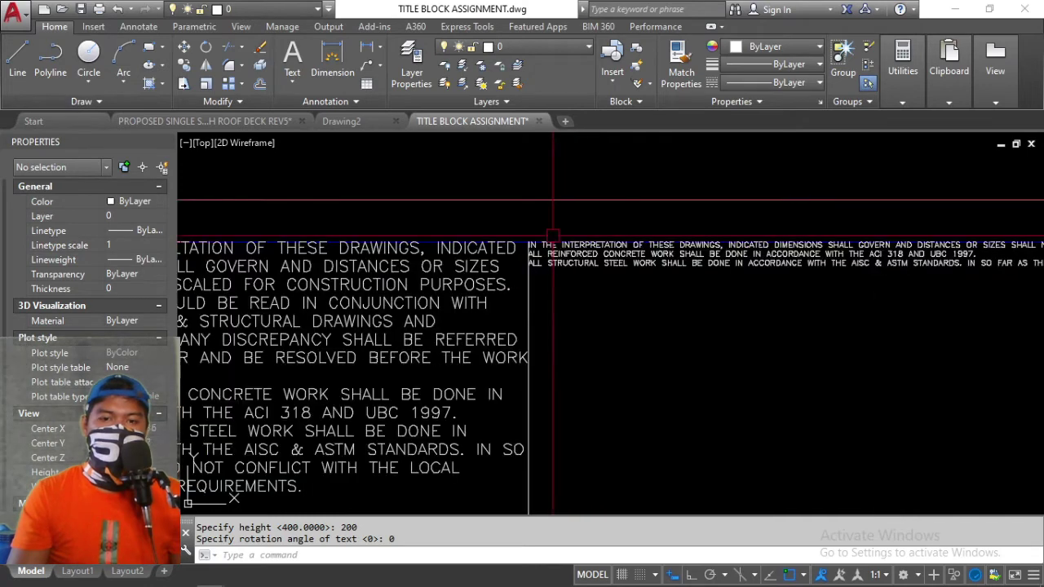
left_click(576, 279)
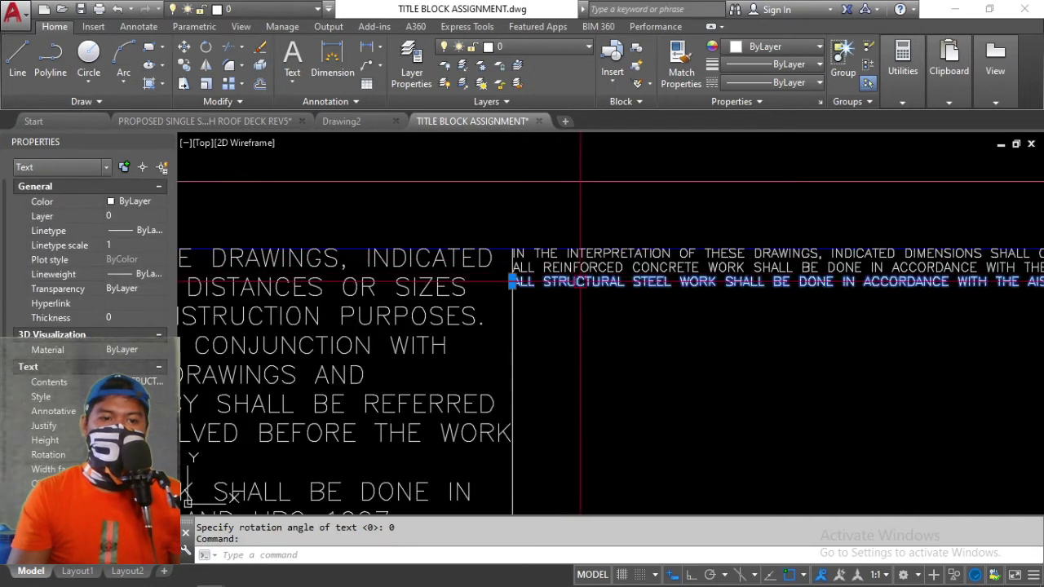
left_click(431, 292)
scroll(502, 337, "down", 6)
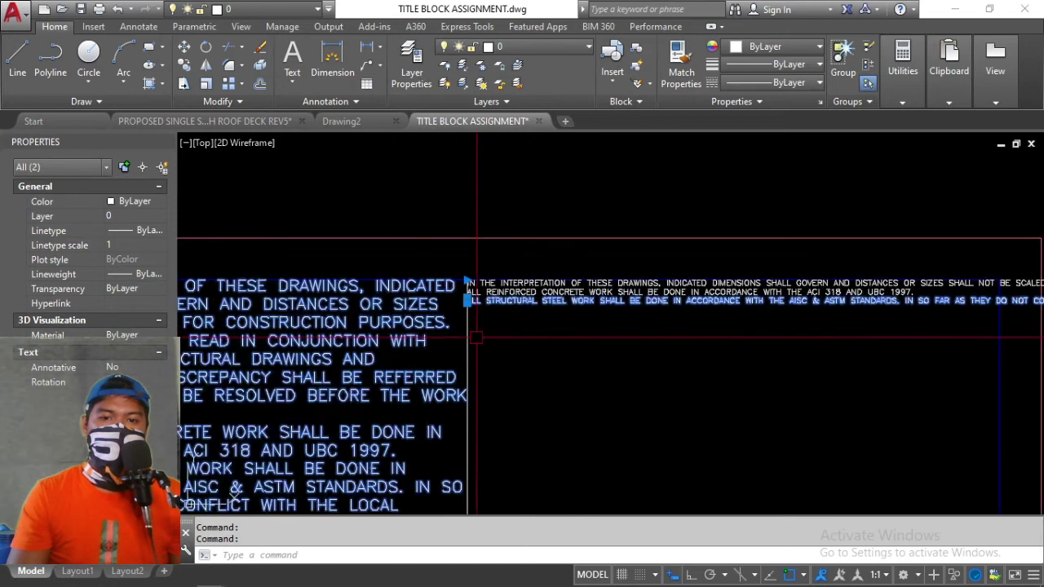
scroll(502, 337, "up", 3)
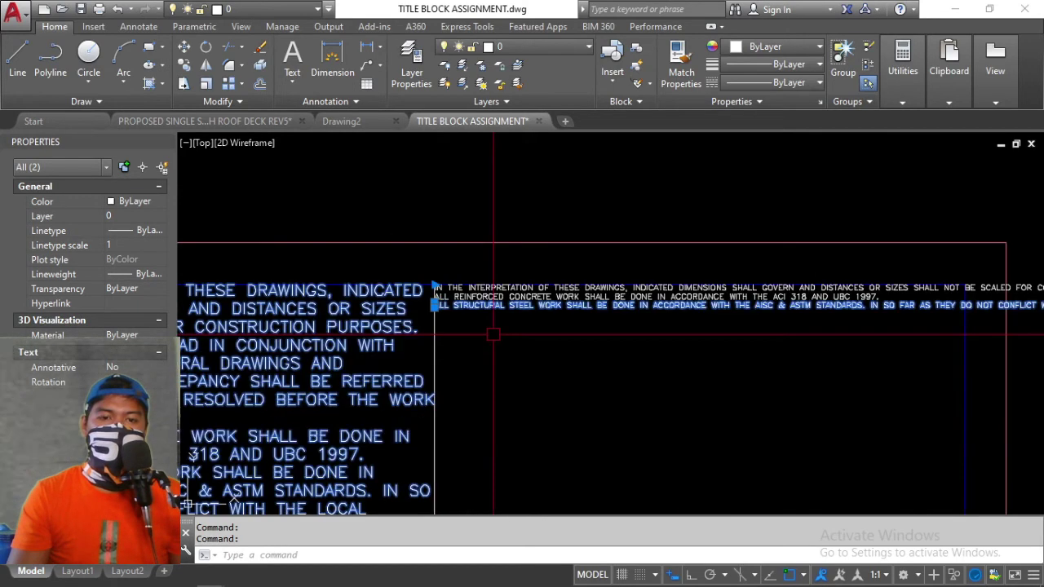
scroll(746, 318, "down", 3)
scroll(746, 318, "up", 4)
Clear the notes selection and make sure no command is still running
key("Escape")
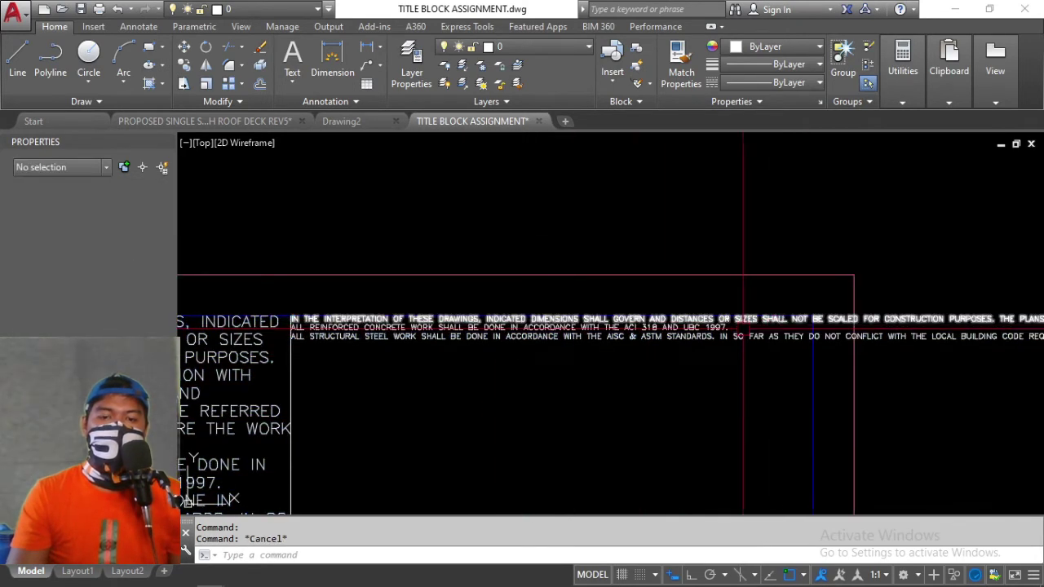
key("Escape")
scroll(545, 326, "down", 2)
scroll(604, 326, "up", 4)
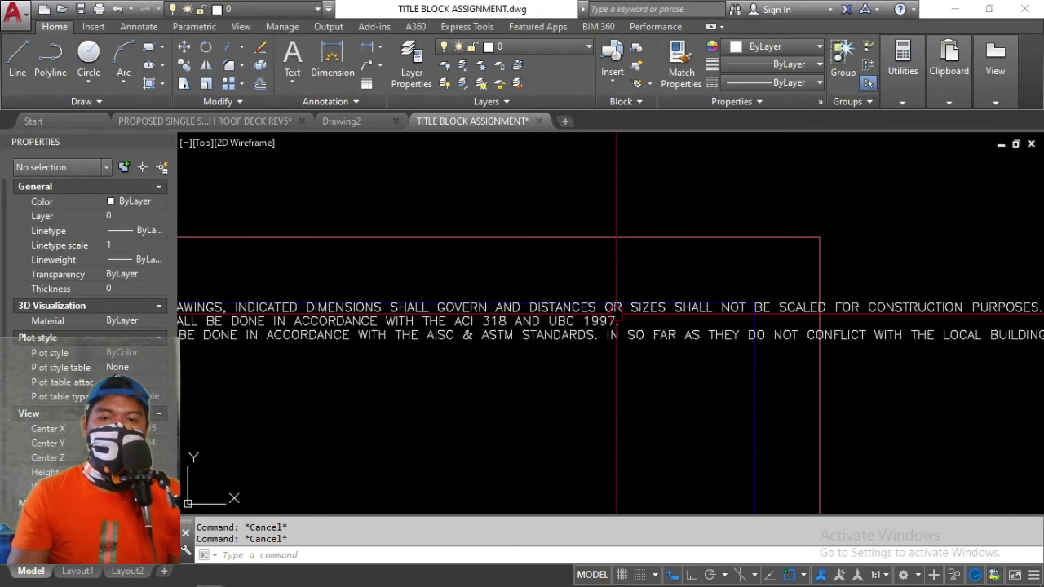
scroll(746, 330, "down", 6)
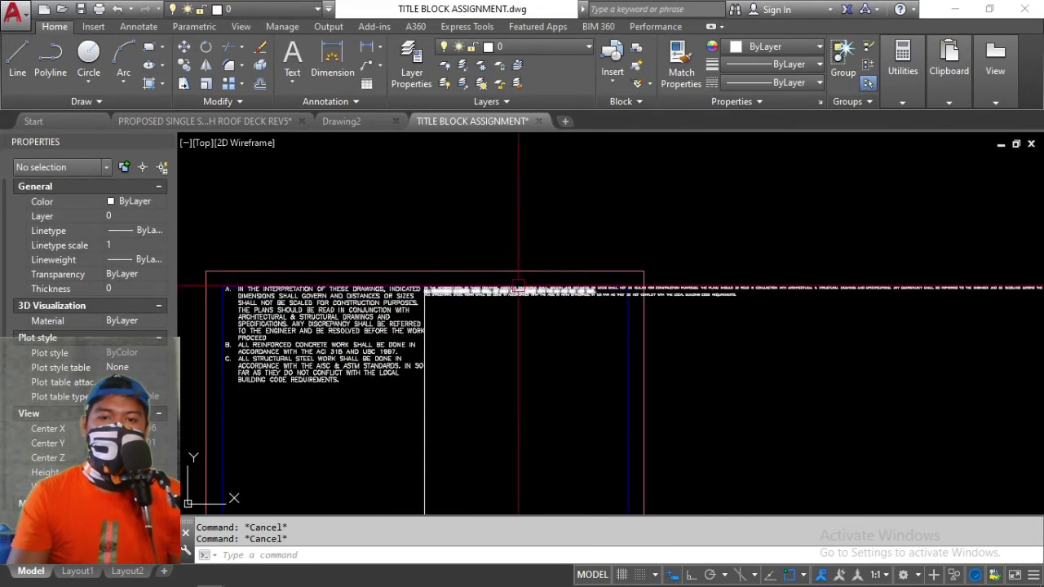
scroll(619, 288, "up", 5)
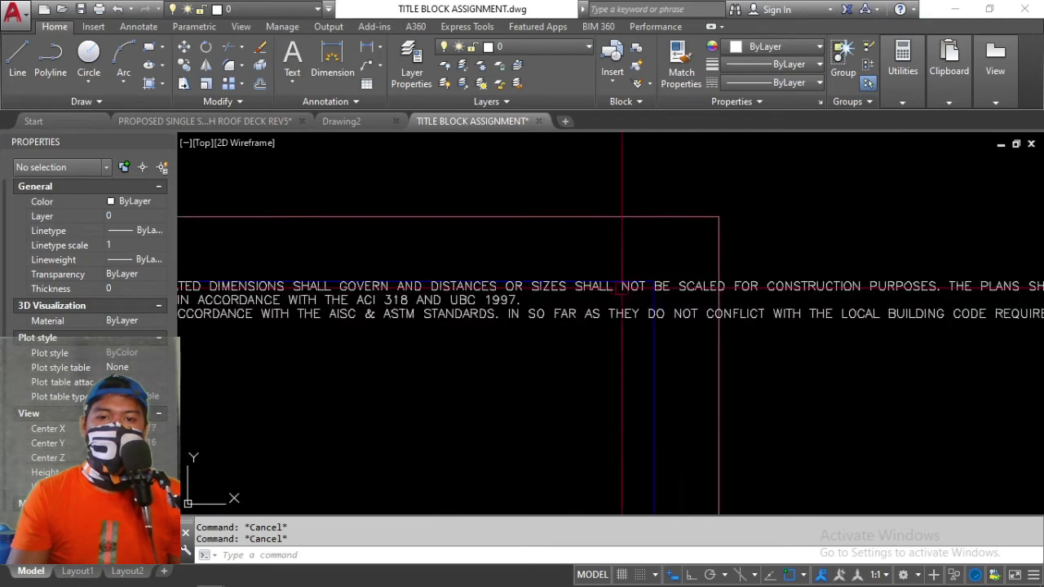
Zoom out and back in to frame the ENGINEER cell holding the engineer's name
scroll(638, 295, "down", 4)
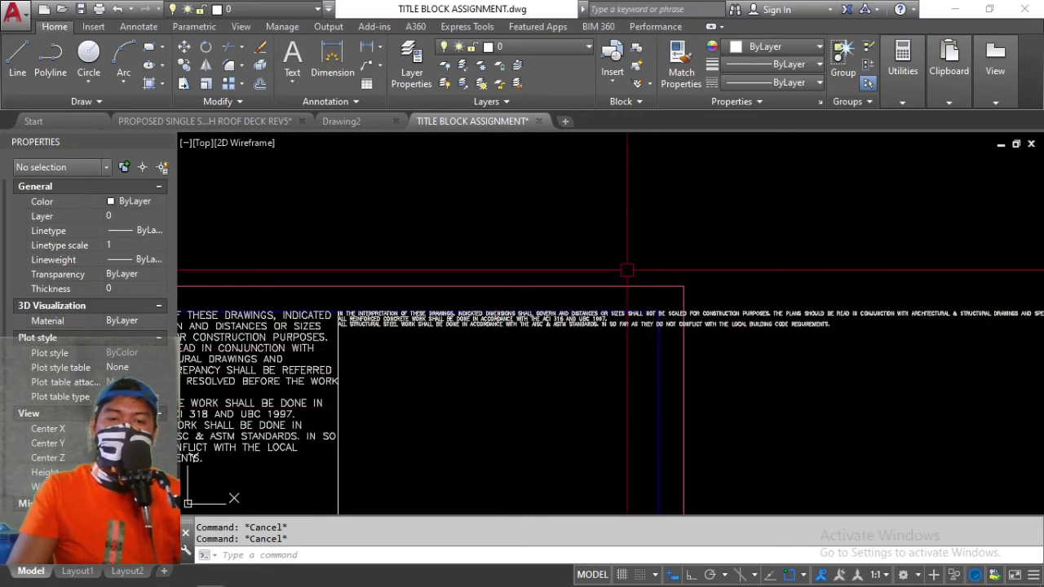
scroll(537, 306, "down", 3)
scroll(537, 306, "up", 4)
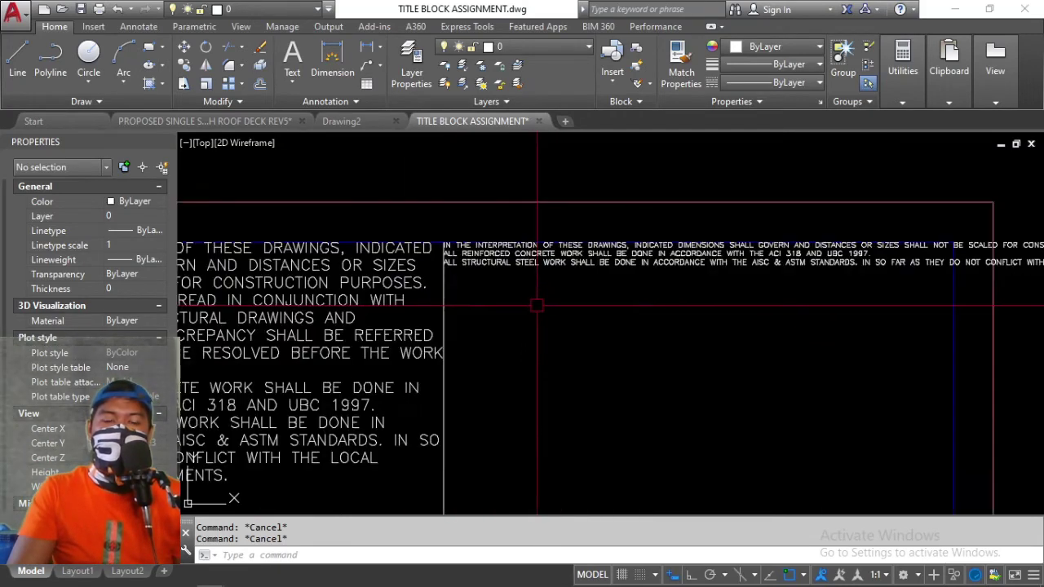
scroll(537, 306, "down", 1)
scroll(476, 272, "down", 3)
scroll(476, 271, "up", 4)
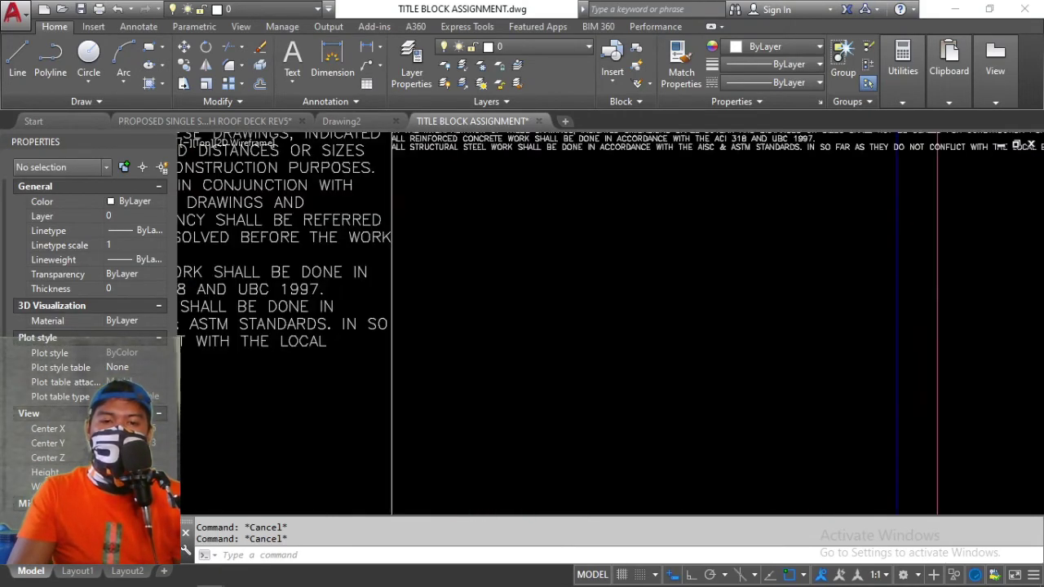
scroll(476, 272, "down", 3)
scroll(475, 272, "up", 2)
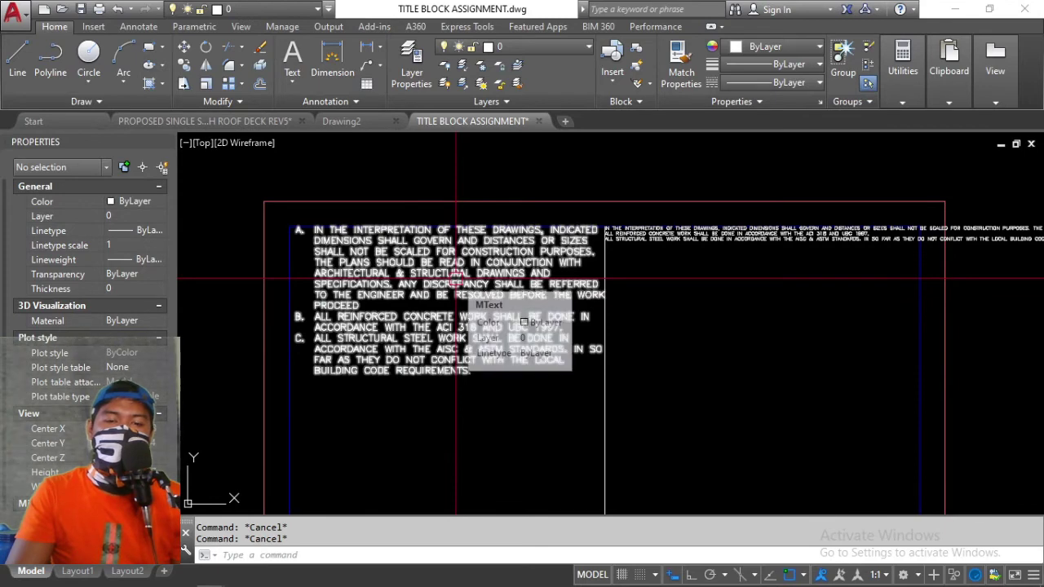
scroll(457, 277, "up", 1)
scroll(400, 343, "down", 2)
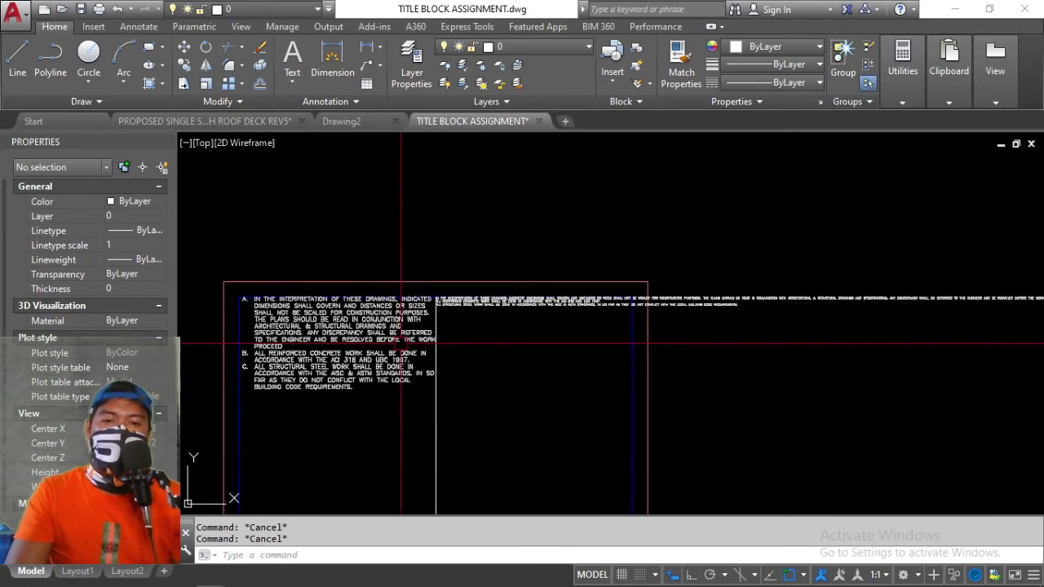
scroll(506, 302, "up", 4)
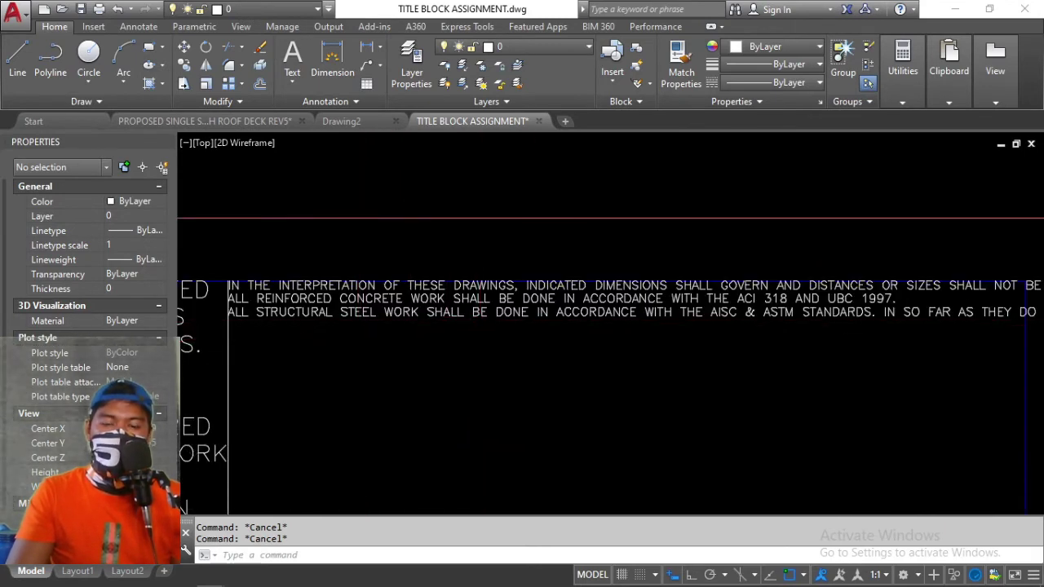
scroll(413, 351, "down", 5)
scroll(269, 373, "up", 4)
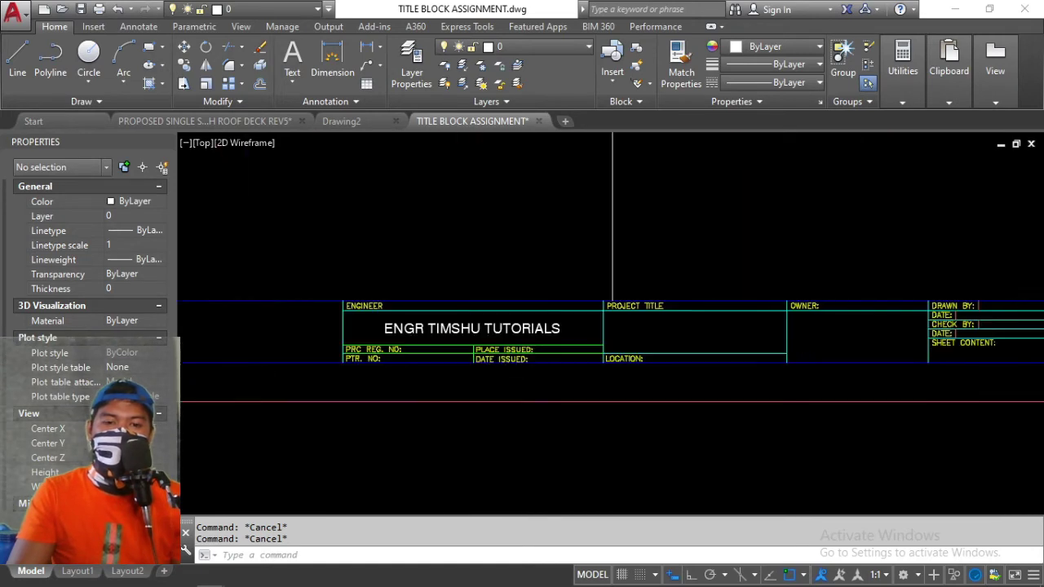
scroll(452, 338, "up", 2)
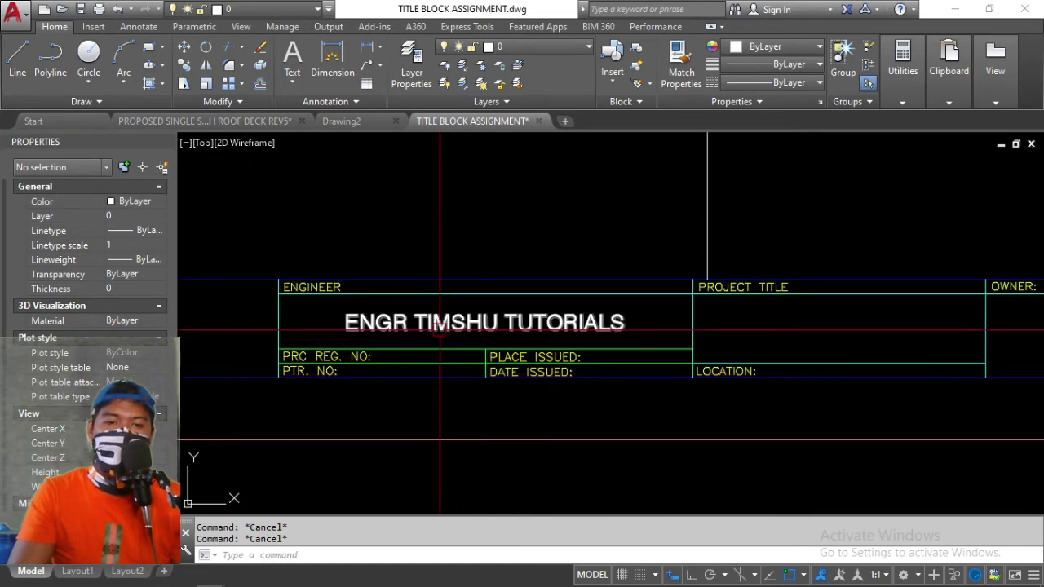
Start an Erase with E, then cancel it without removing anything
scroll(481, 359, "down", 5)
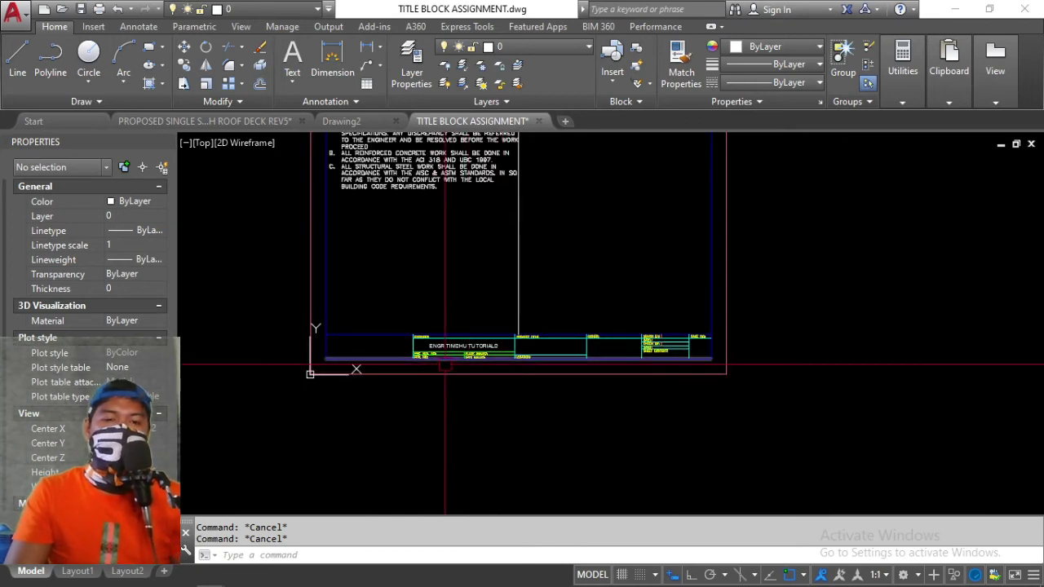
scroll(453, 359, "up", 3)
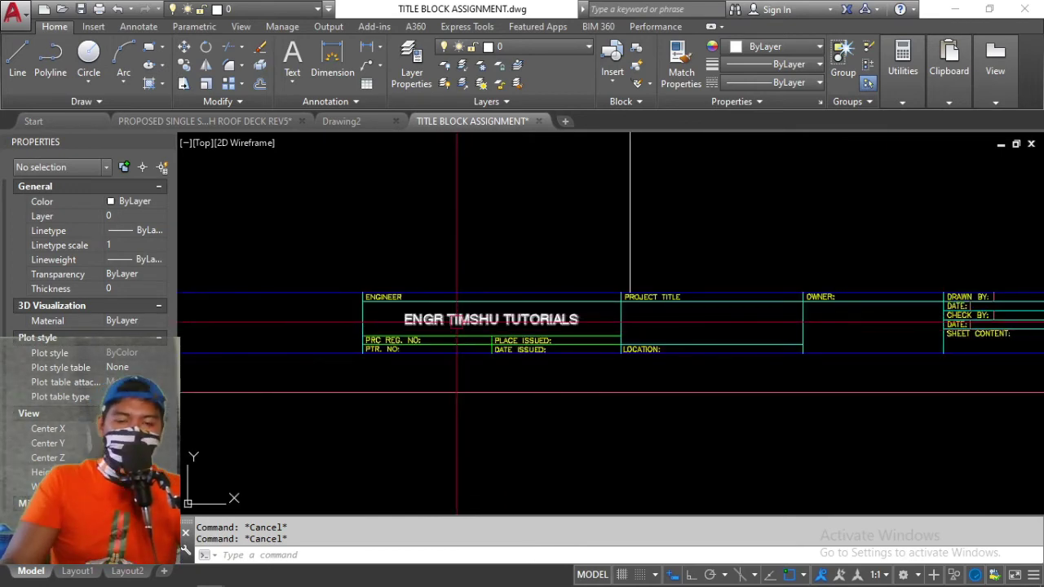
scroll(490, 303, "down", 4)
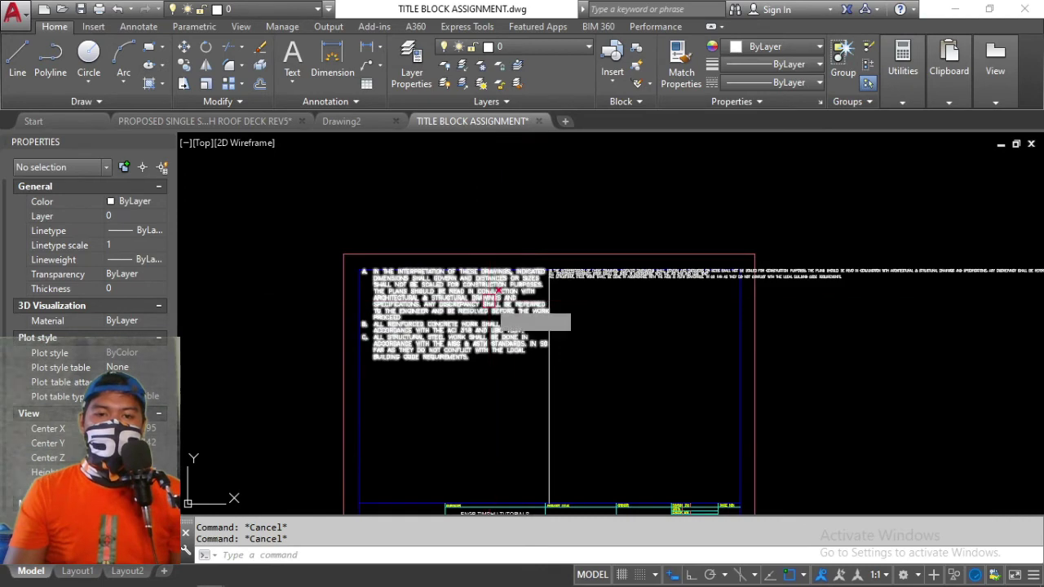
type("e")
key("Return")
scroll(628, 285, "down", 3)
scroll(564, 403, "up", 5)
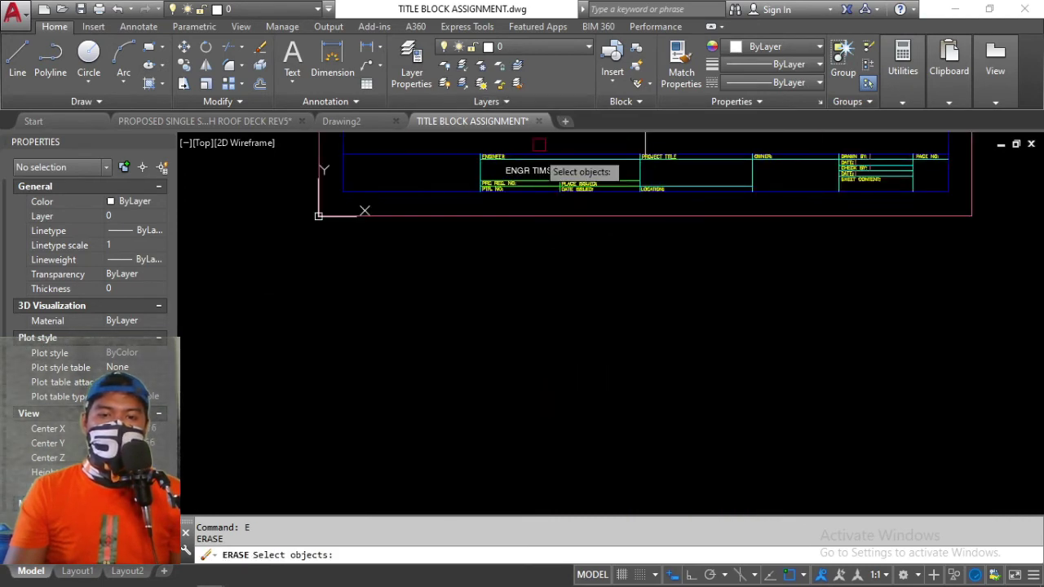
scroll(534, 163, "up", 3)
scroll(527, 326, "down", 2)
scroll(528, 232, "up", 4)
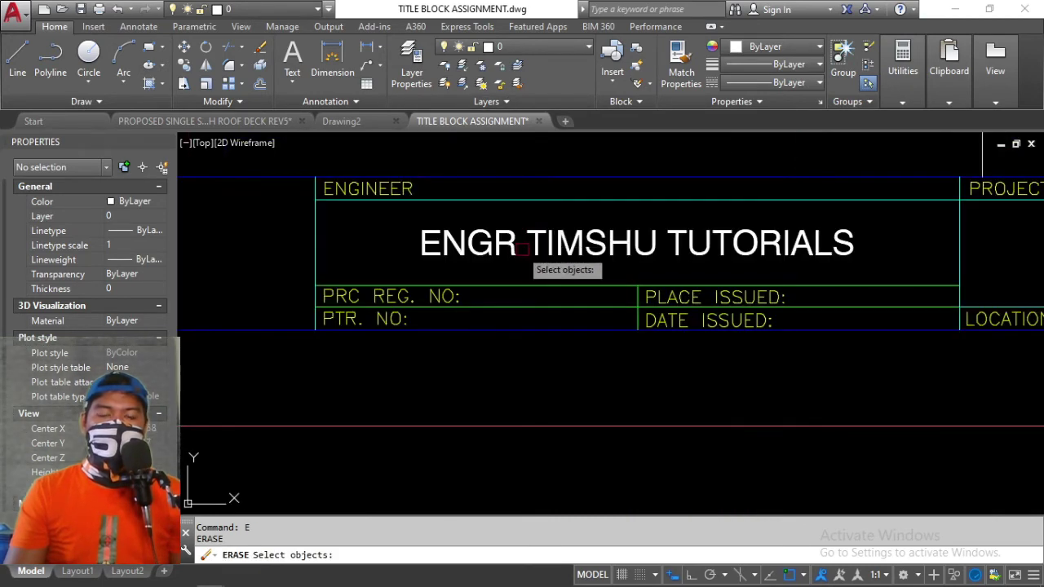
key("Escape")
key("Escape")
Pan and zoom so the ENGINEER, PRC REG. NO and PTR. NO cells fill the view
right_click(536, 155)
left_click(536, 275)
mouse_move(516, 275)
left_mouse_down()
mouse_move(450, 296)
mouse_move(258, 315)
left_mouse_up()
left_click_drag(725, 301, 334, 303)
mouse_move(473, 273)
left_mouse_down()
mouse_move(546, 305)
mouse_move(773, 311)
left_mouse_up()
scroll(435, 282, "up", 1)
scroll(449, 305, "down", 1)
scroll(774, 310, "up", 1)
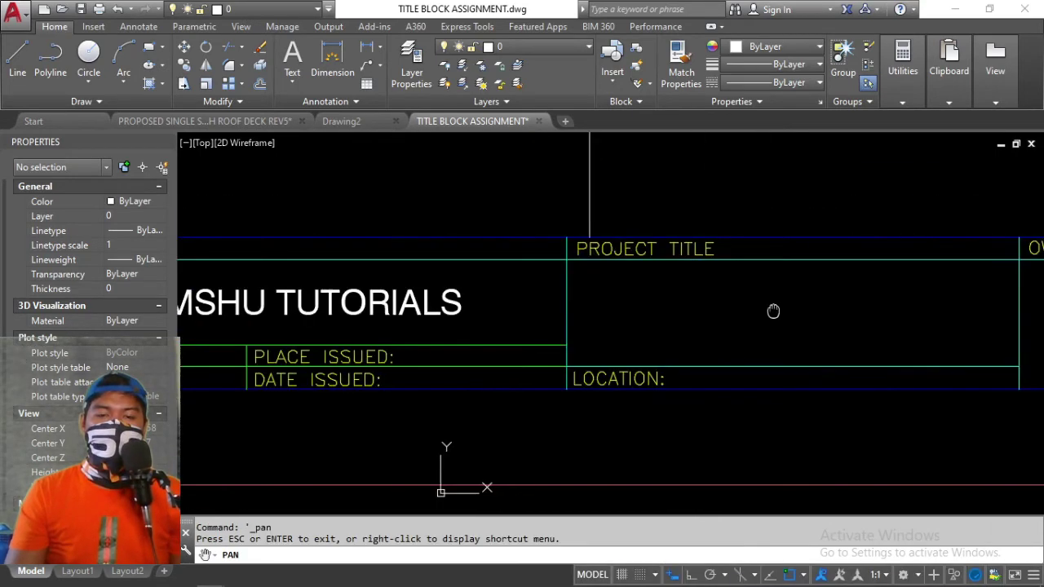
scroll(773, 311, "down", 2)
left_click_drag(473, 357, 711, 296)
scroll(671, 269, "up", 2)
mouse_move(599, 264)
left_mouse_down()
mouse_move(547, 336)
mouse_move(362, 329)
mouse_move(500, 374)
left_mouse_up()
scroll(547, 336, "up", 1)
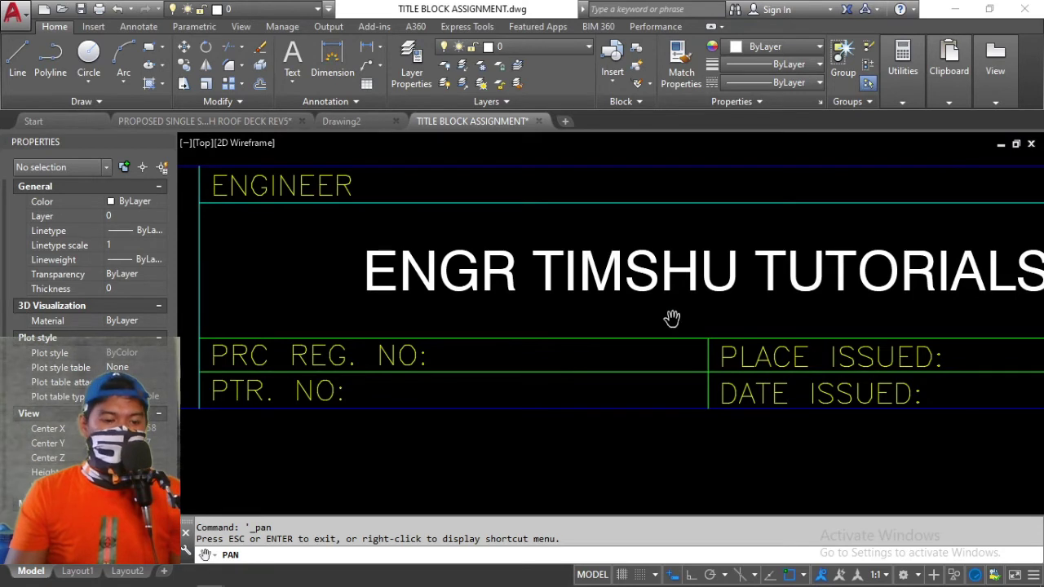
key("Escape")
key("Escape")
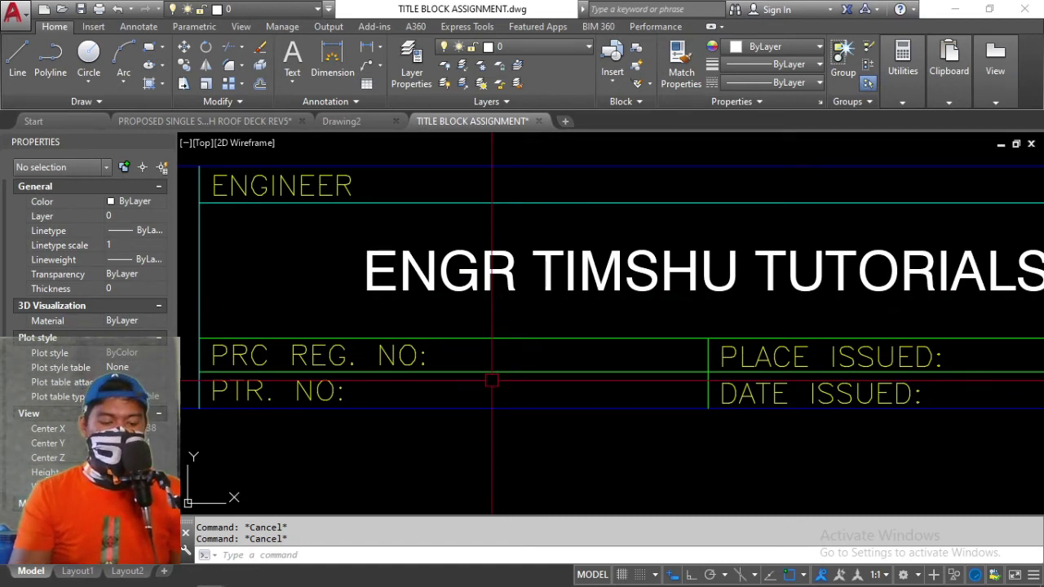
Draw a rectangle over the PRC REG. NO cell, snapping its far corner with Nearest
type("mt")
key("Return")
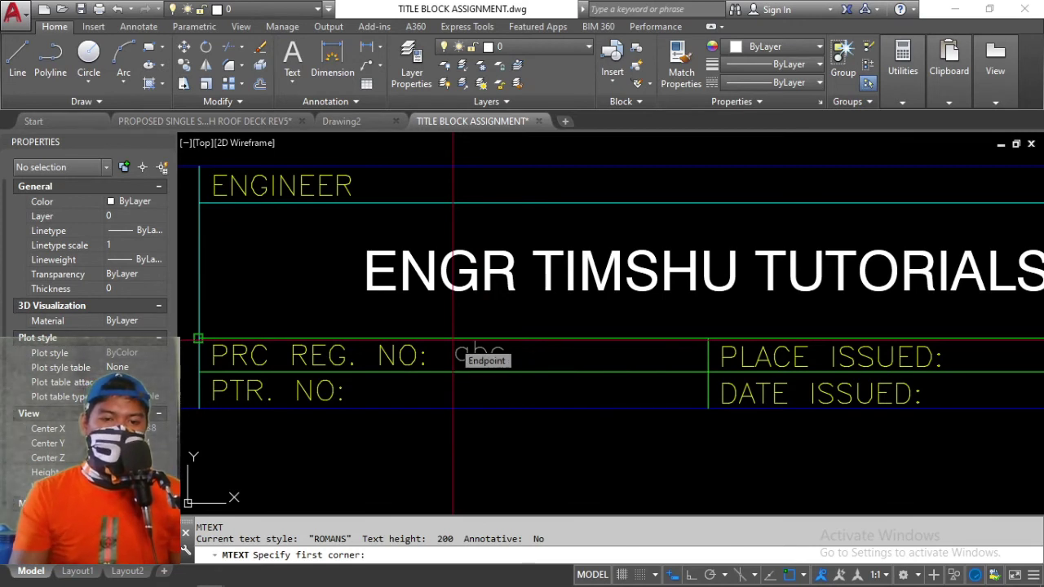
key("Escape")
key("Escape")
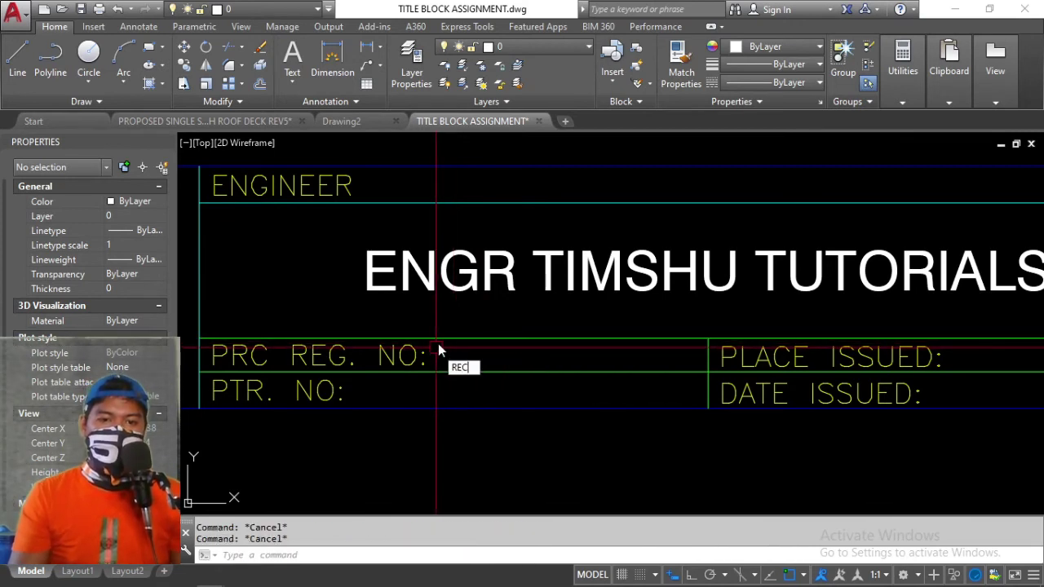
key("Return")
left_click(708, 338)
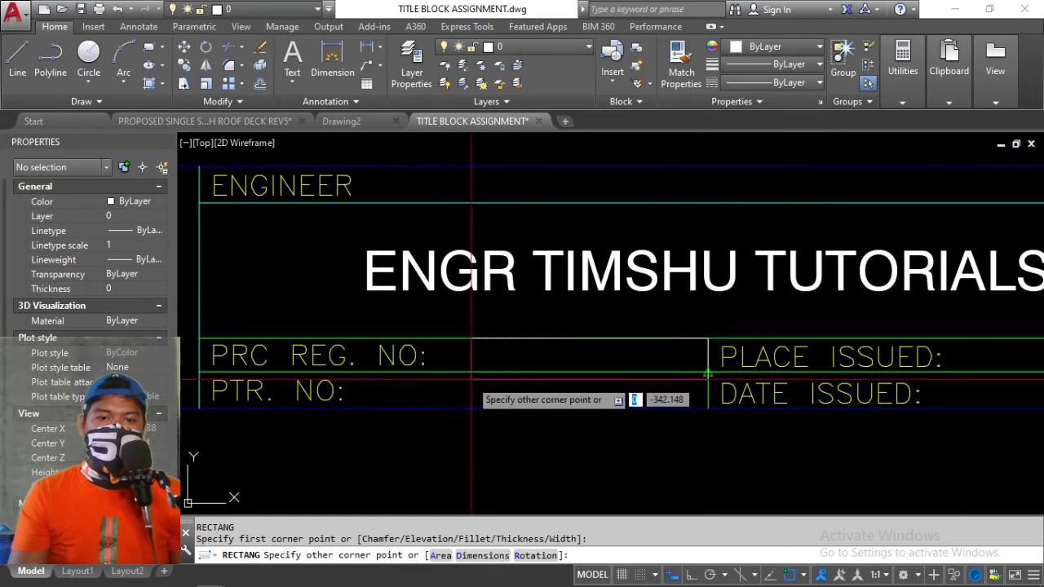
type("nea")
key("Return")
left_click(444, 370)
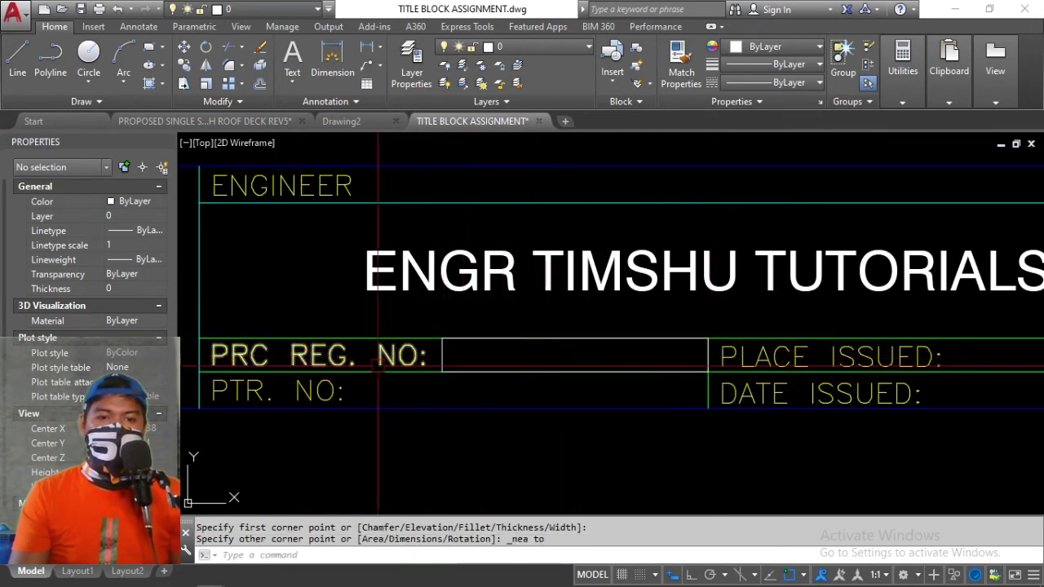
key("Escape")
key("Escape")
Erase the rectangle over the PRC REG. NO cell and start multiline text with T
type("E")
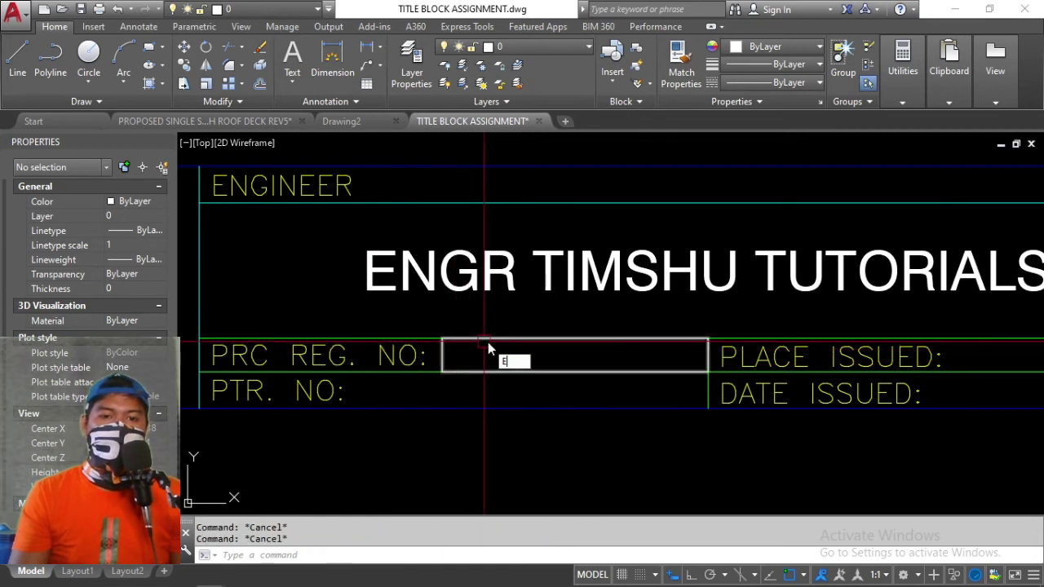
key("Return")
left_click(488, 342)
key("Return")
key("Escape")
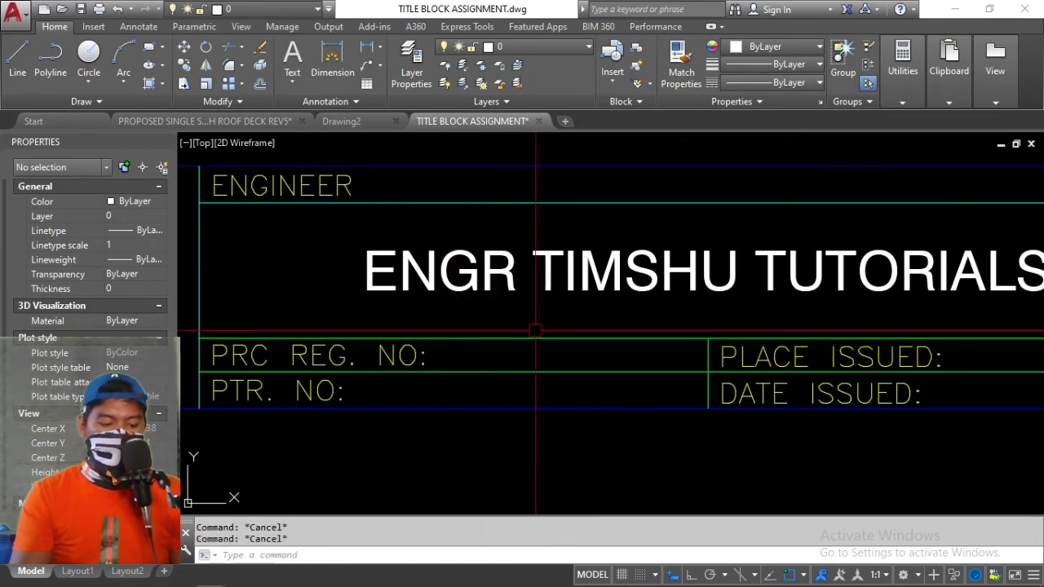
type("T")
key("Return")
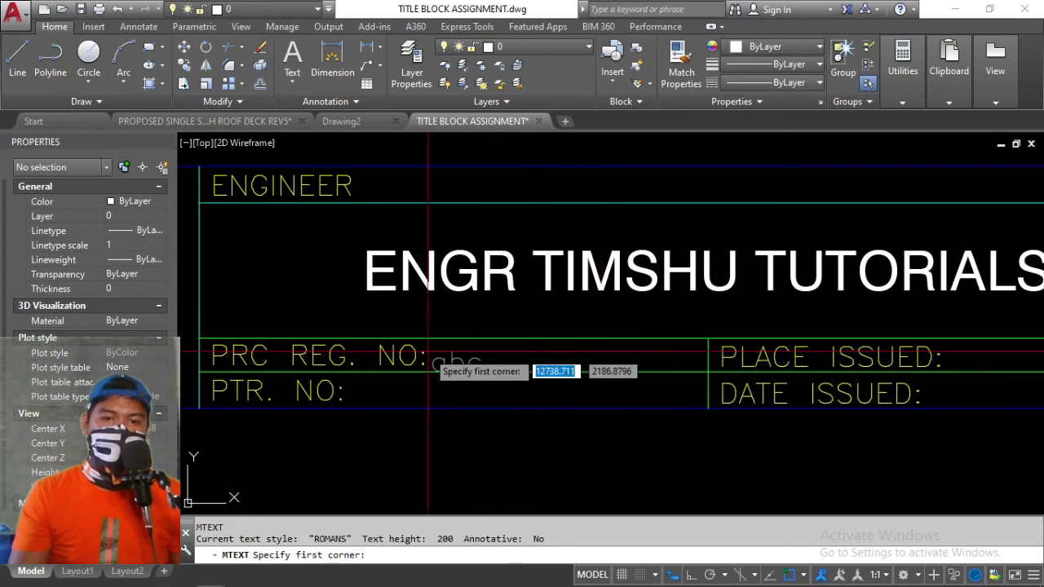
Anchor the text box at the cell corner with height 200, ML justification and ROMANS style
left_click(708, 338)
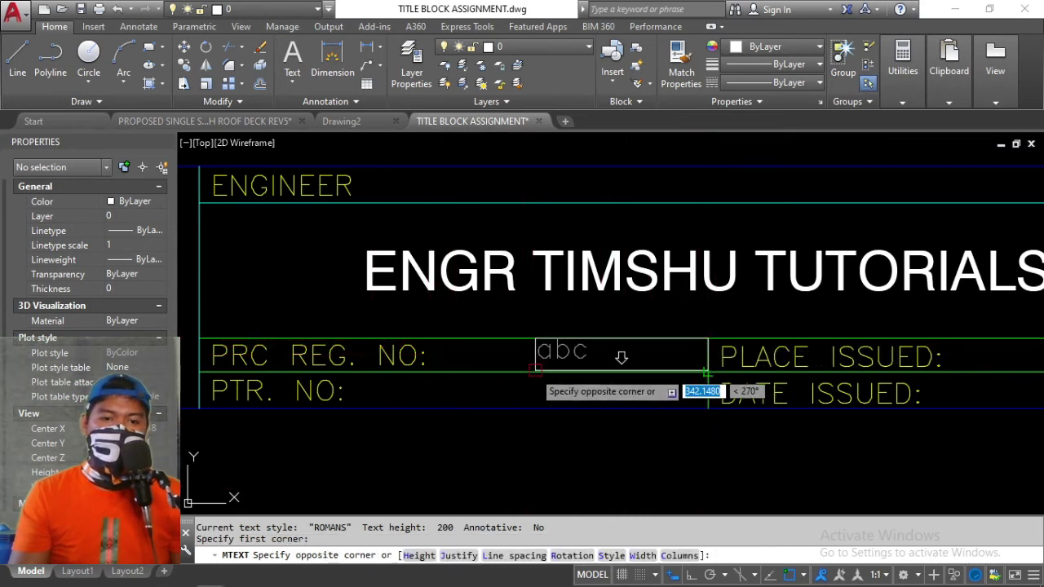
type("h")
key("Return")
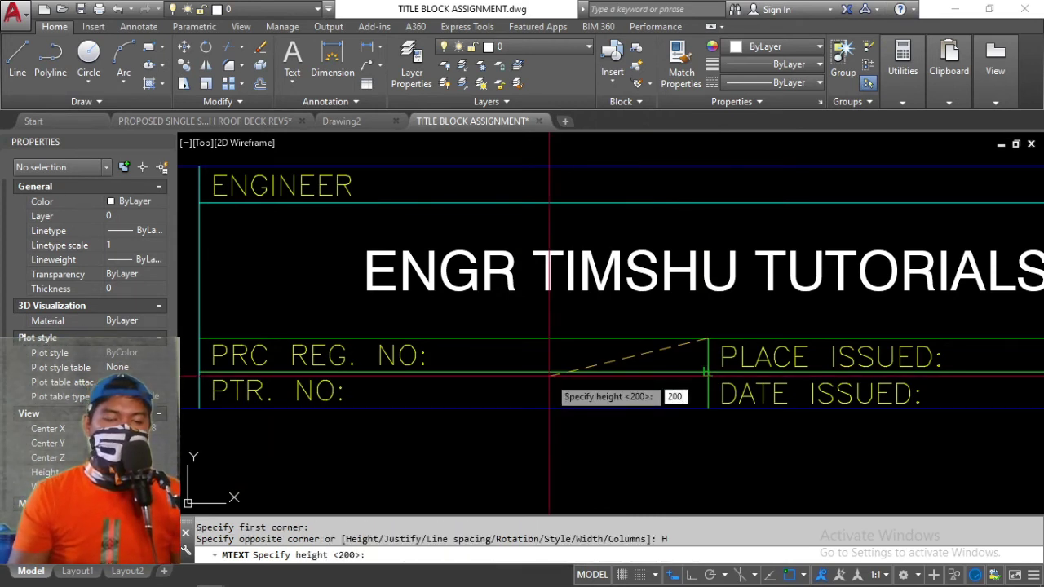
key("Return")
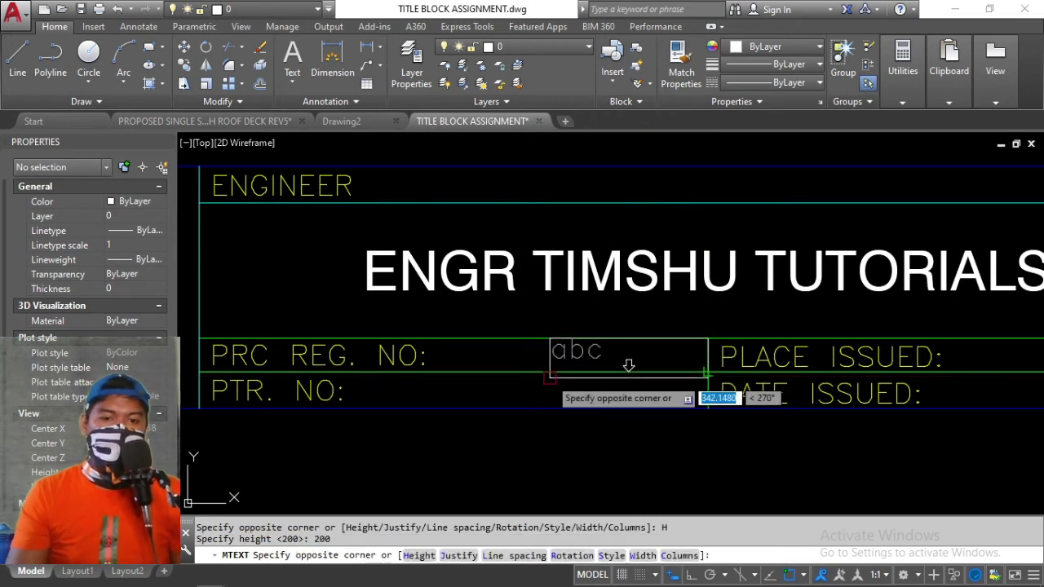
type("J")
key("Return")
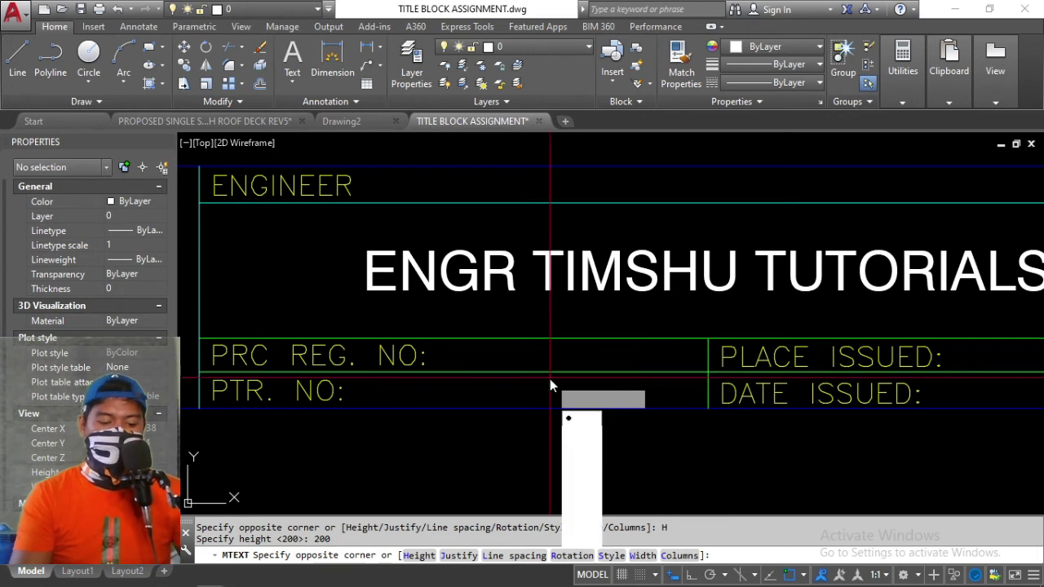
type("ML")
key("Return")
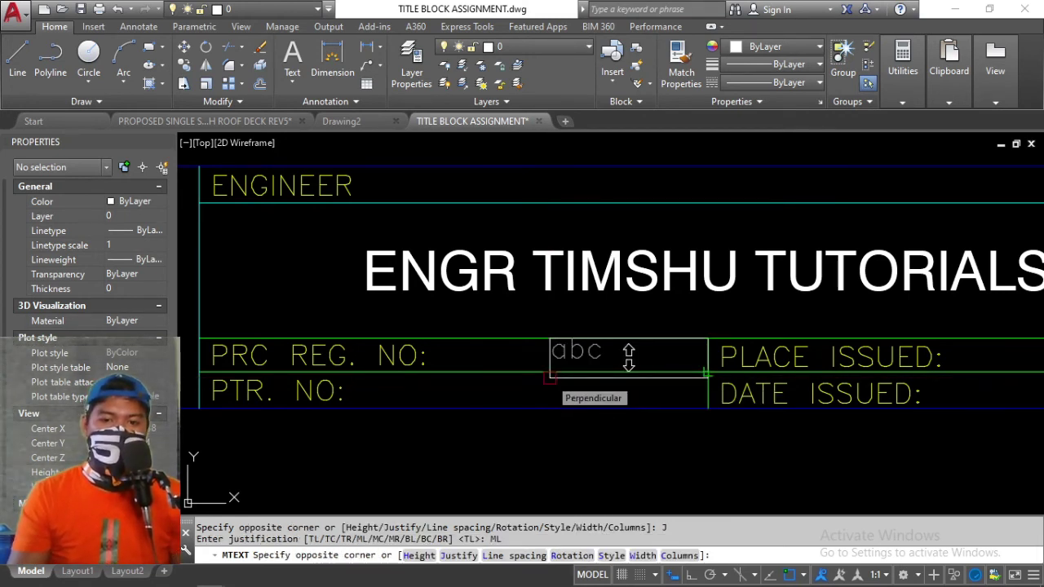
type("S")
key("Return")
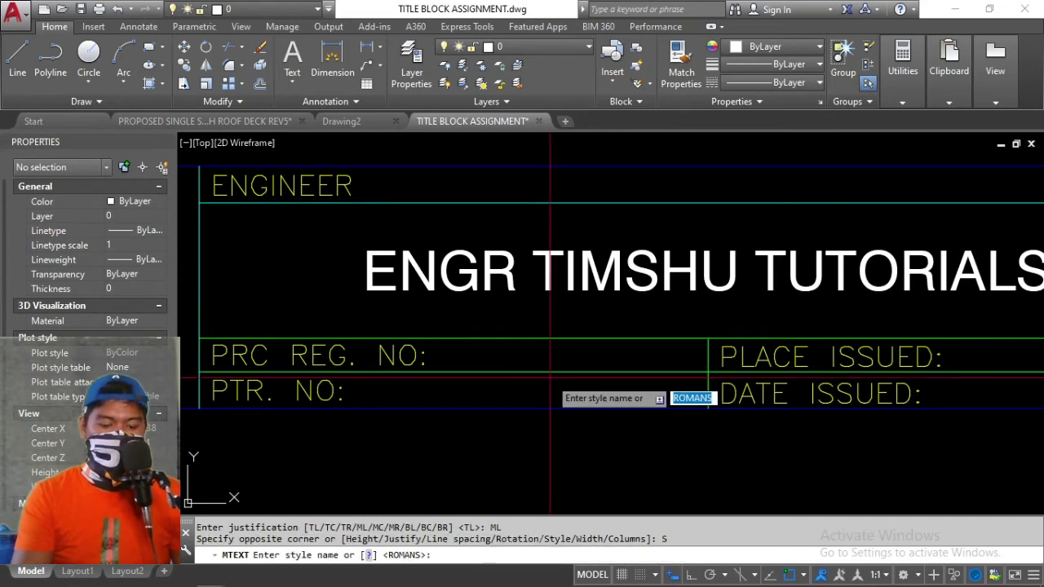
key("Return")
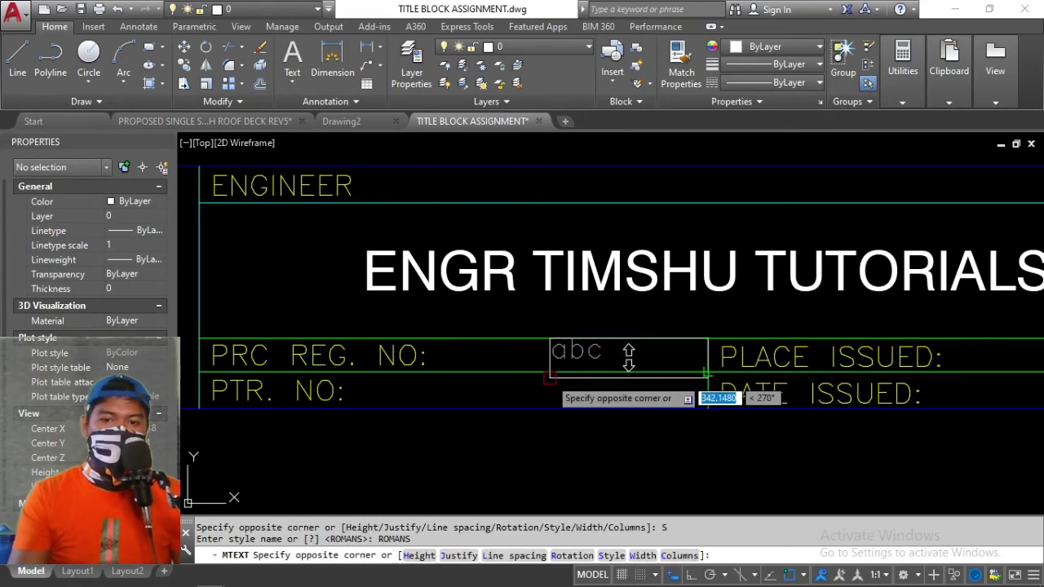
Snap the far corner inside the PRC REG. NO cell and enter 123456789
type("NEA")
key("Return")
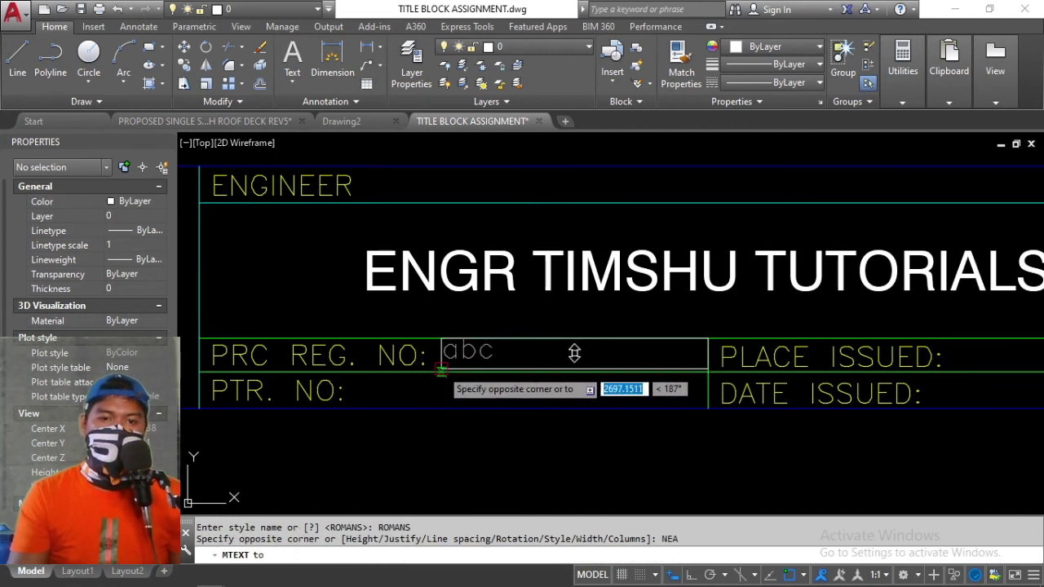
left_click(707, 372)
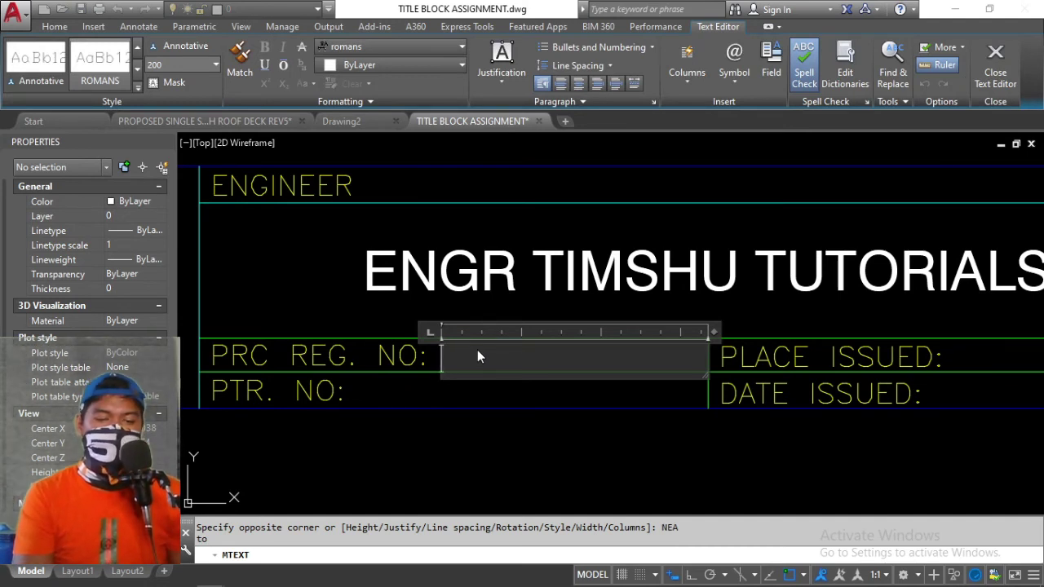
type("123")
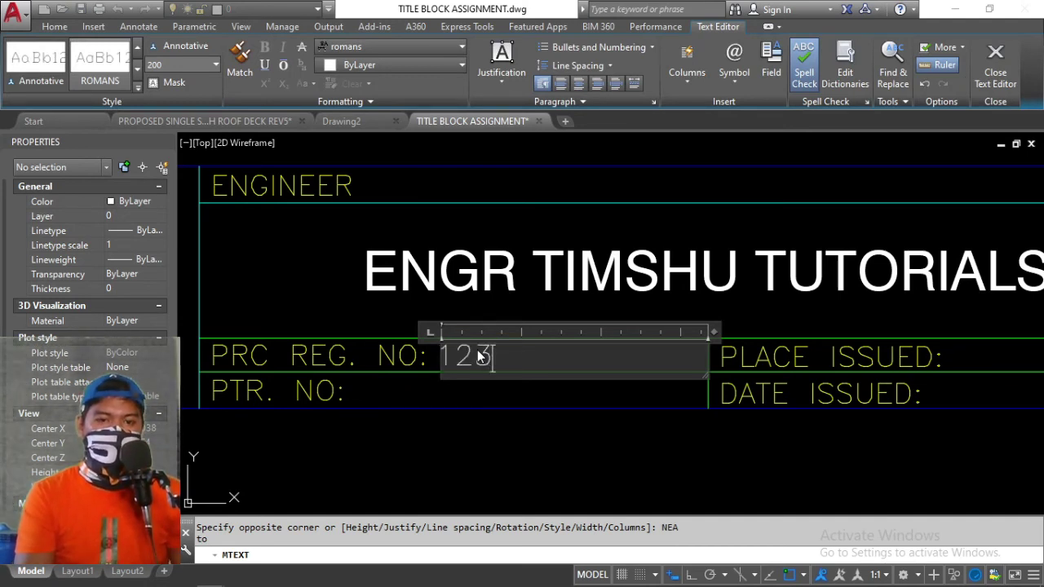
type("456789")
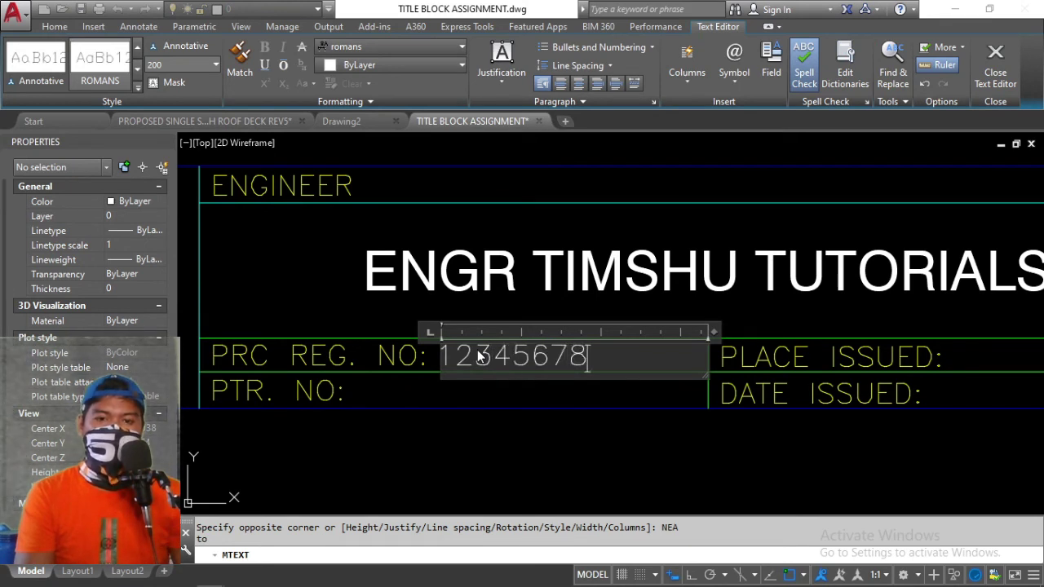
key("Return")
key("Return")
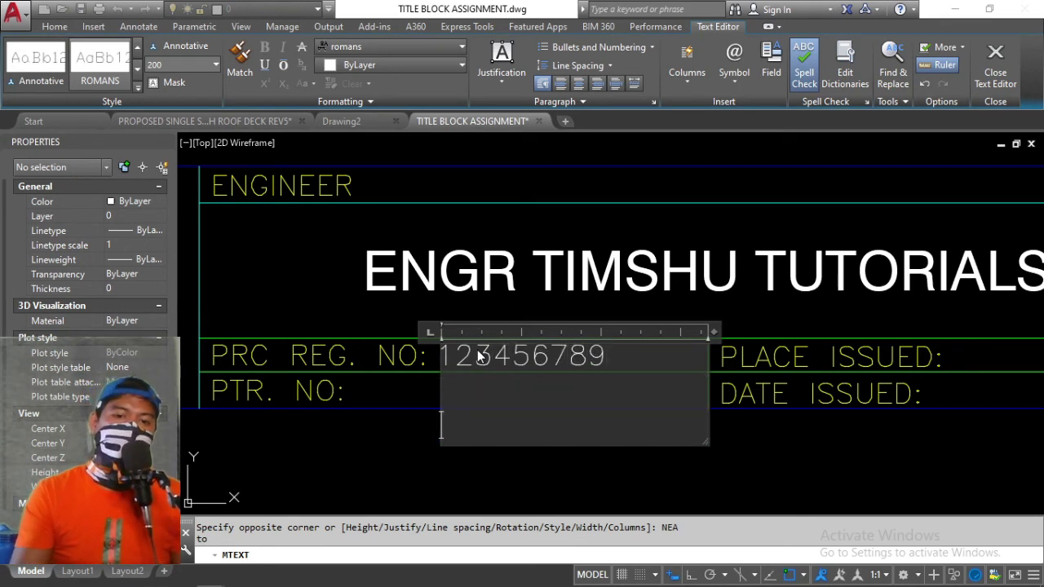
key("BackSpace")
key("Escape")
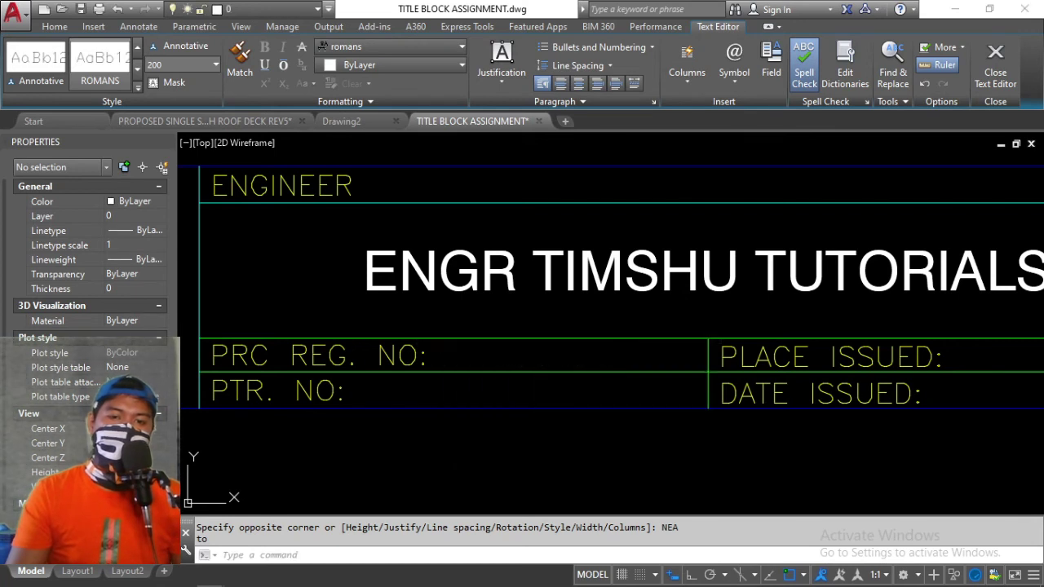
Start single-line text with middle-left (ML) justification
key("Escape")
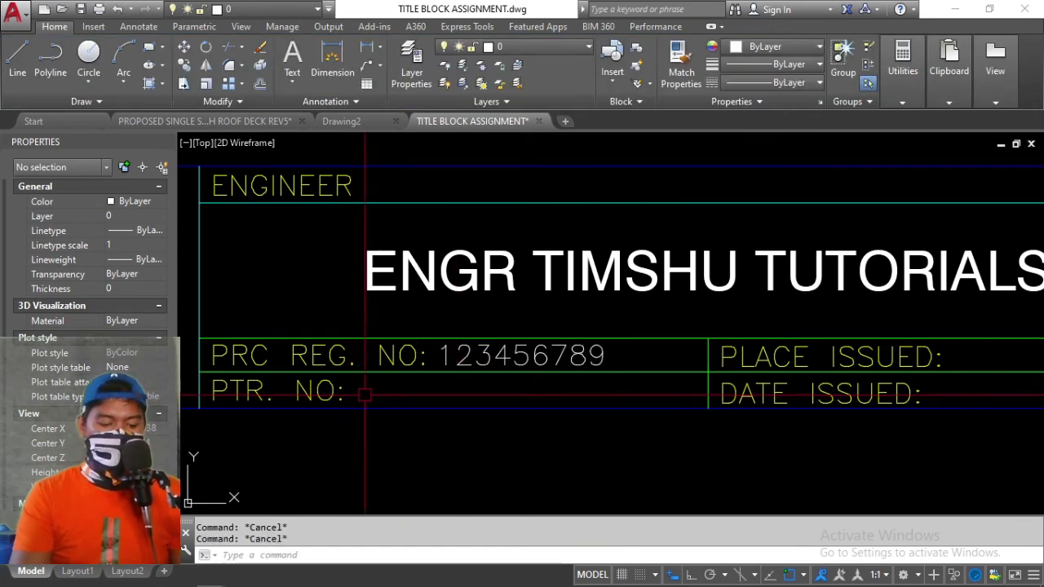
key("Return")
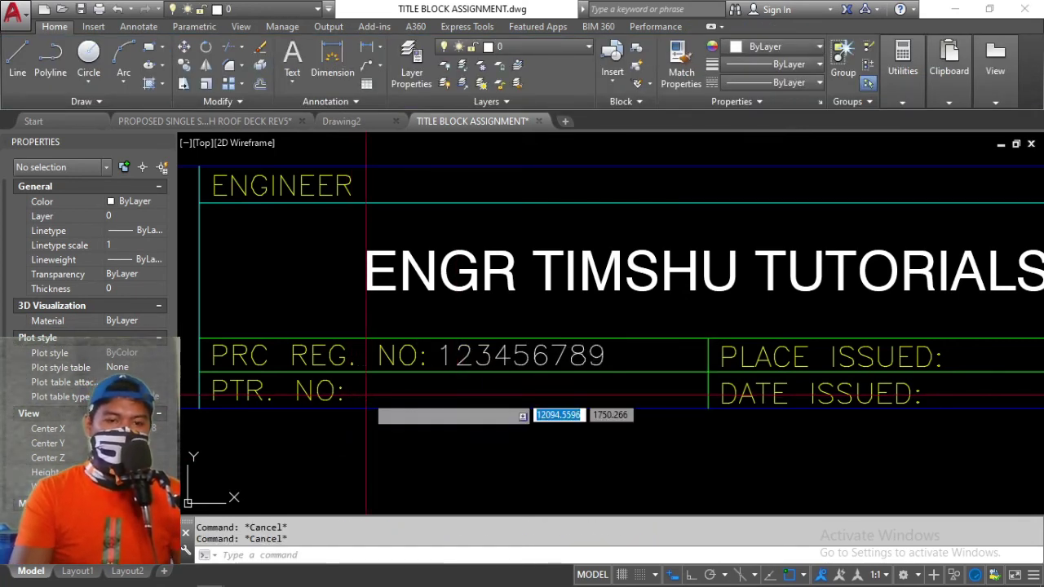
type("J")
key("Return")
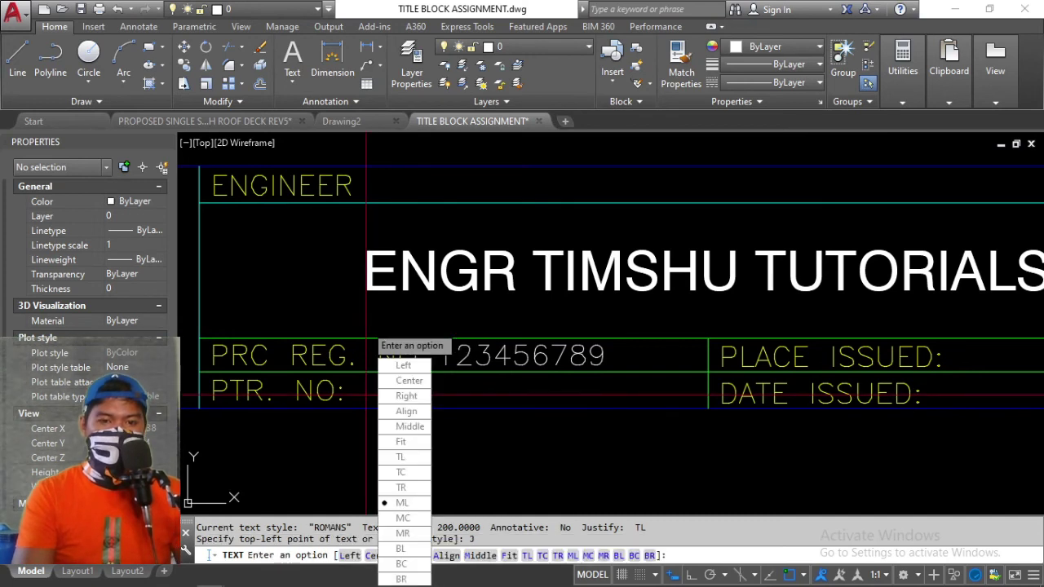
type("ML")
key("Return")
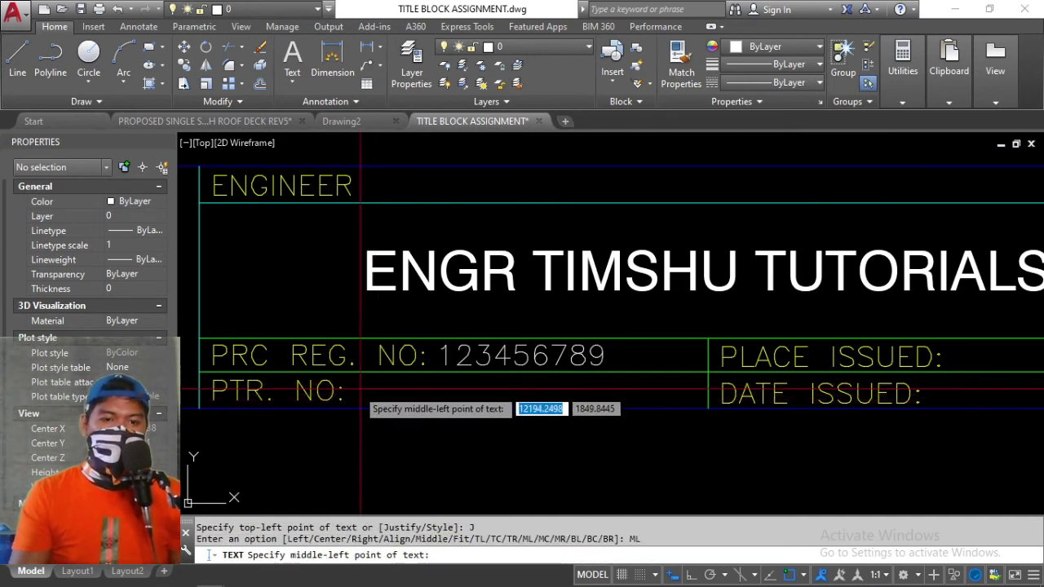
Place 123456789 midway between the PTR. NO row's top and bottom lines at rotation 0
type("MTP")
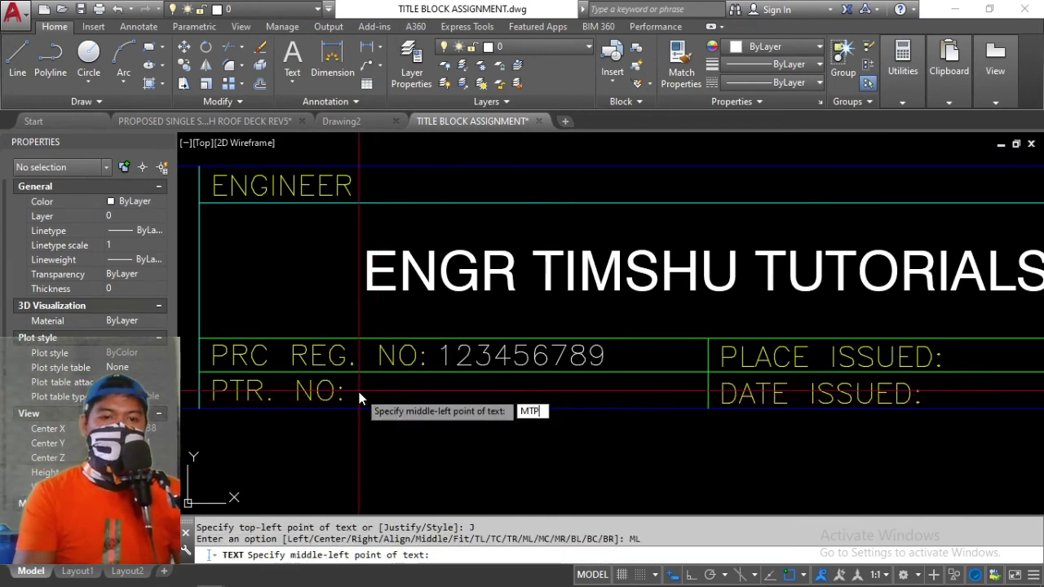
key("Return")
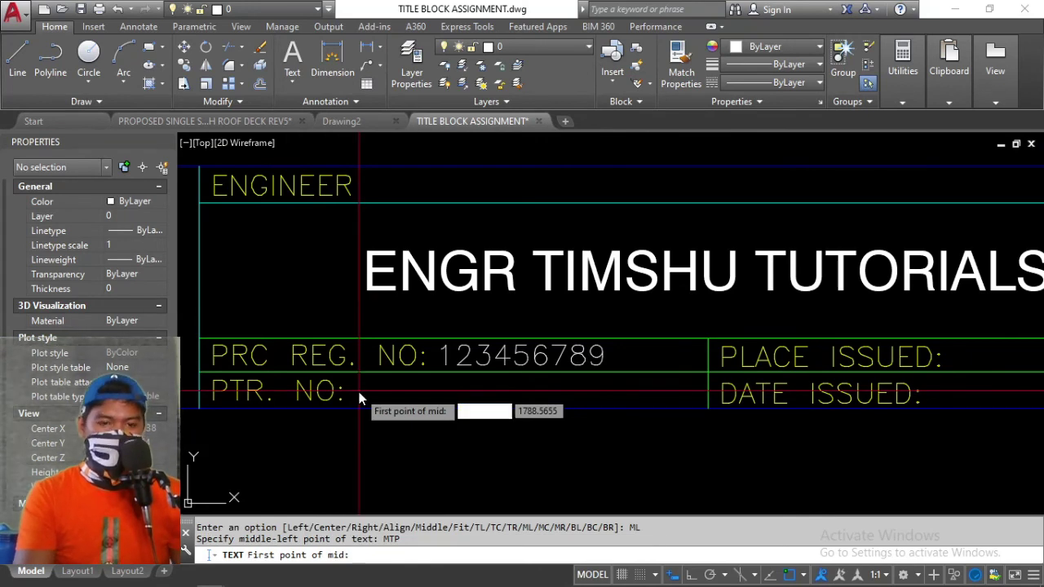
type("NEA")
key("Return")
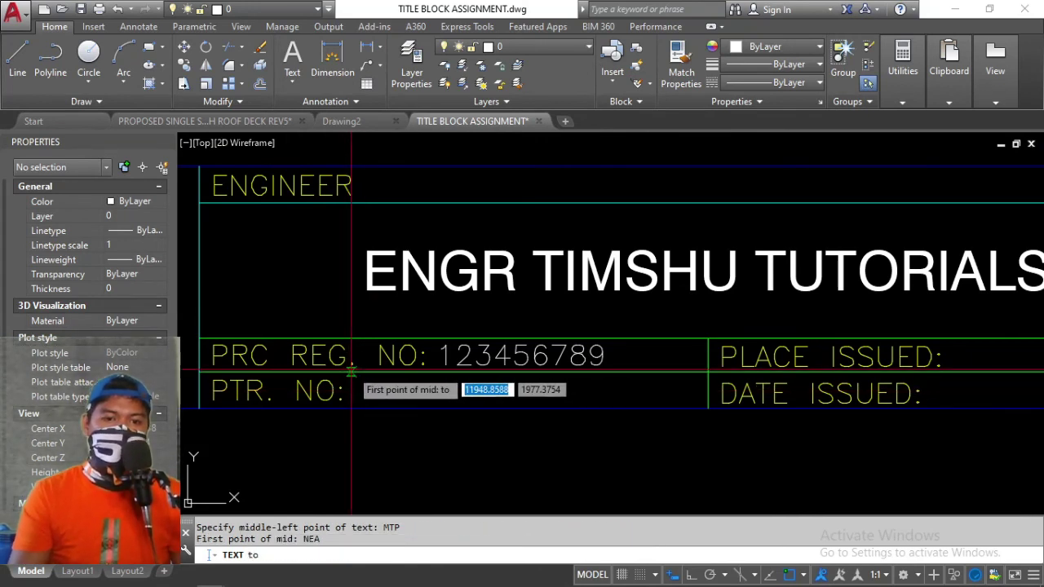
left_click(352, 373)
type("NEA")
key("Return")
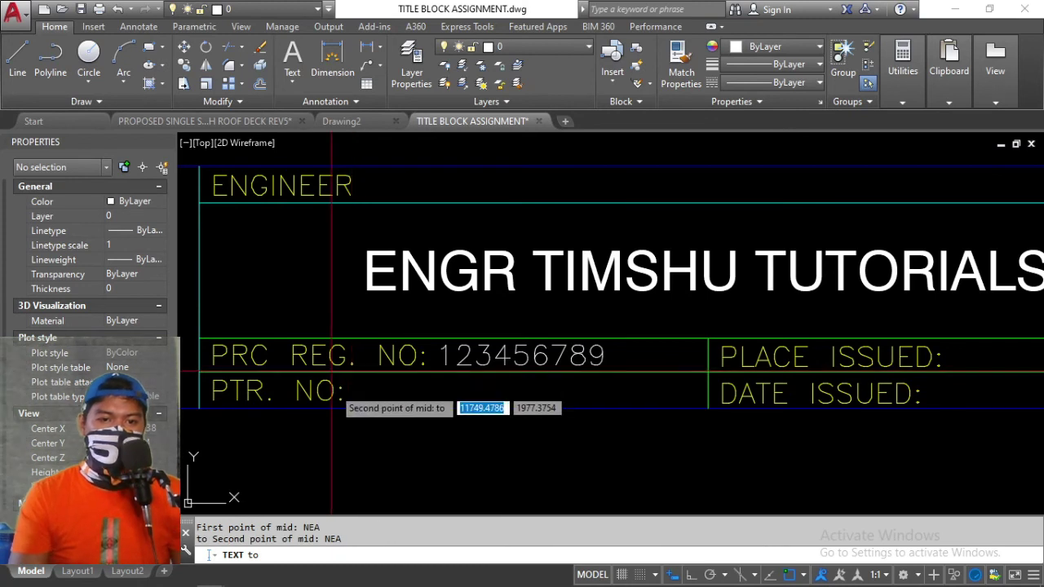
left_click(355, 408)
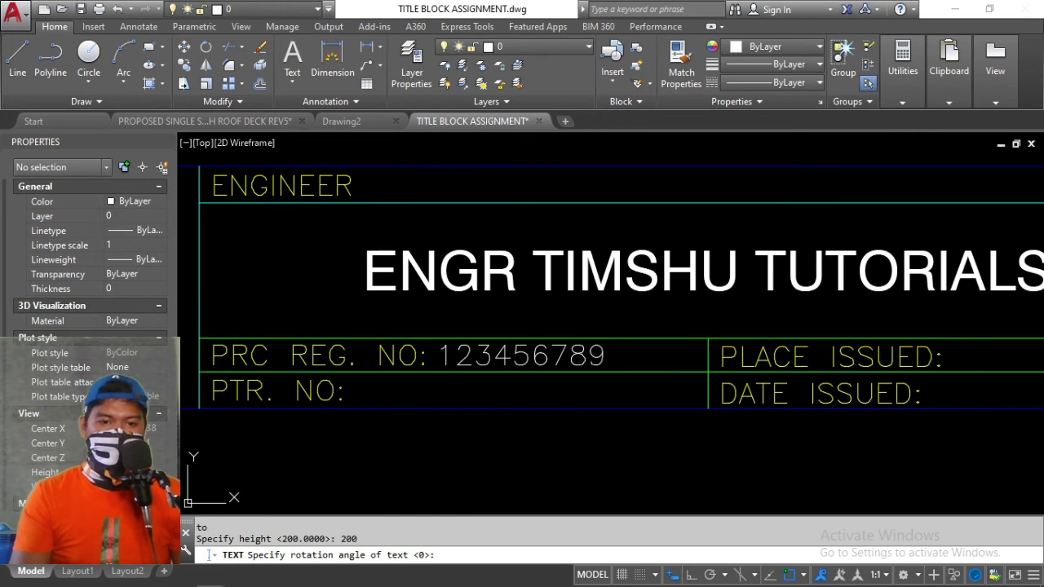
key("Return")
type("123")
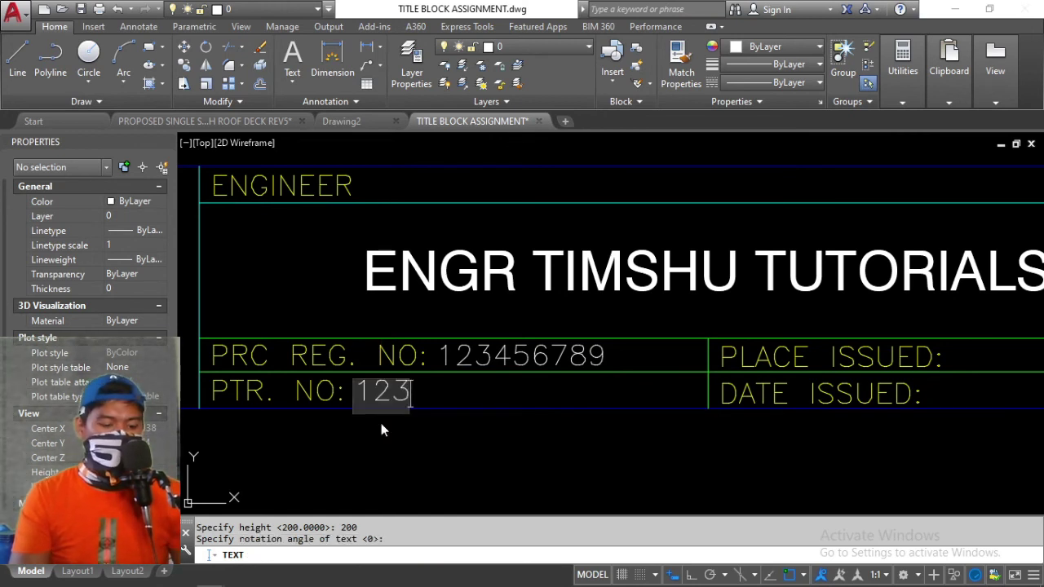
type("456789")
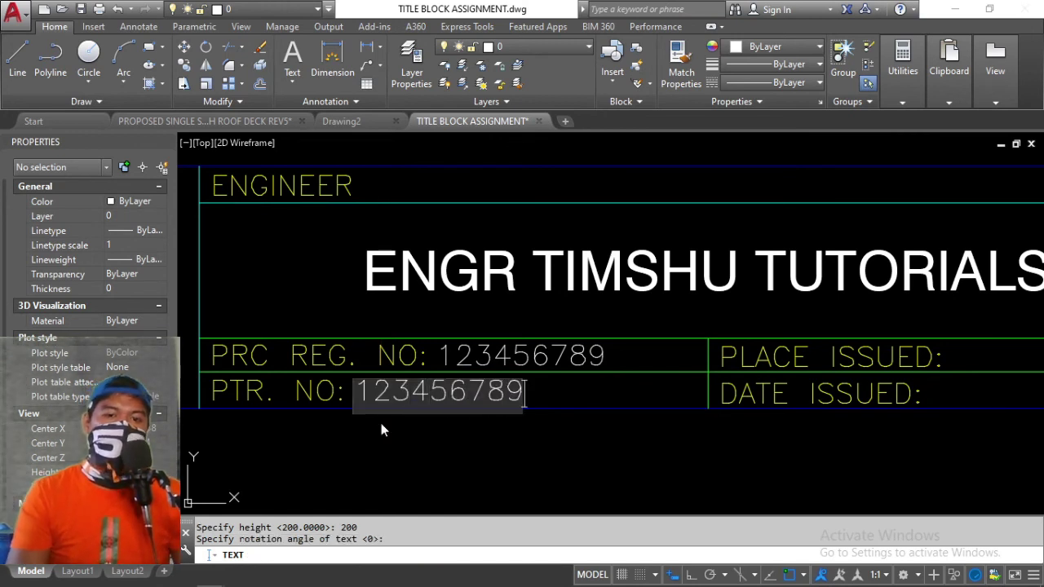
key("Return")
key("Return")
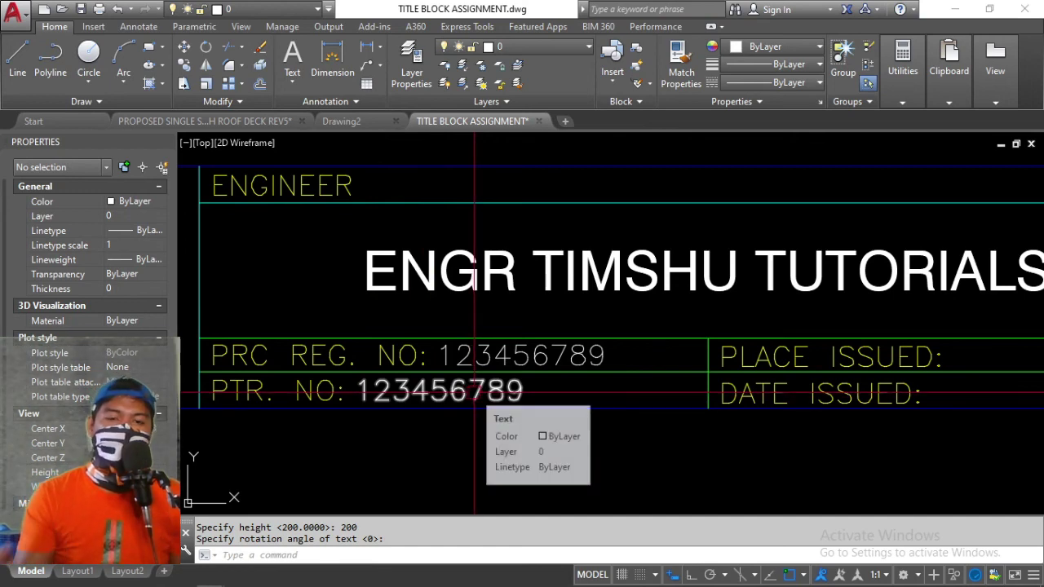
scroll(475, 392, "down", 3)
middle_click_drag(543, 345, 486, 328)
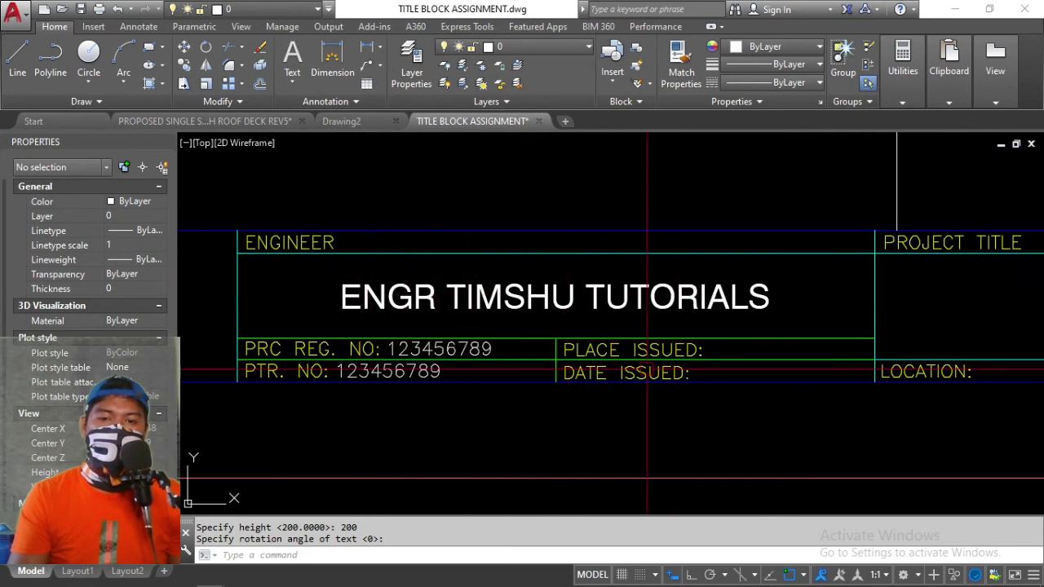
mouse_move(612, 352)
middle_mouse_down()
mouse_move(379, 351)
mouse_move(478, 350)
middle_mouse_up()
scroll(378, 363, "down", 2)
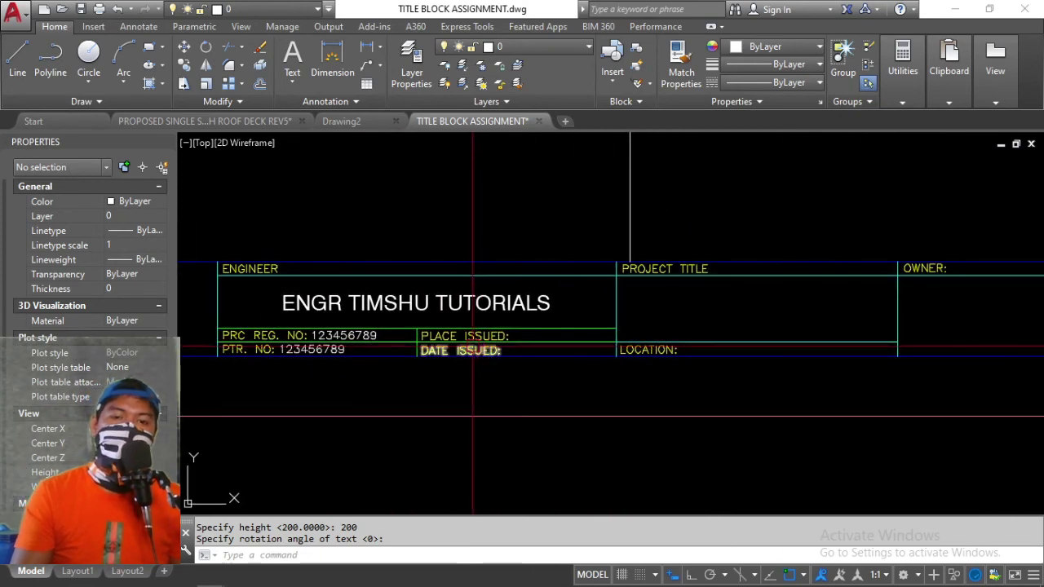
scroll(473, 349, "up", 4)
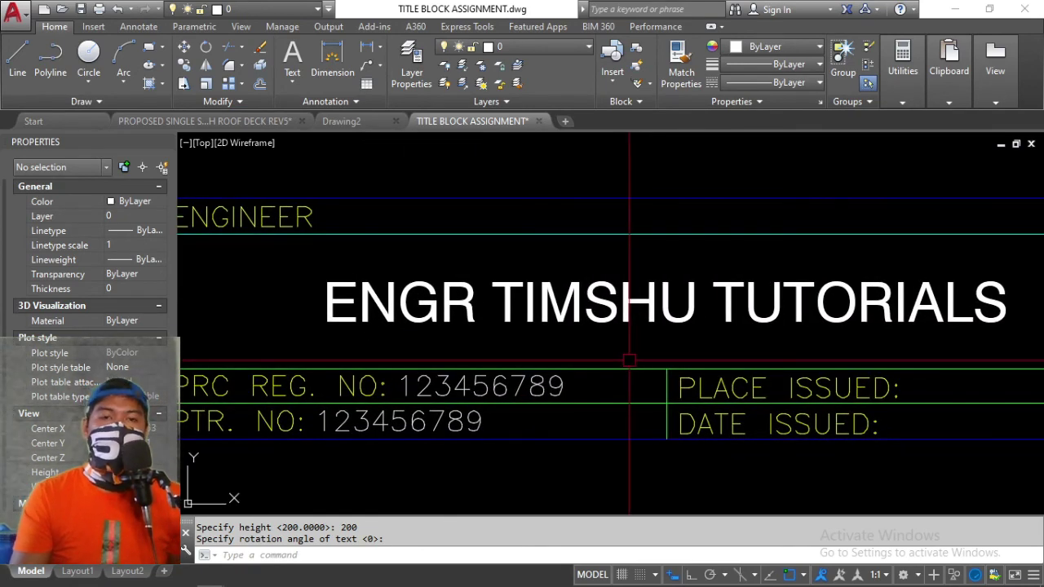